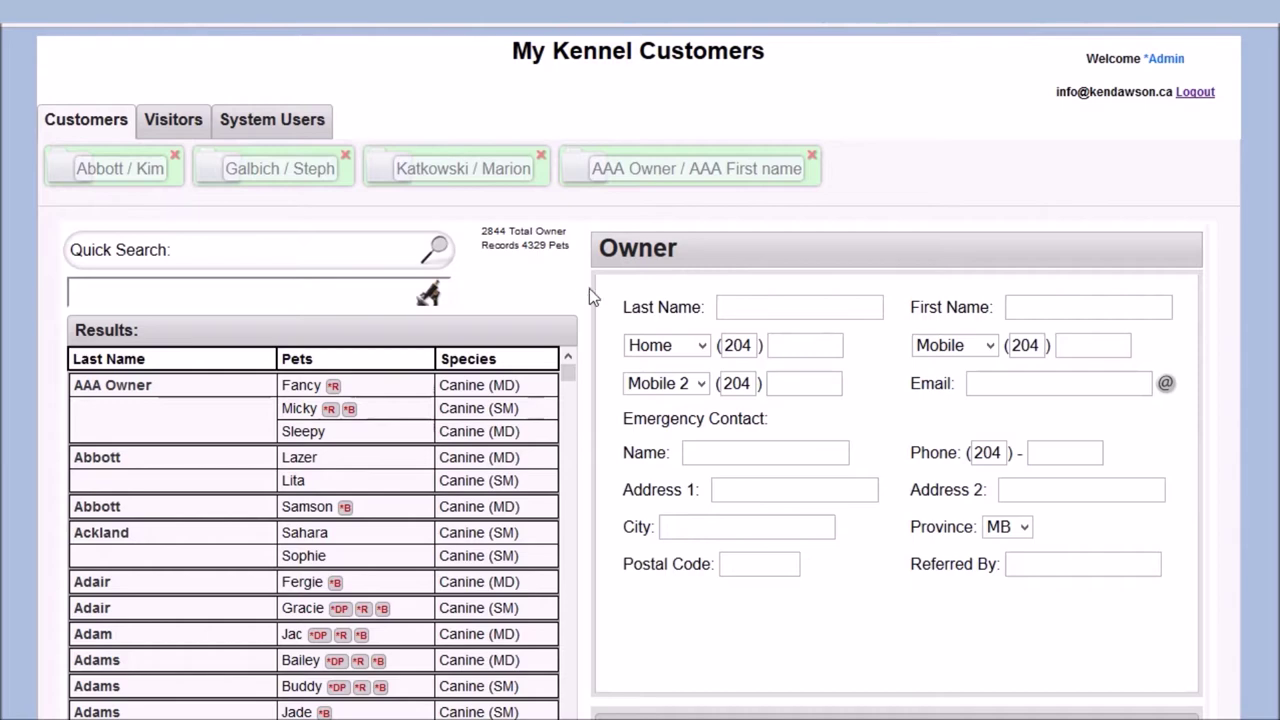
# Scroll the customer results and load Ambrose's owner details into the form.
pyautogui.scroll(-3, 589, 288)
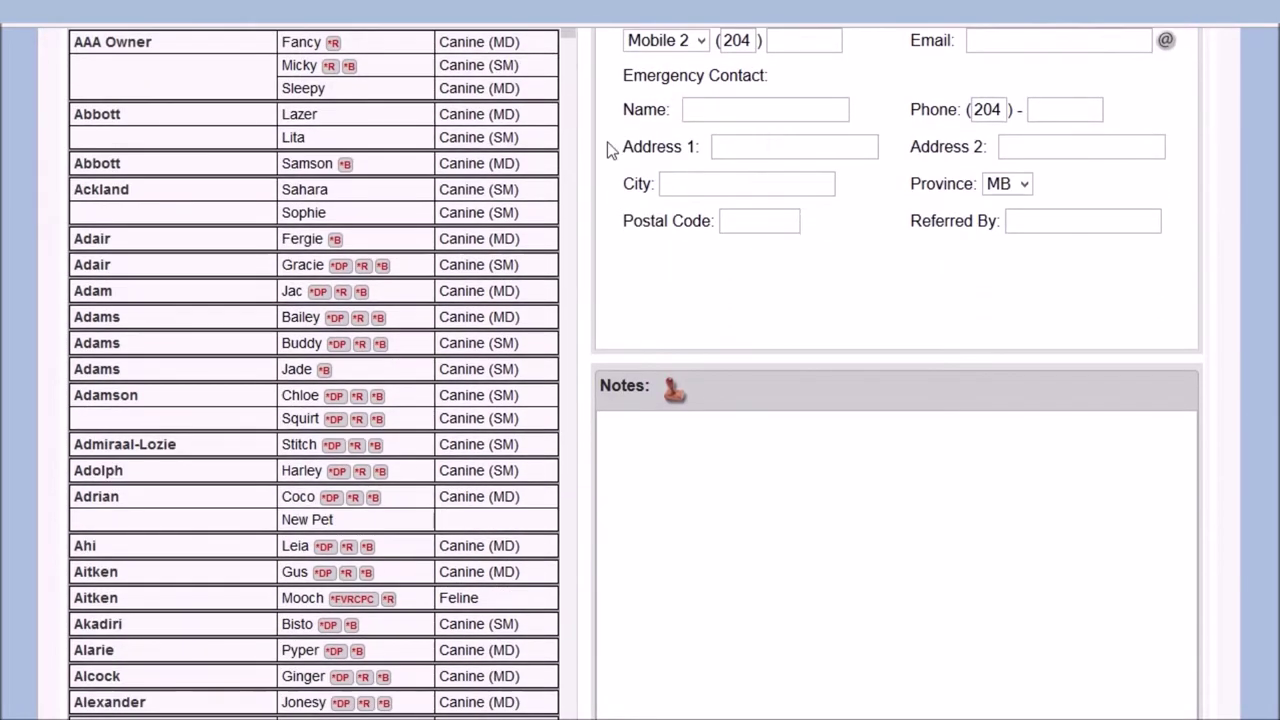
pyautogui.scroll(-3, 337, 449)
pyautogui.scroll(-3, 230, 433)
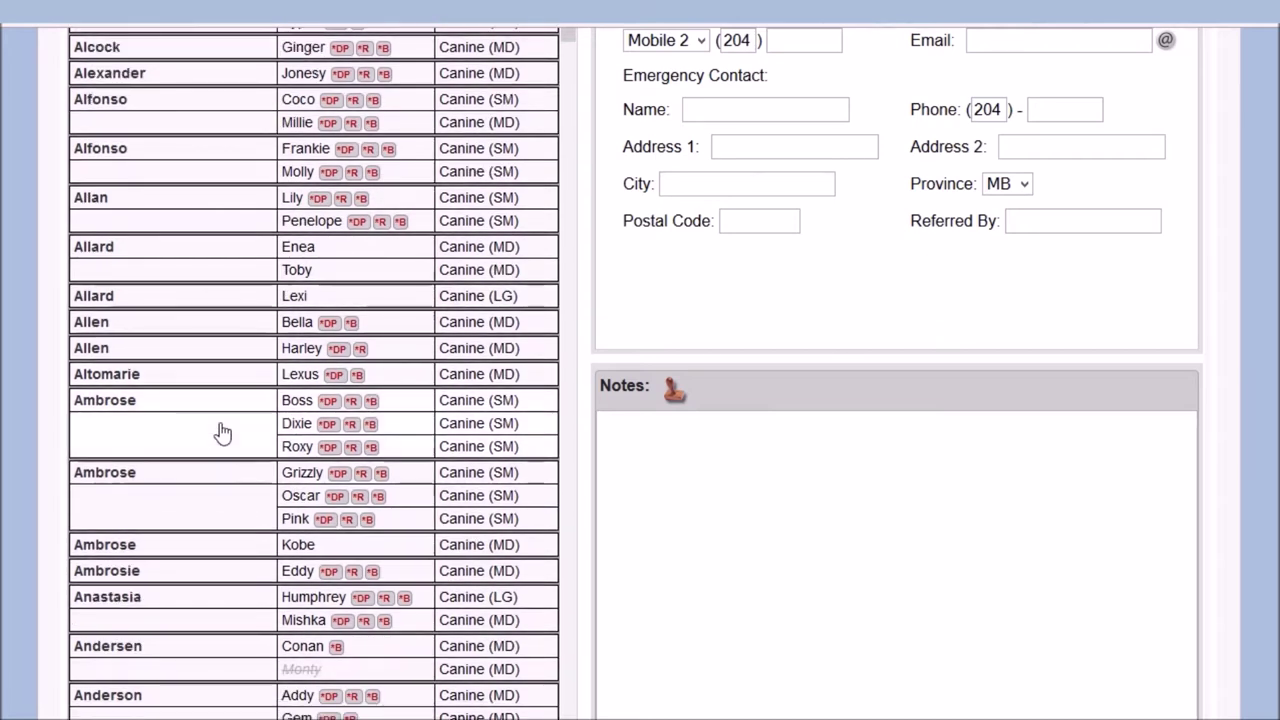
pyautogui.click(218, 433)
pyautogui.scroll(3, 582, 294)
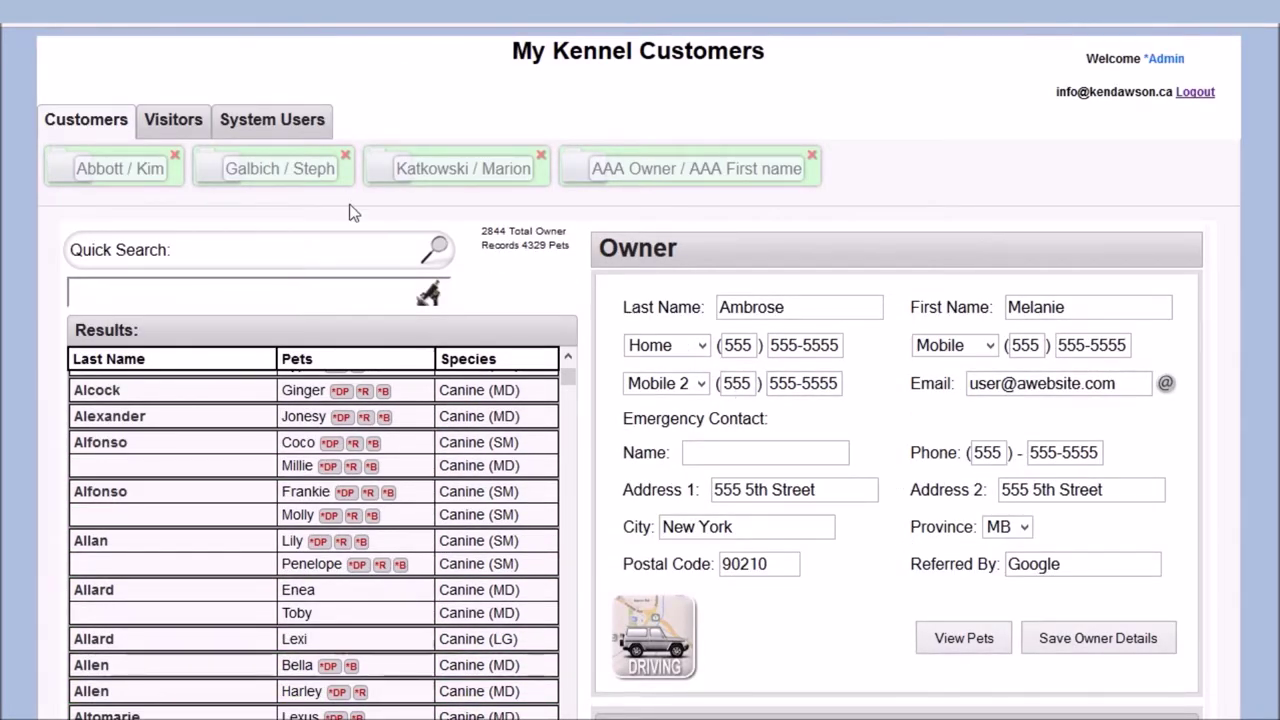
# Switch through the saved Galbich, Katkowski and AAA Owner customer records.
pyautogui.click(284, 173)
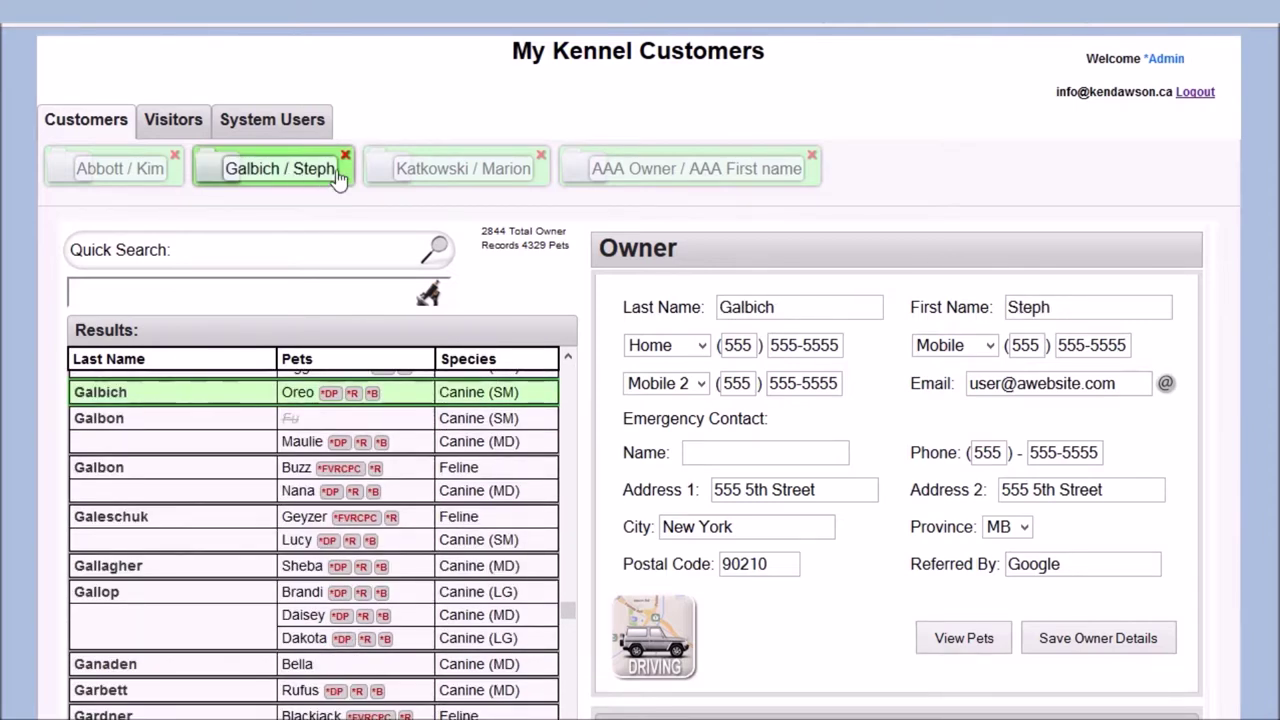
pyautogui.click(450, 178)
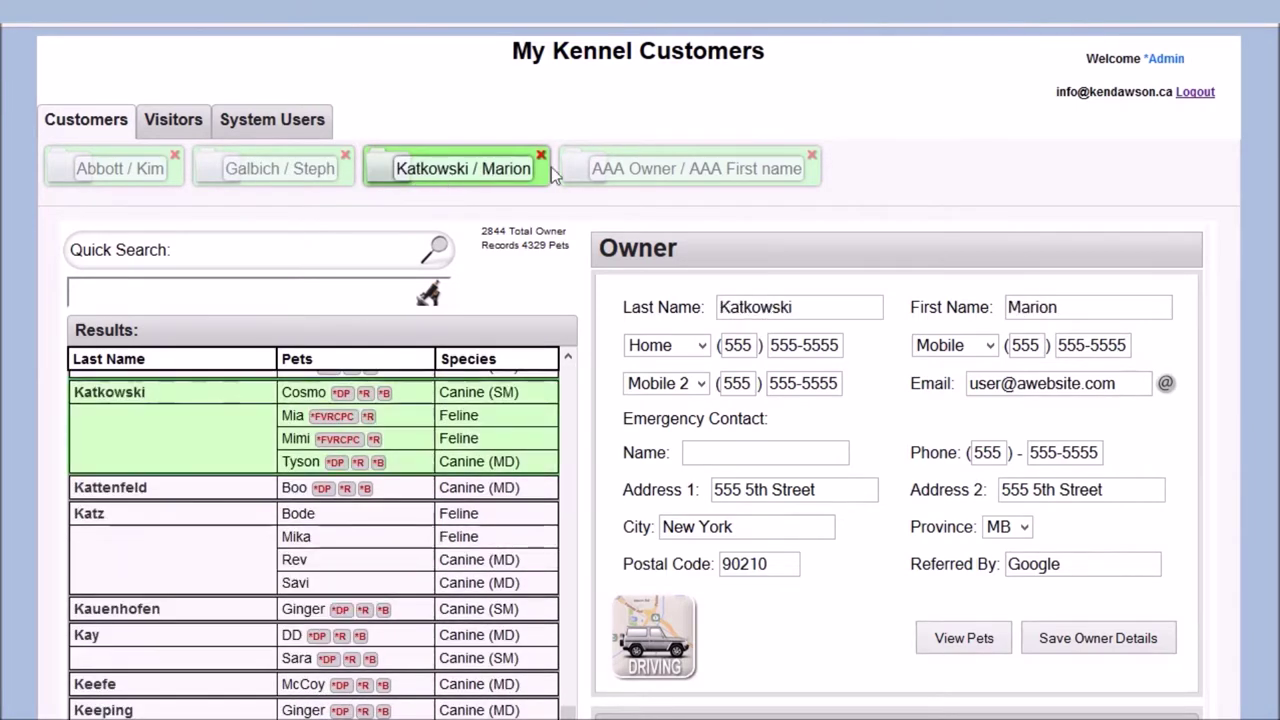
pyautogui.click(660, 170)
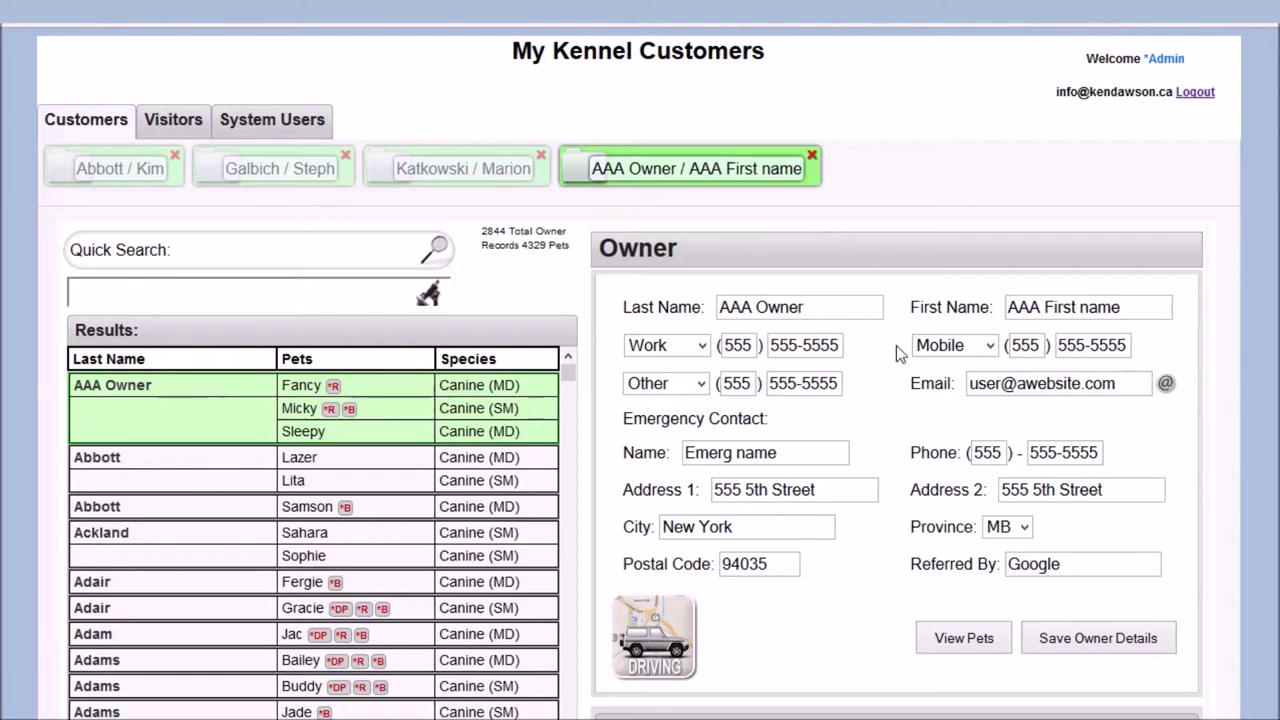
# Open AAA Owner's driving notes and the map link to the owner's address.
pyautogui.scroll(-3, 896, 345)
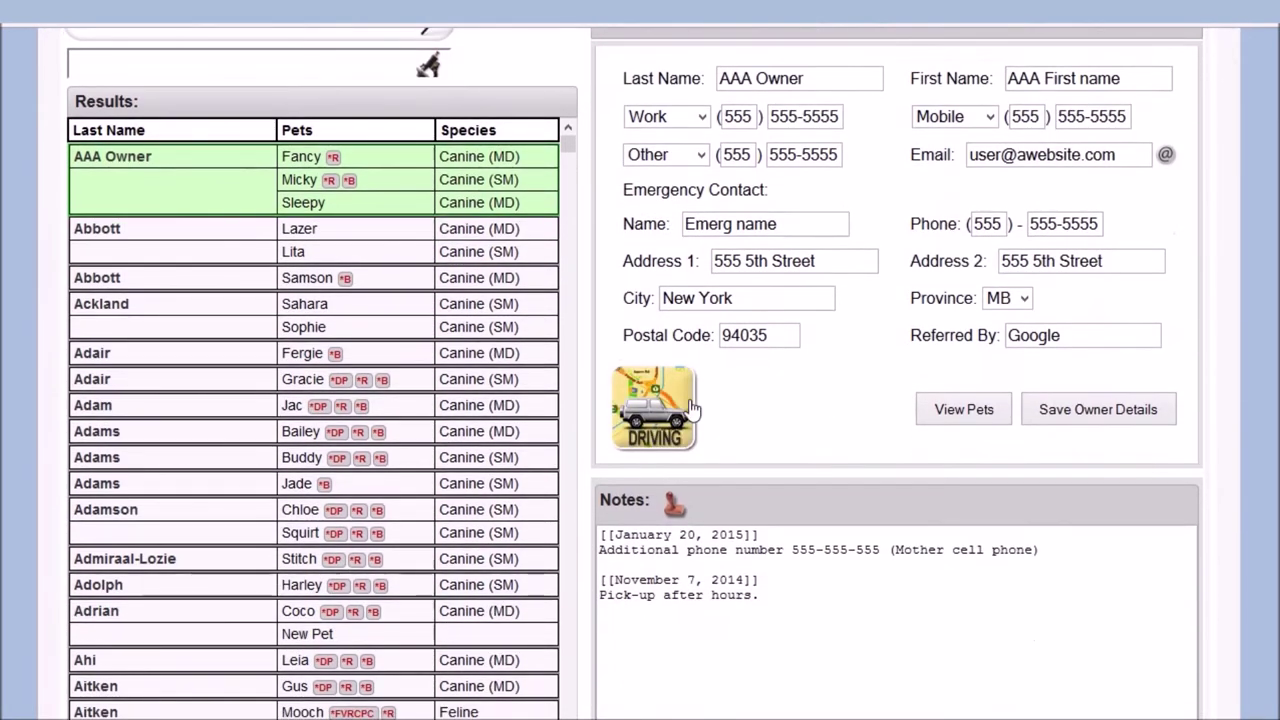
pyautogui.click(692, 408)
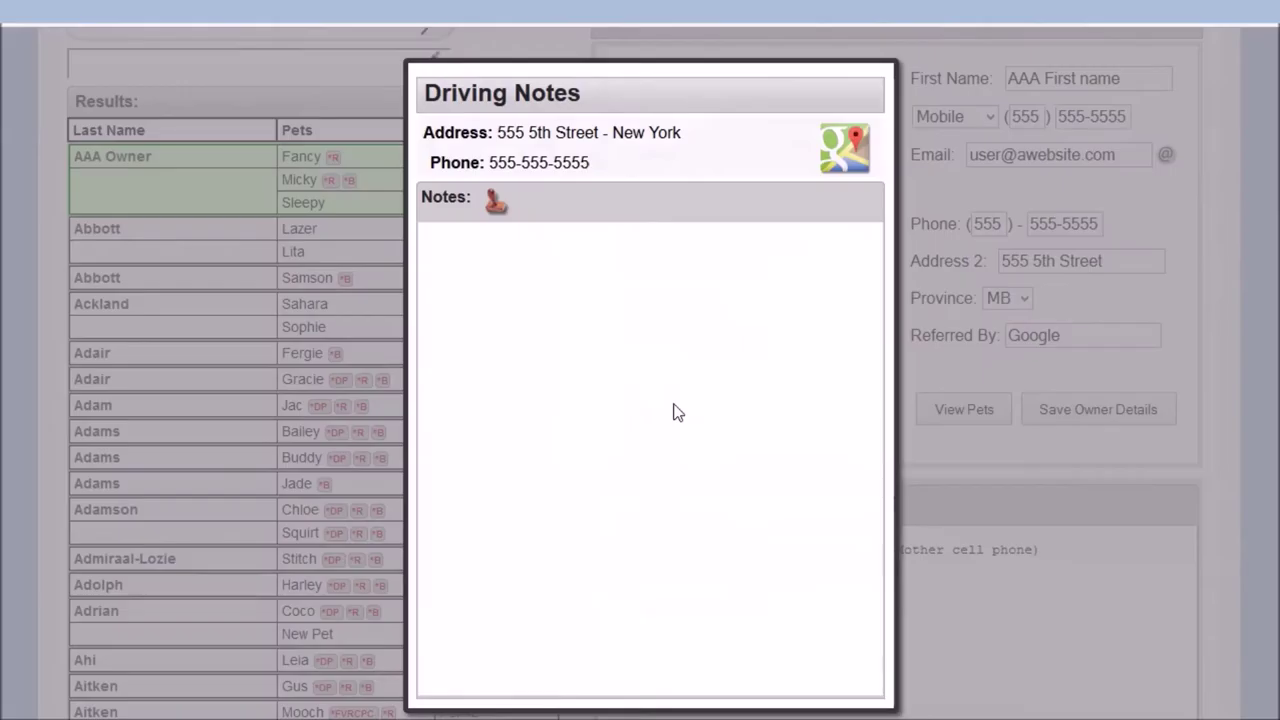
pyautogui.click(843, 168)
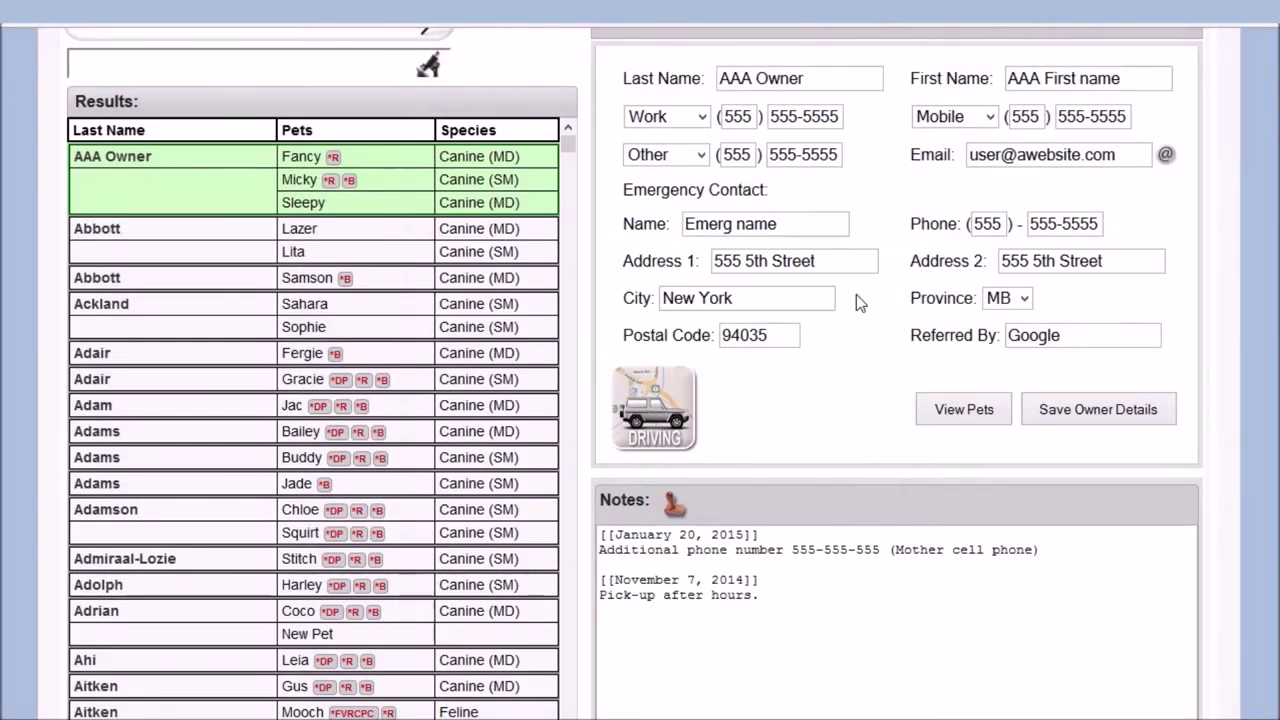
pyautogui.scroll(2, 856, 294)
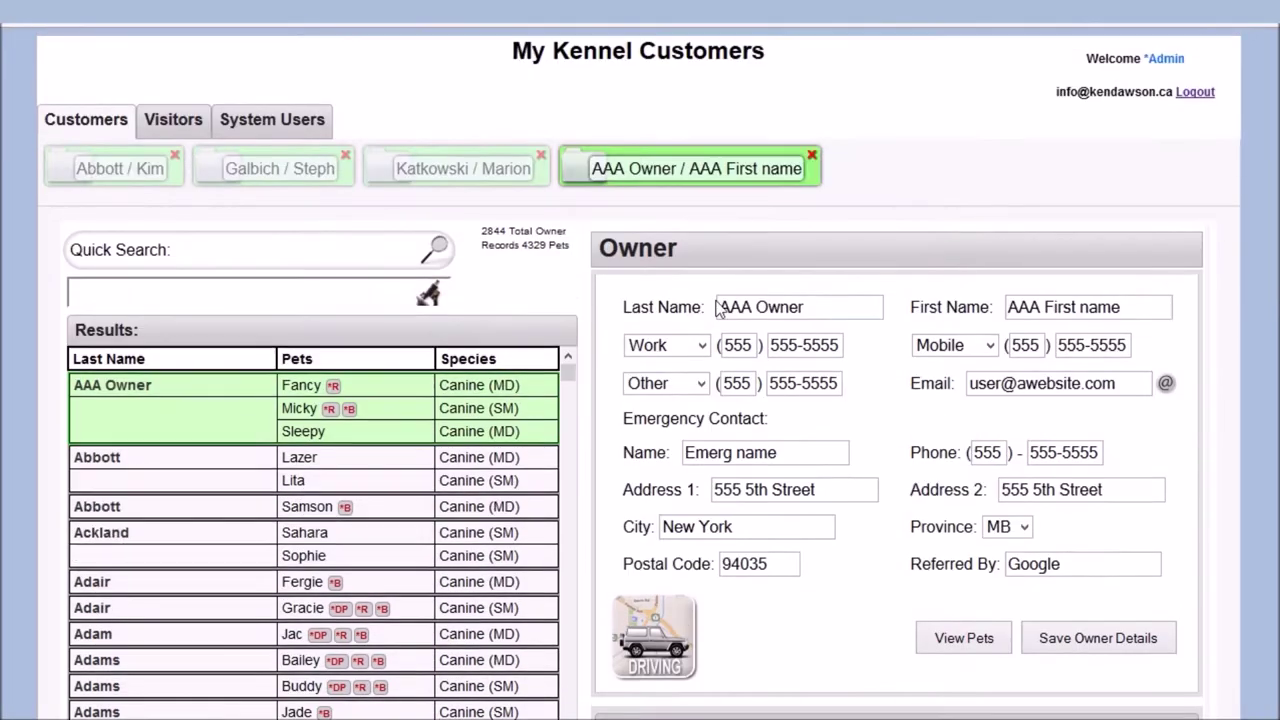
# Show AAA Owner's pets in the Visitors view.
pyautogui.click(175, 122)
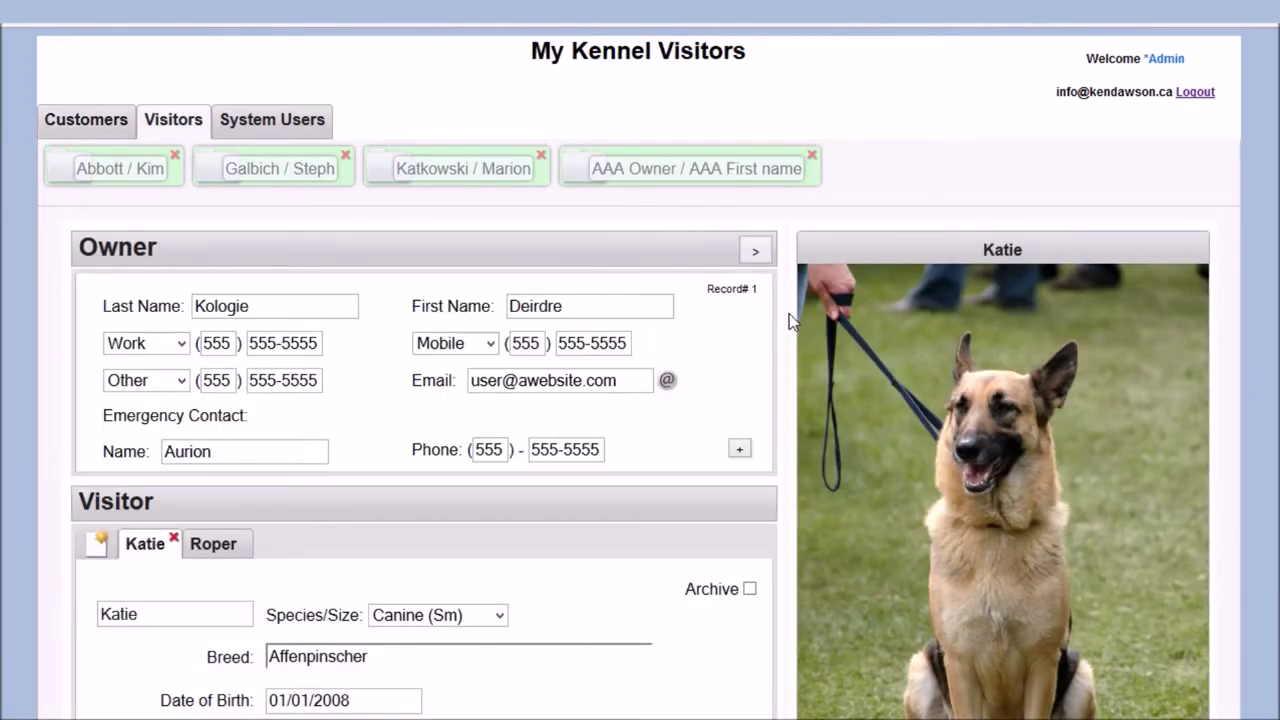
pyautogui.click(706, 178)
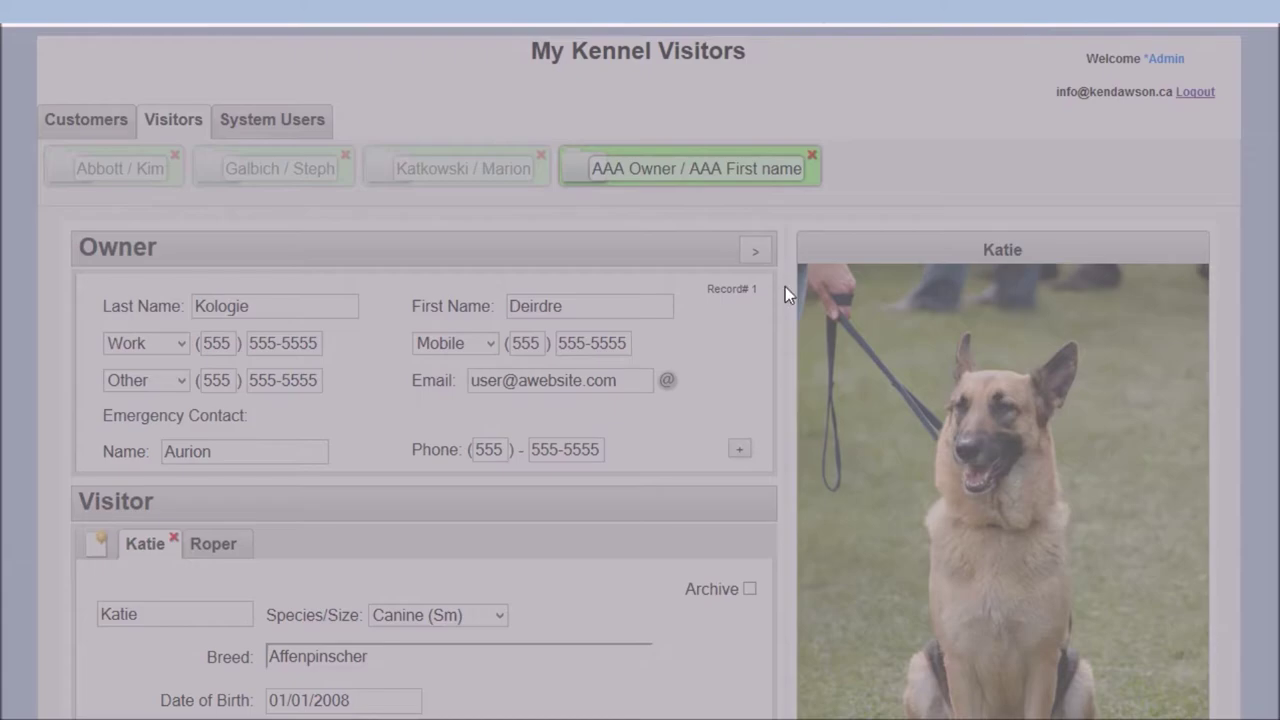
pyautogui.scroll(-3, 785, 290)
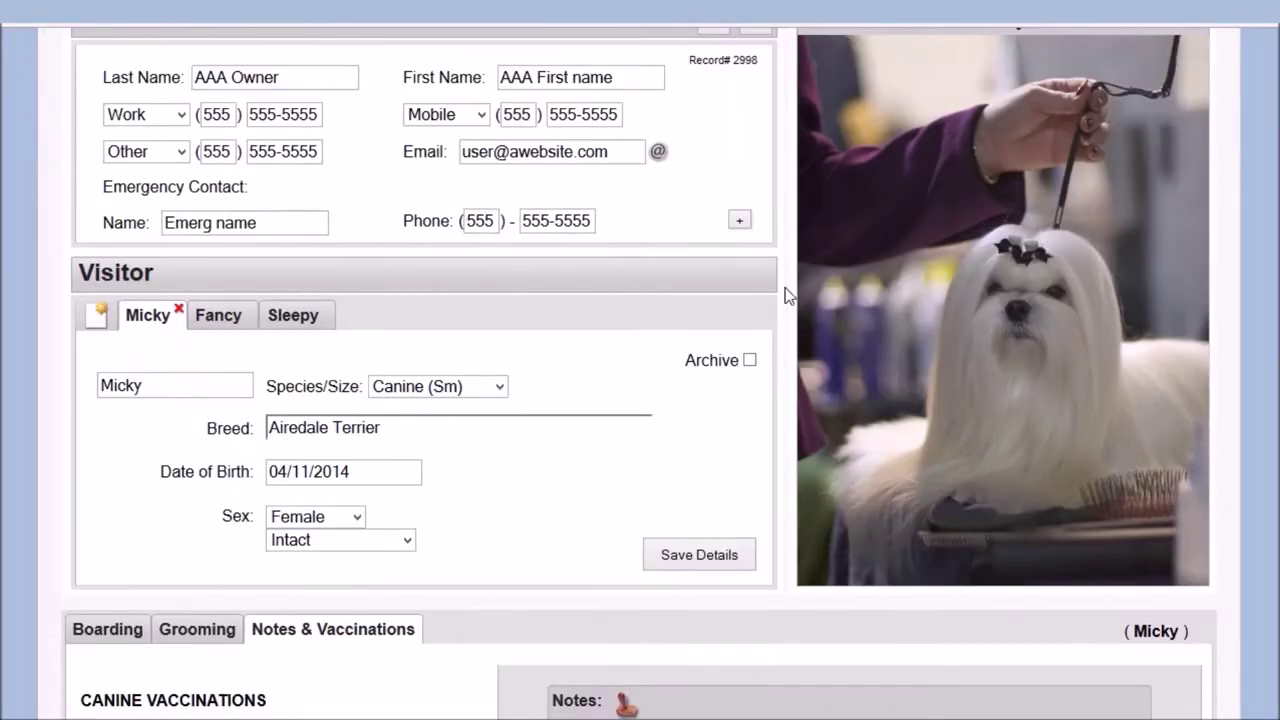
pyautogui.scroll(-3, 785, 295)
pyautogui.scroll(-3, 787, 296)
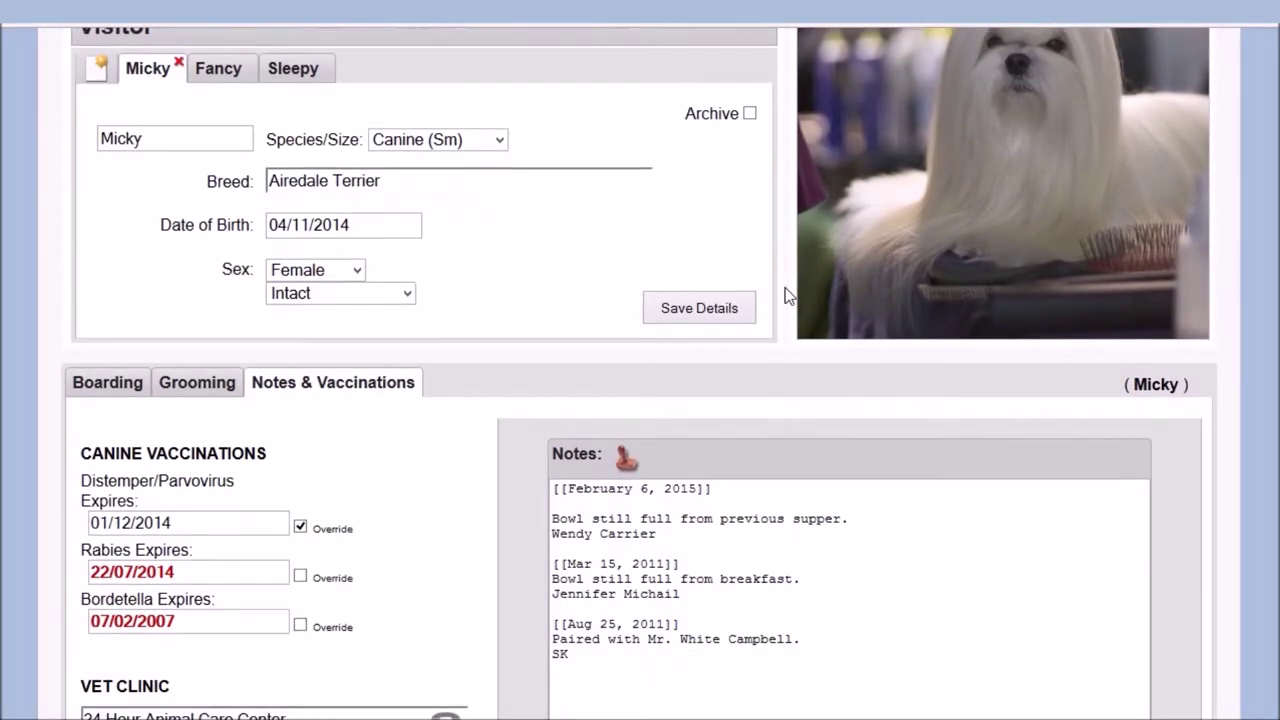
# Show Micky's grooming notes and images, then the boarding instructions and belongings.
pyautogui.click(197, 176)
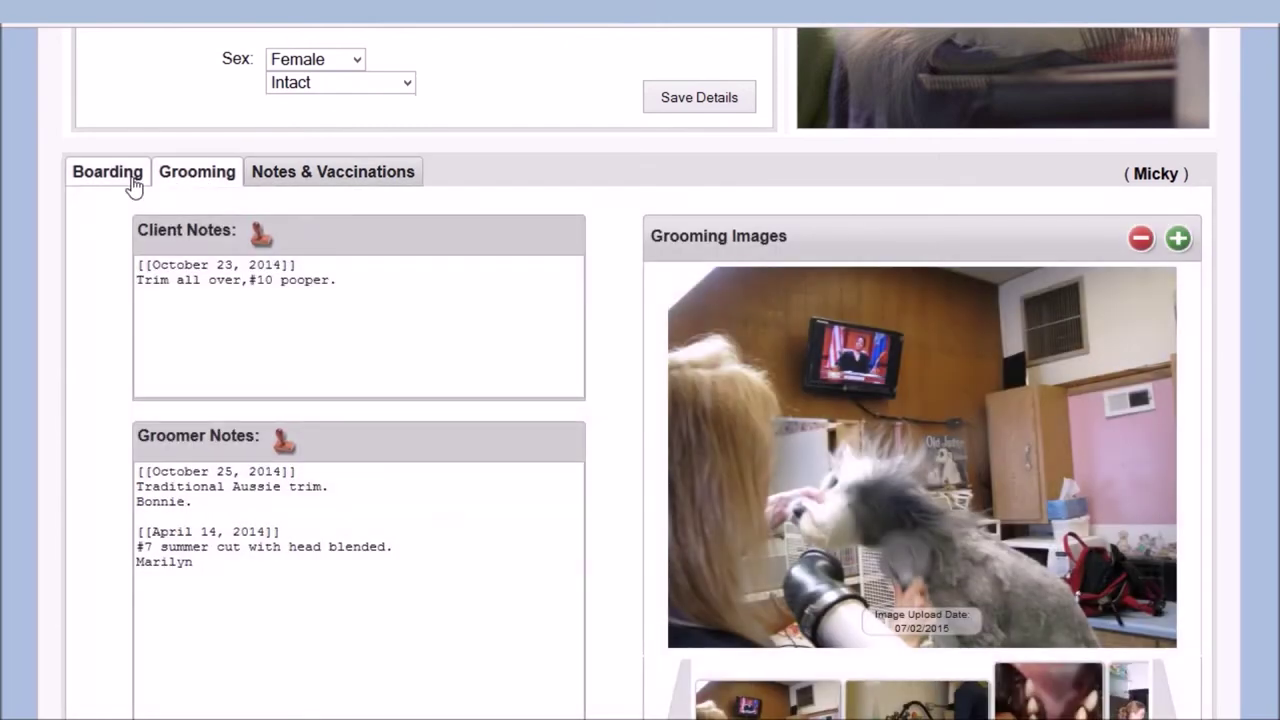
pyautogui.click(107, 172)
pyautogui.scroll(-2, 100, 286)
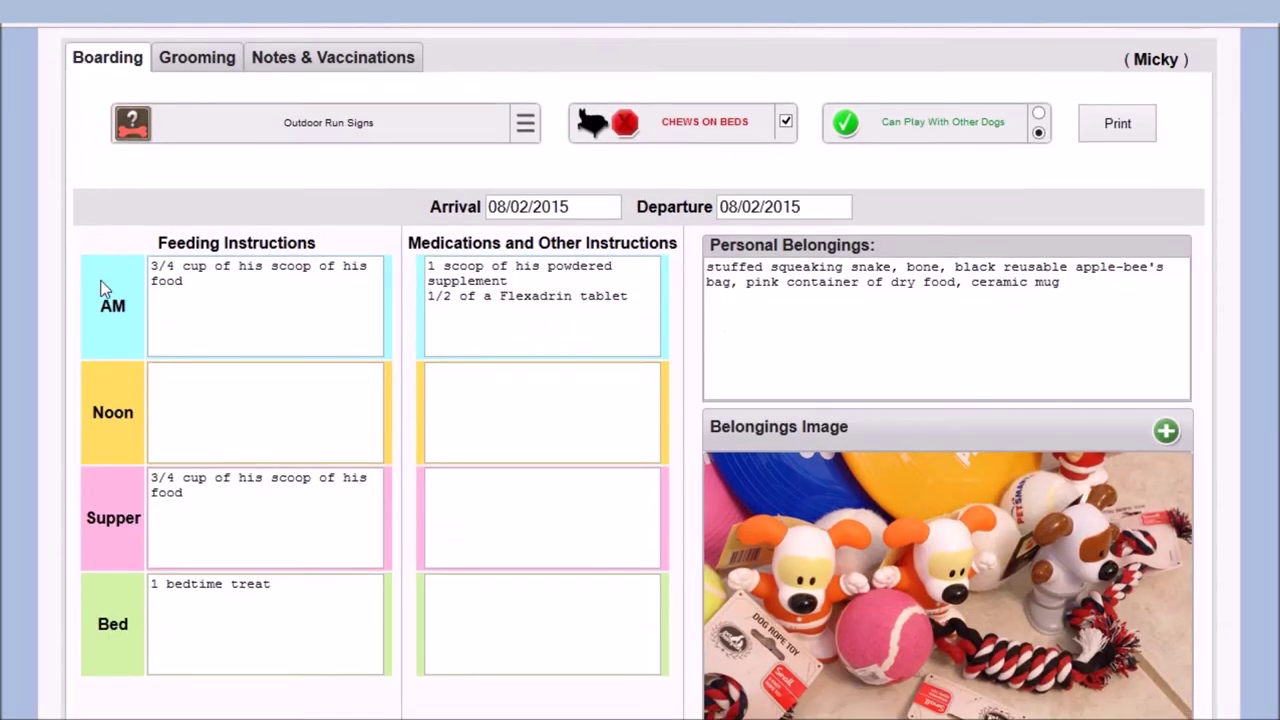
pyautogui.scroll(1, 100, 288)
pyautogui.scroll(5, 100, 288)
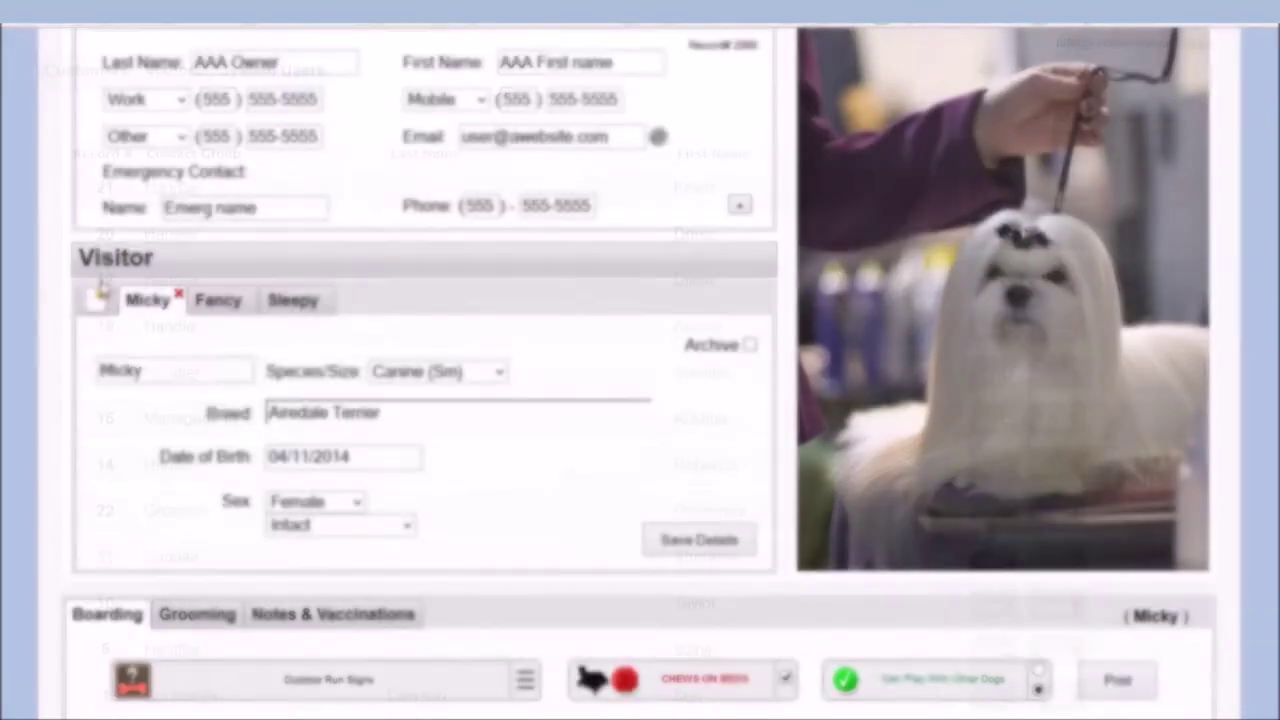
pyautogui.scroll(-1, 1124, 277)
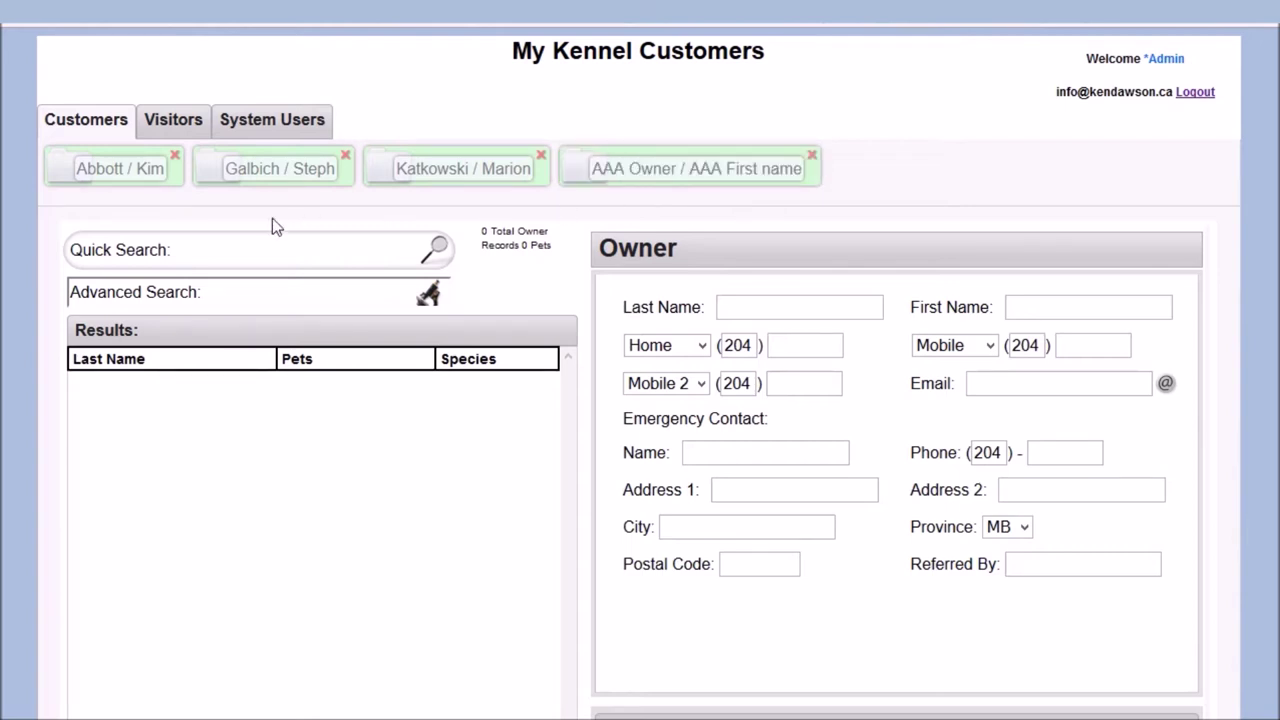
# Try quick searches Ab, Ac, Ad and Aa, returning to A each time.
pyautogui.write('A')
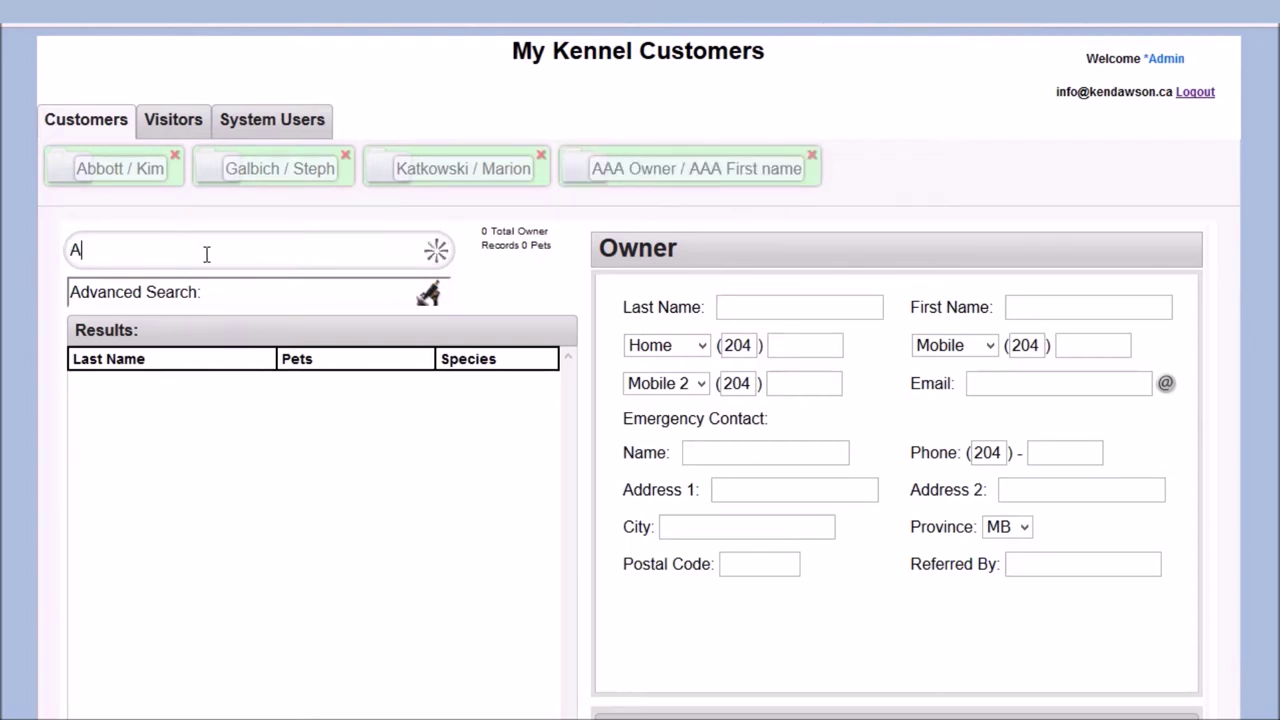
pyautogui.write('b')
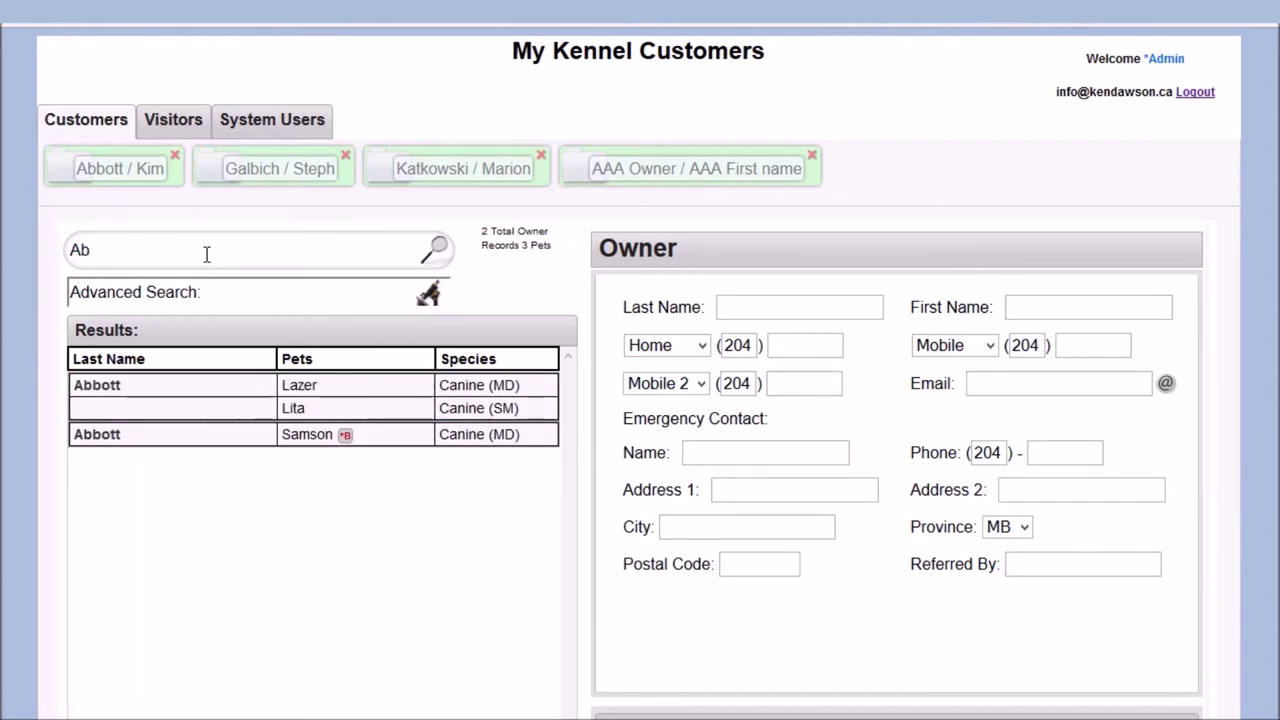
pyautogui.press('BackSpace')
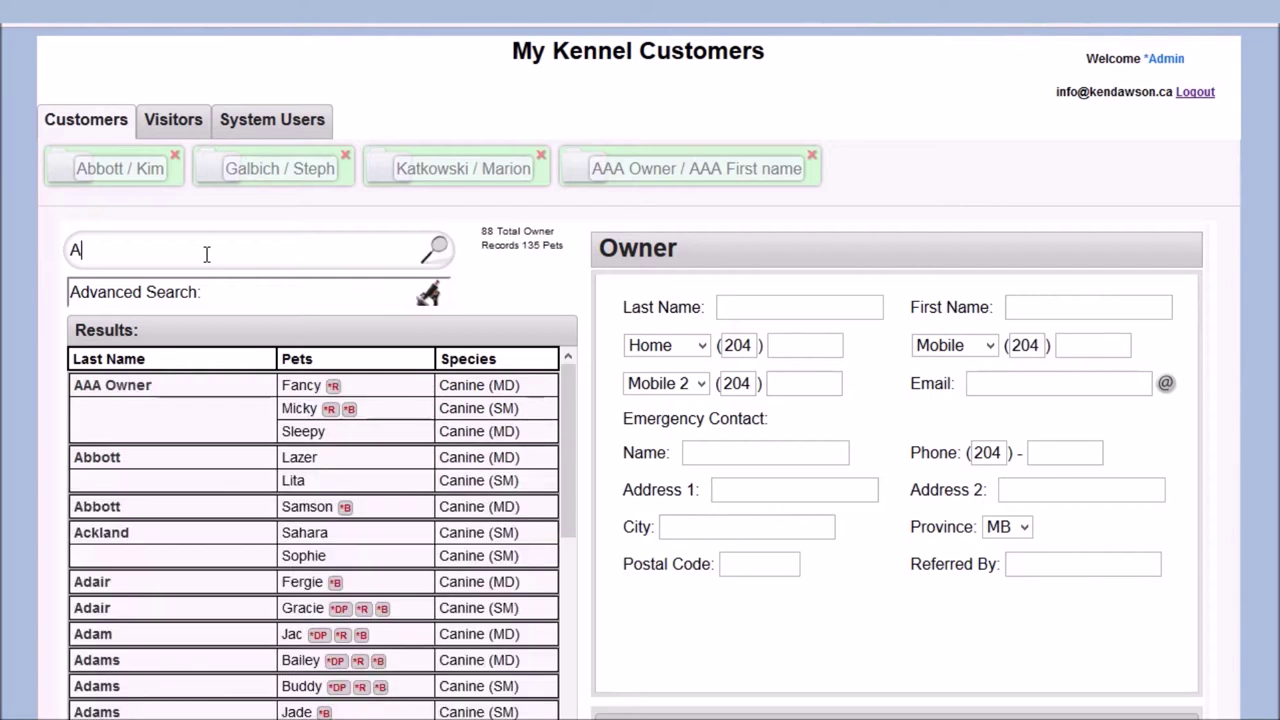
pyautogui.write('c')
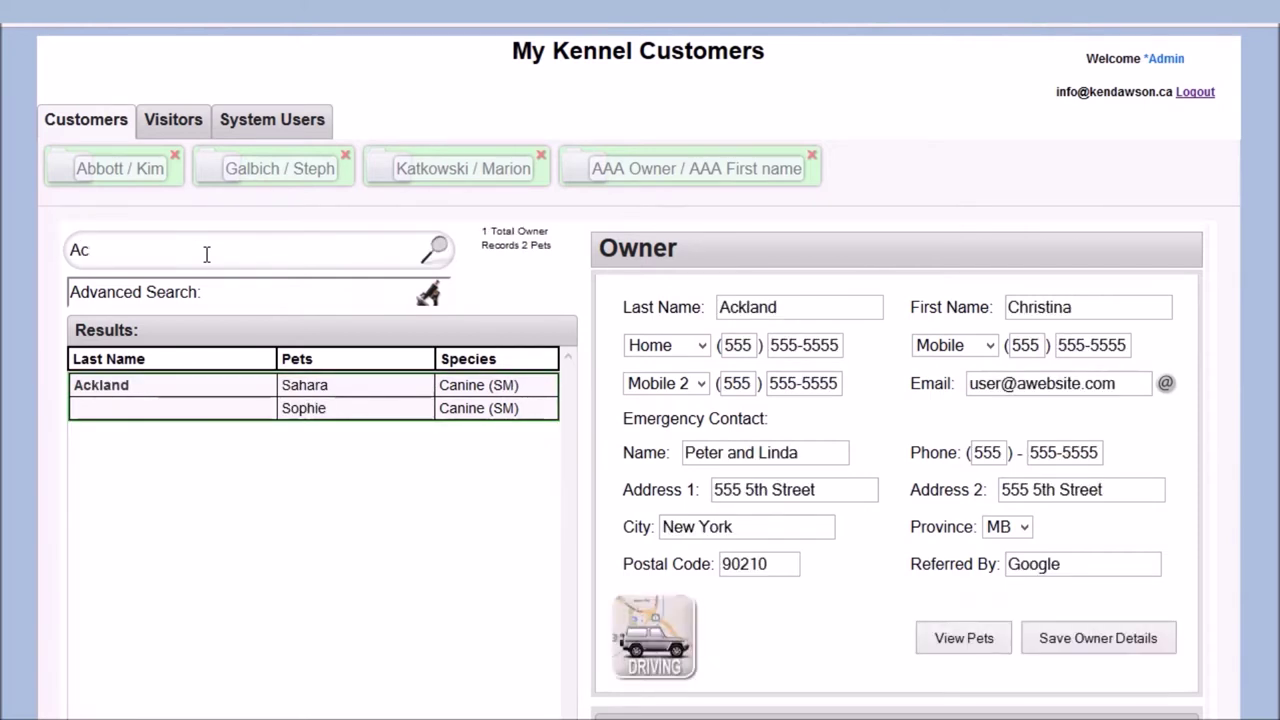
pyautogui.press('BackSpace')
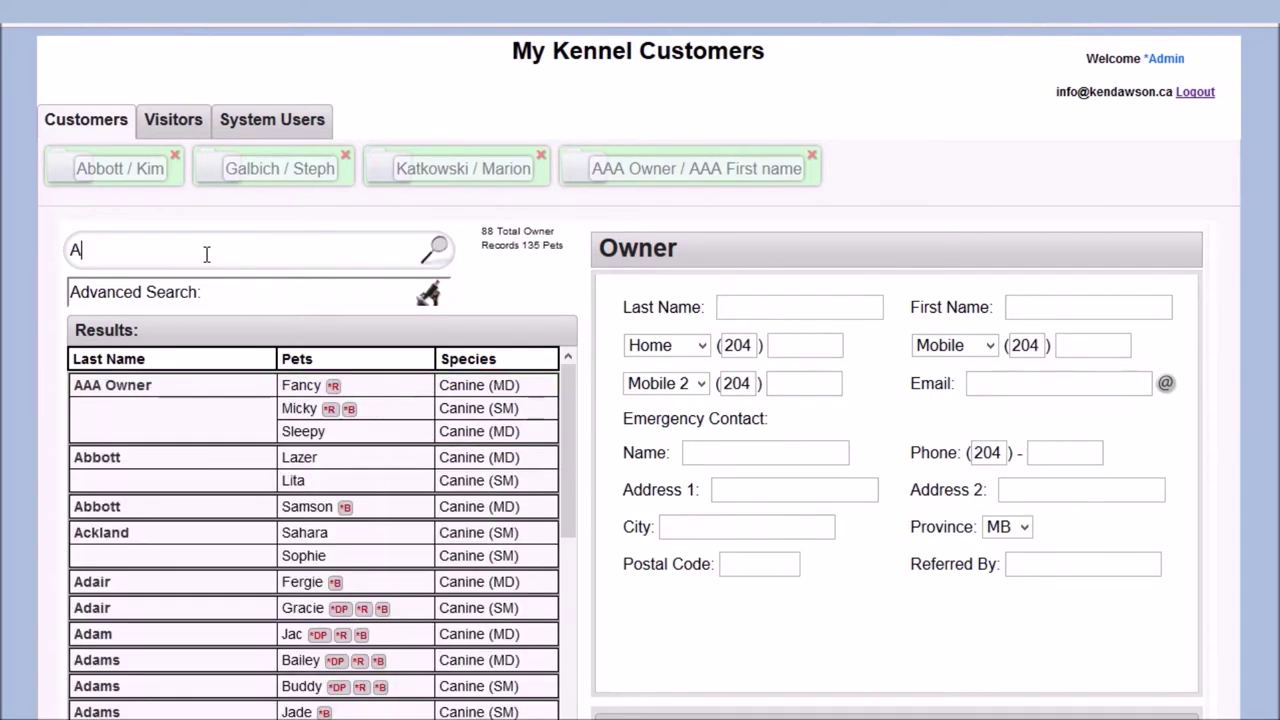
pyautogui.write('d')
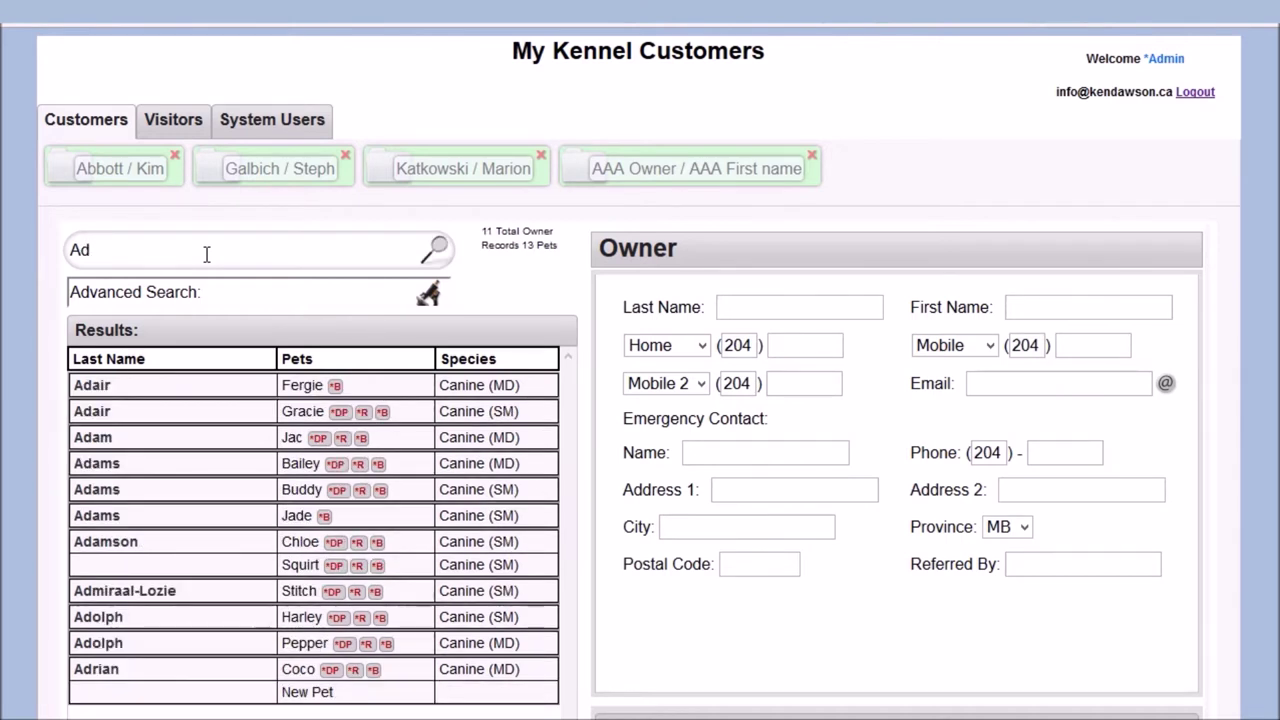
pyautogui.press('BackSpace')
pyautogui.write('a')
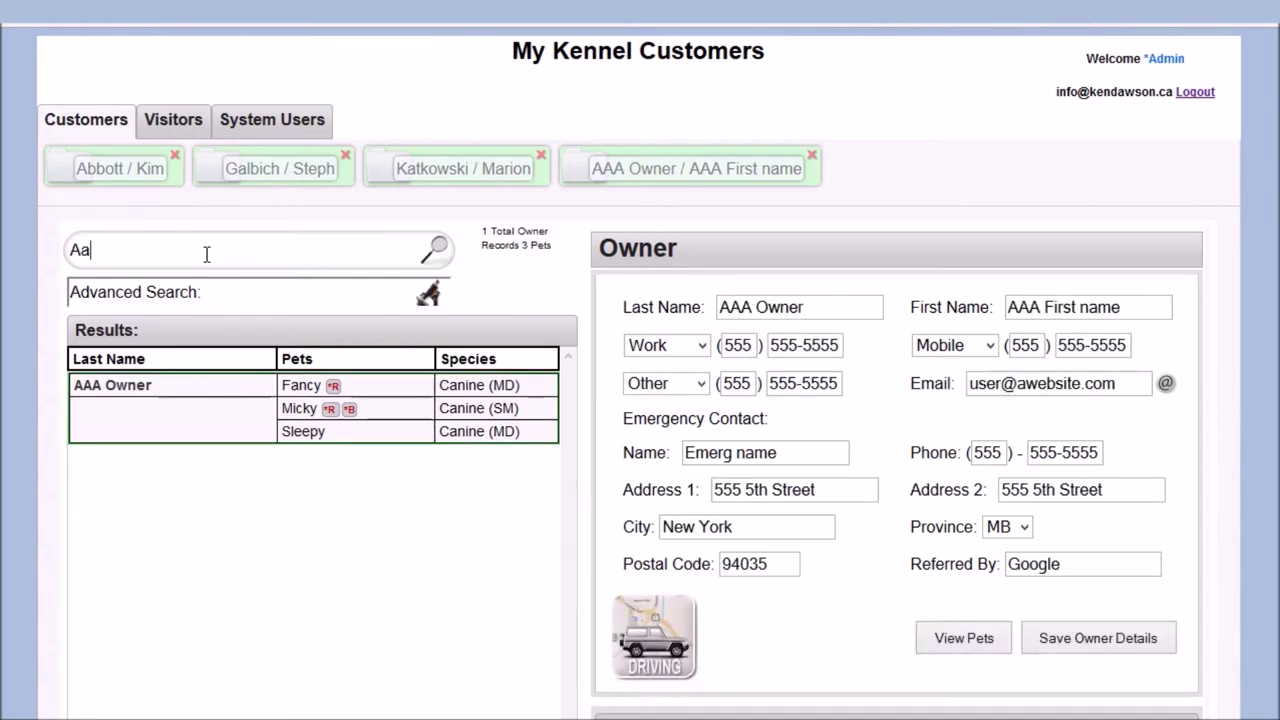
pyautogui.press('BackSpace')
pyautogui.scroll(-2, 262, 508)
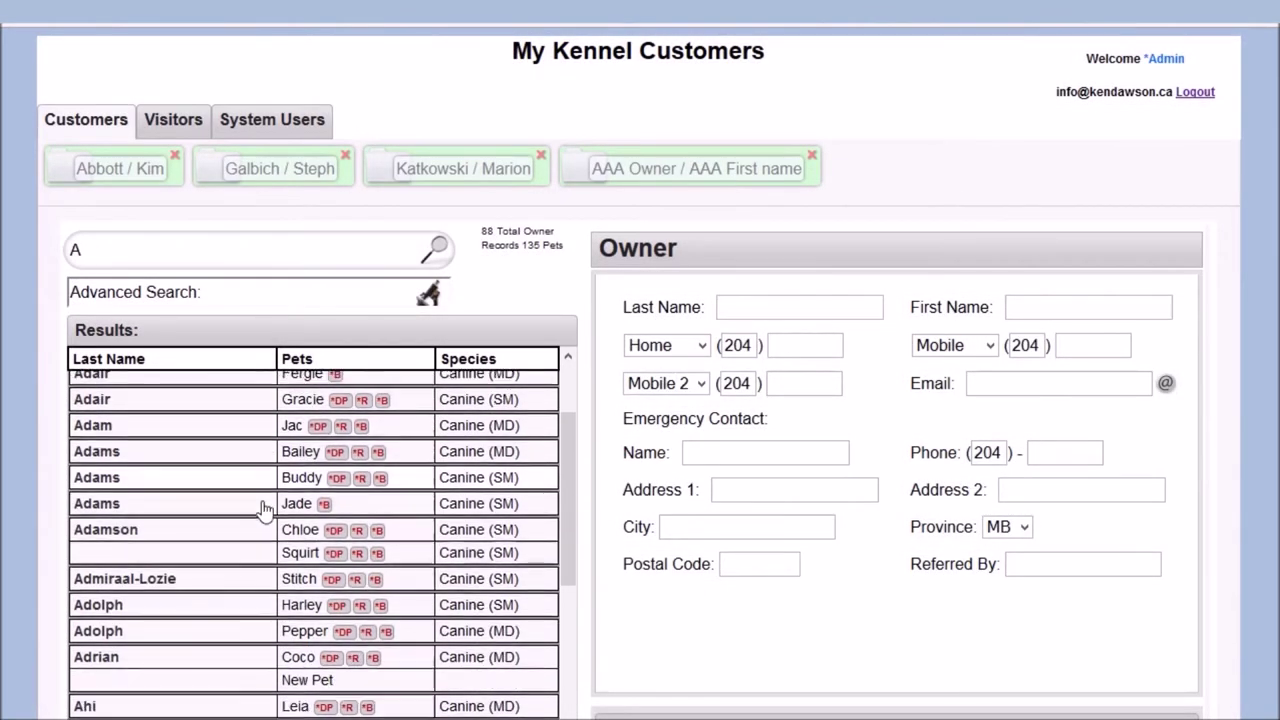
# Browse the A results, load AAA Owner's details, and start a new customer search.
pyautogui.scroll(-1, 275, 518)
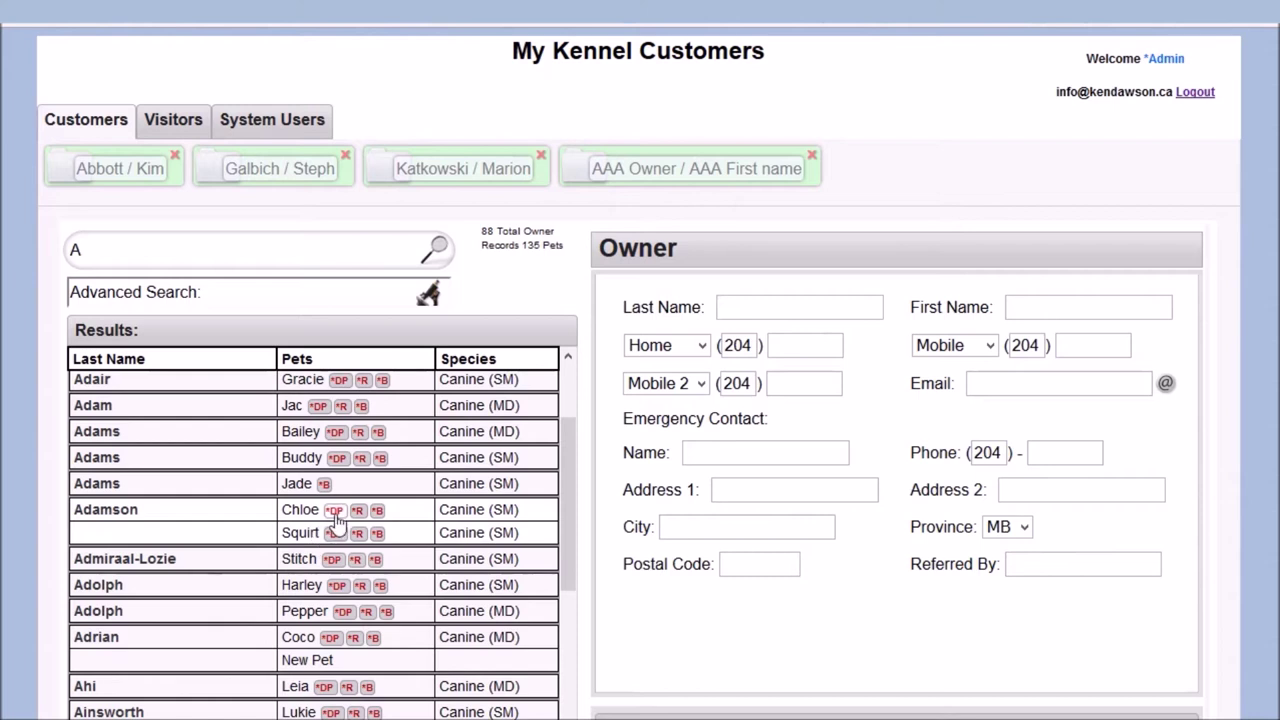
pyautogui.moveTo(337, 521)
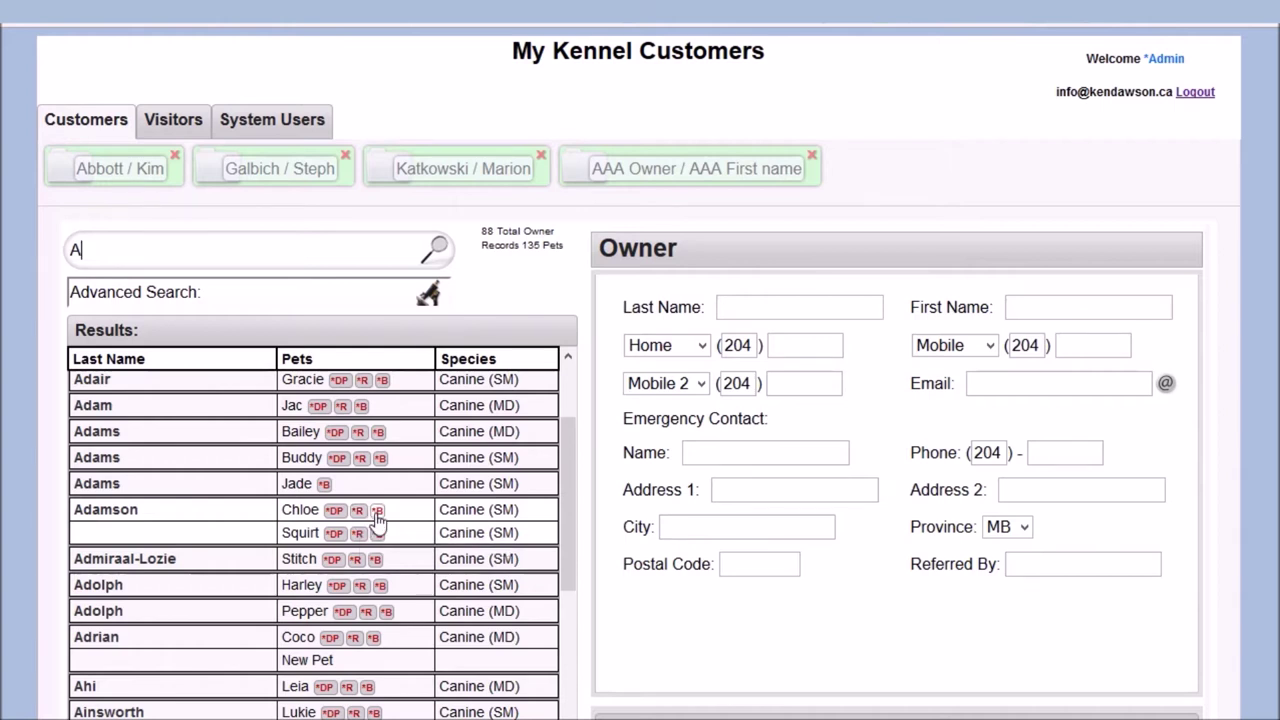
pyautogui.moveTo(377, 517)
pyautogui.scroll(5, 377, 517)
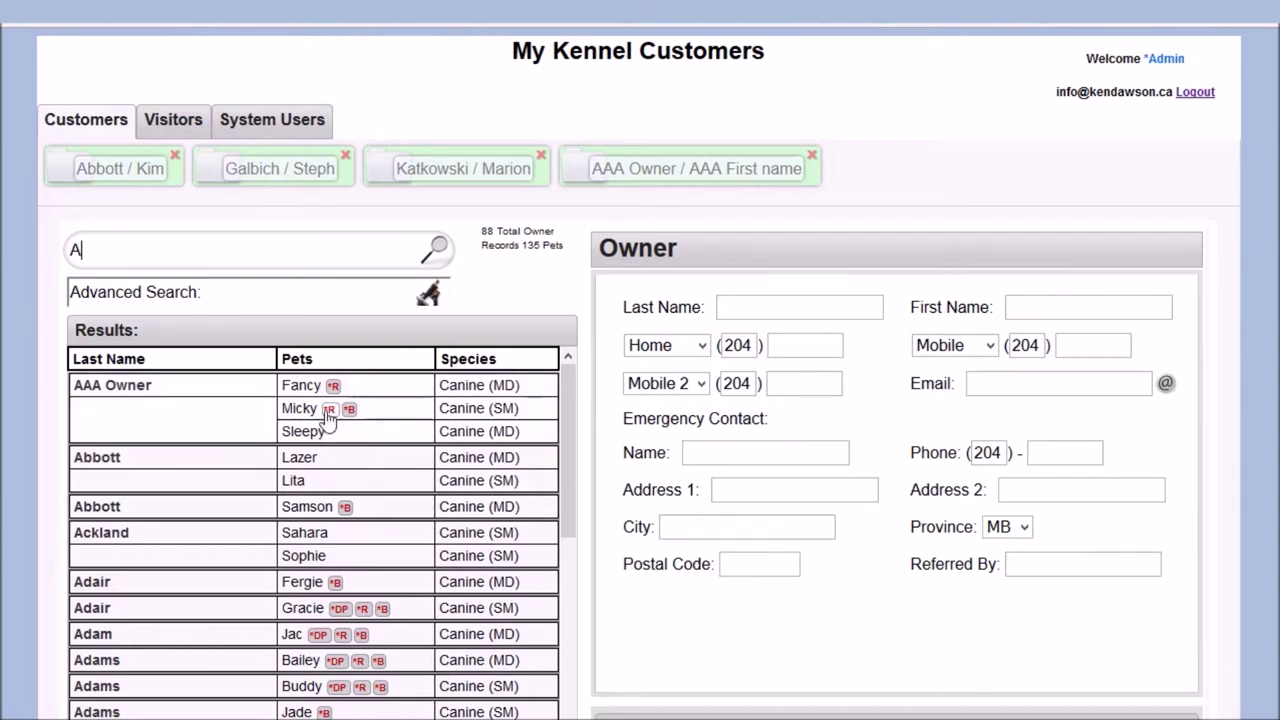
pyautogui.moveTo(328, 418)
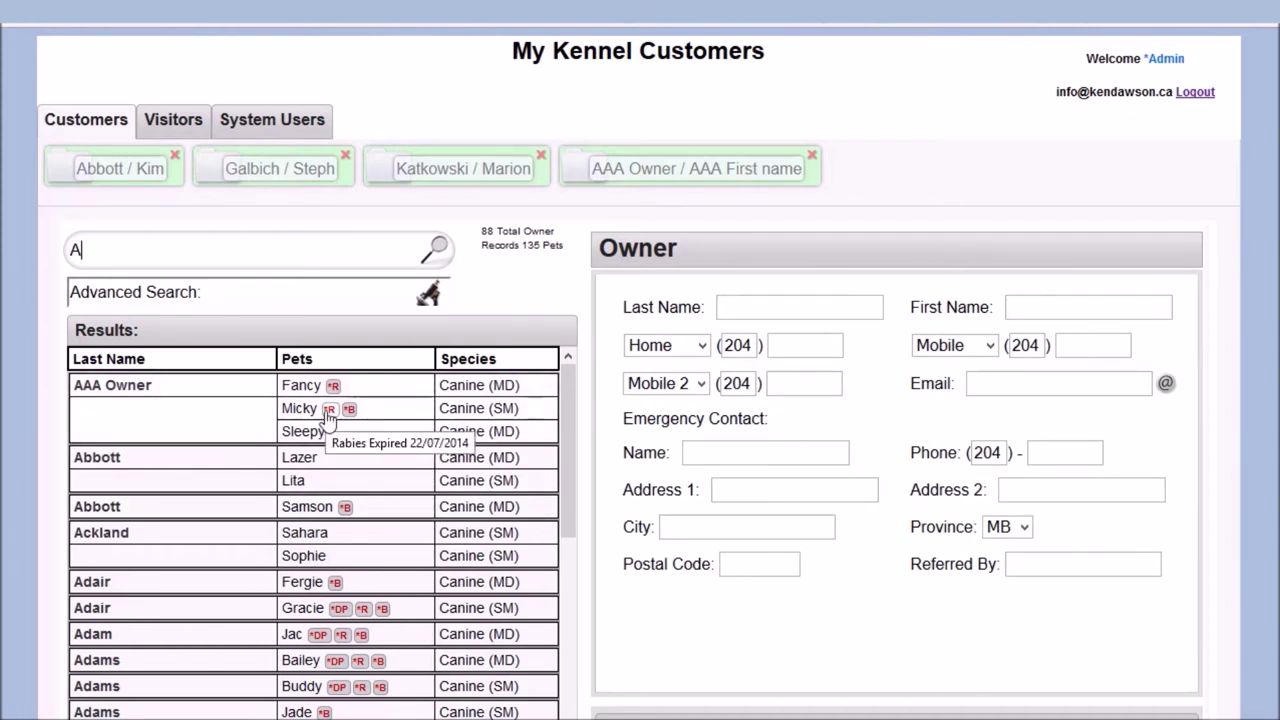
pyautogui.click(221, 418)
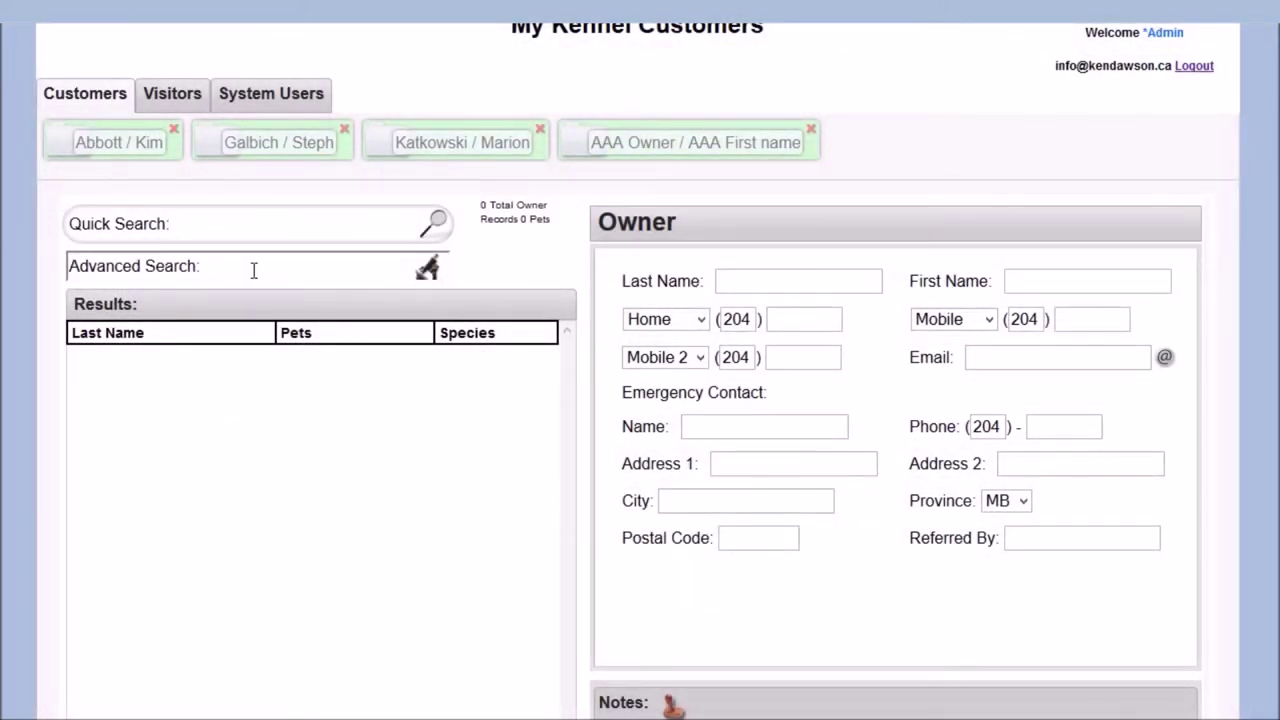
pyautogui.click(254, 270)
# Search customers for 'fanc', then 'Mick', then 'canine', and open AAA Owner's details.
pyautogui.write('fan')
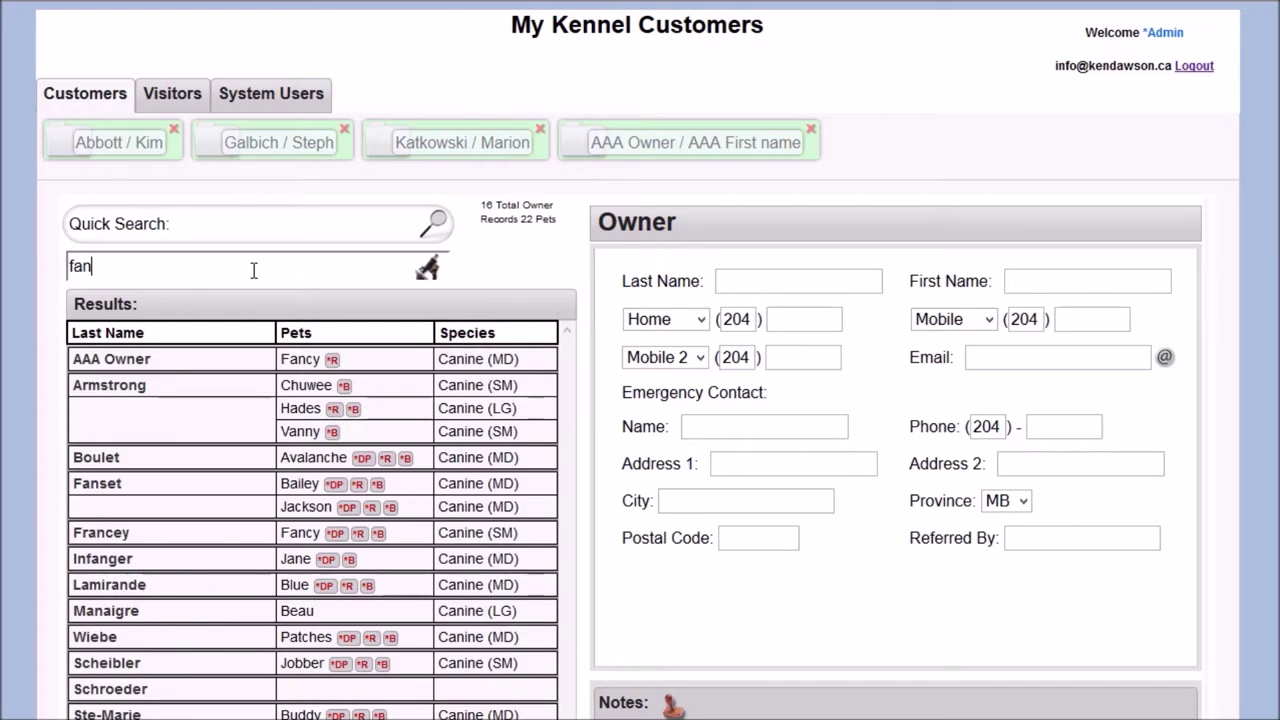
pyautogui.write('c')
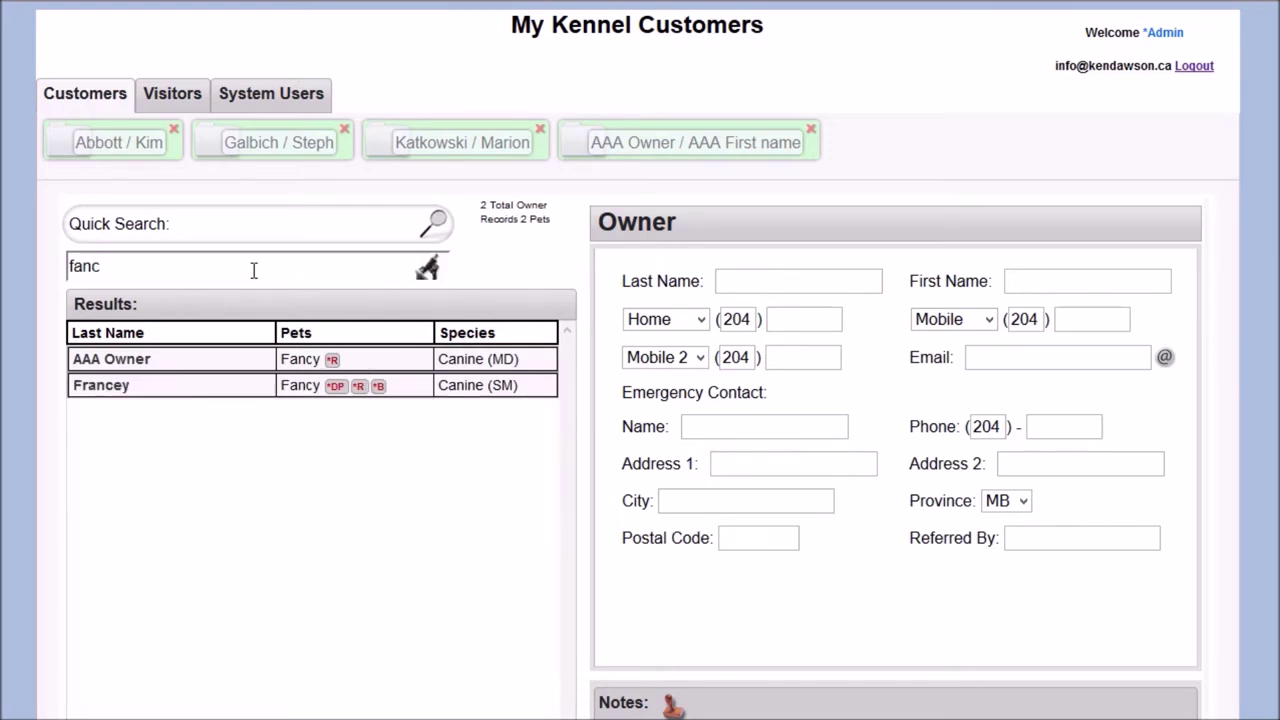
pyautogui.hotkey('ctrl', 'a')
pyautogui.write('Mick')
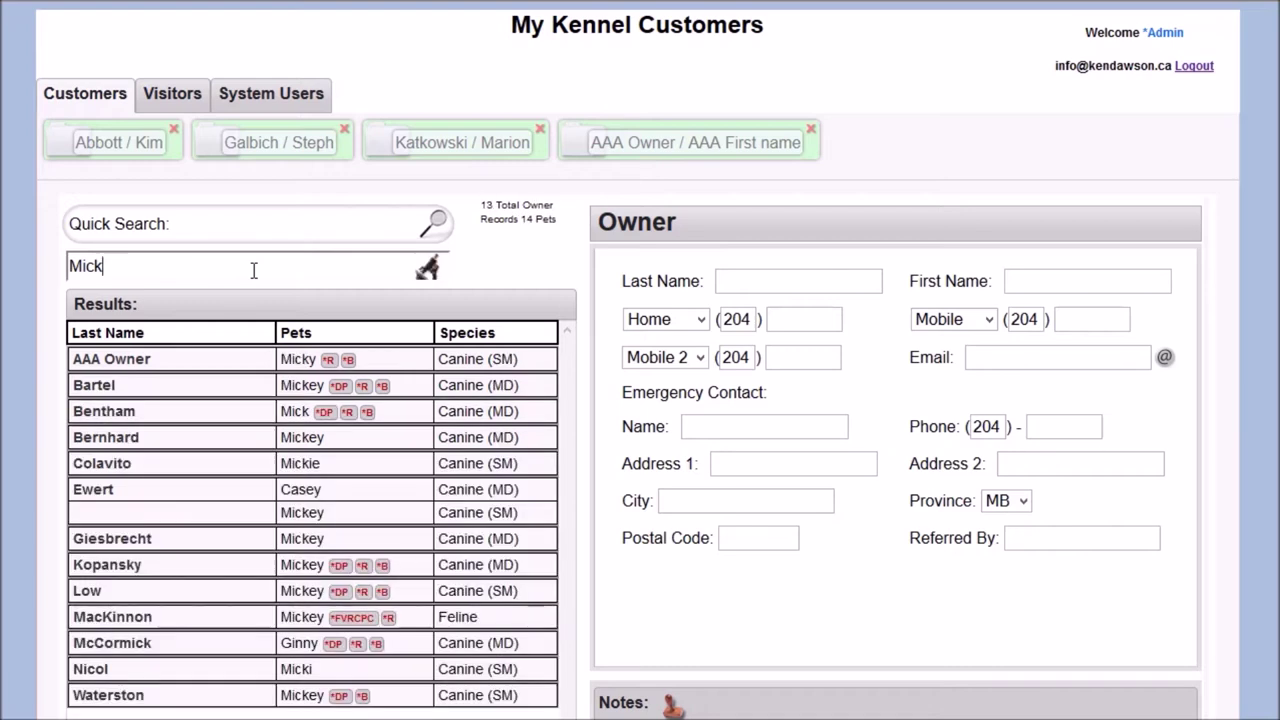
pyautogui.hotkey('ctrl', 'a')
pyautogui.write('canine')
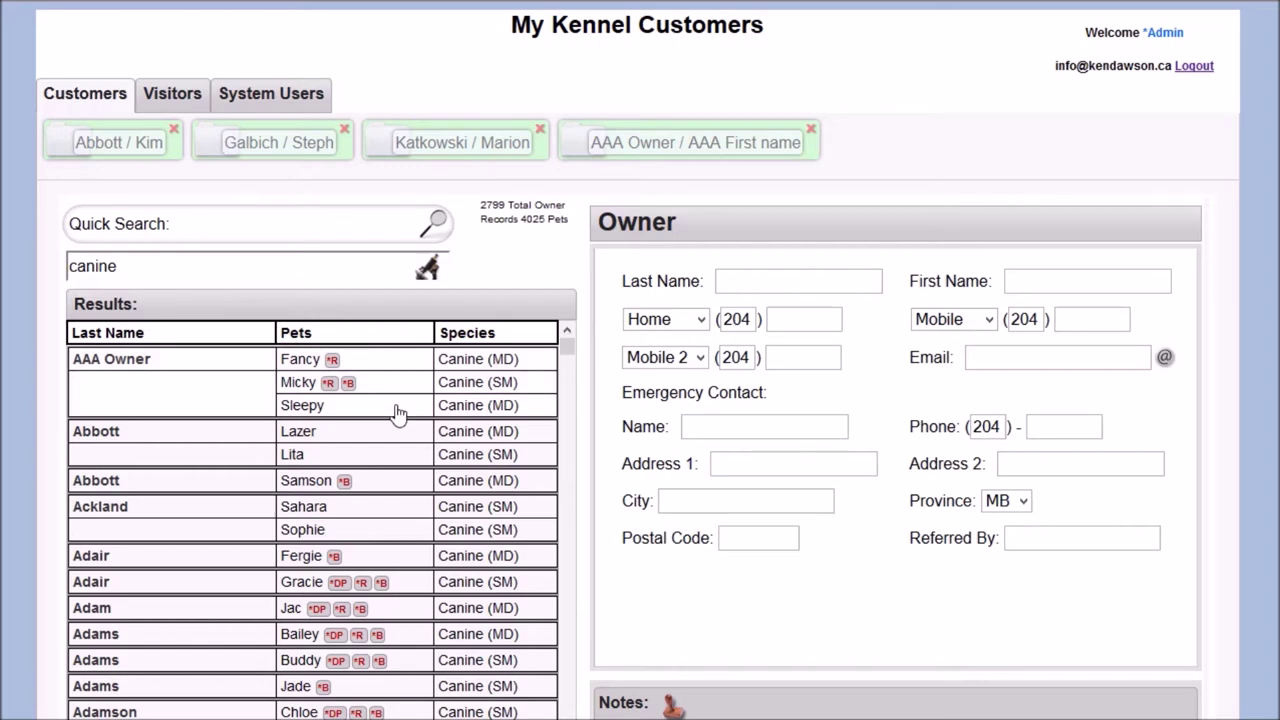
pyautogui.click(398, 414)
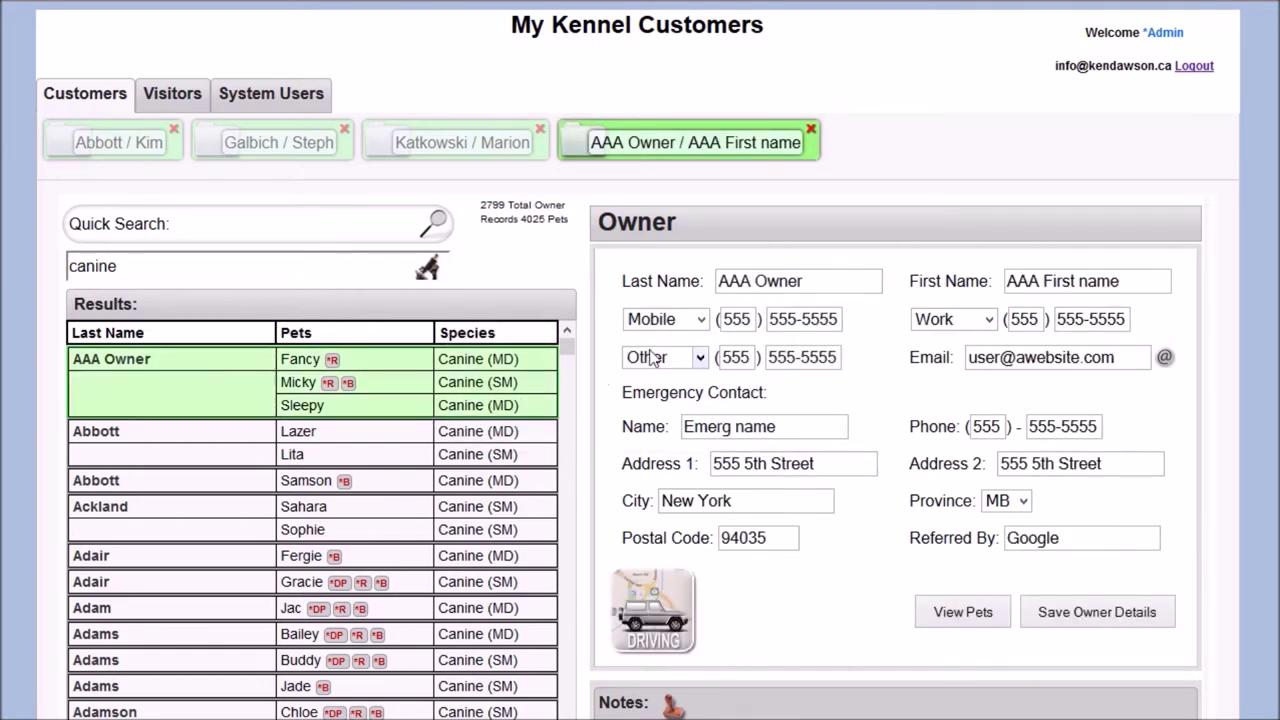
# Change AAA Owner's first phone type to Mobile 2 and start a new email to the owner.
pyautogui.click(701, 320)
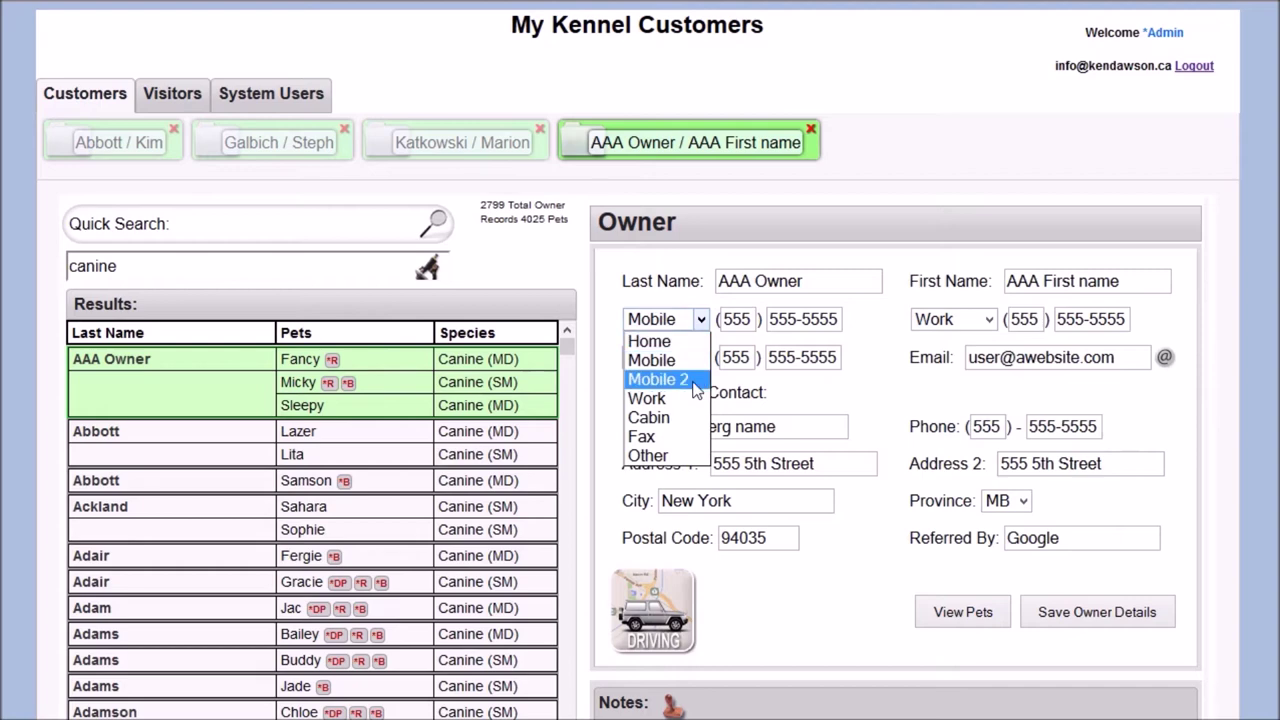
pyautogui.click(658, 379)
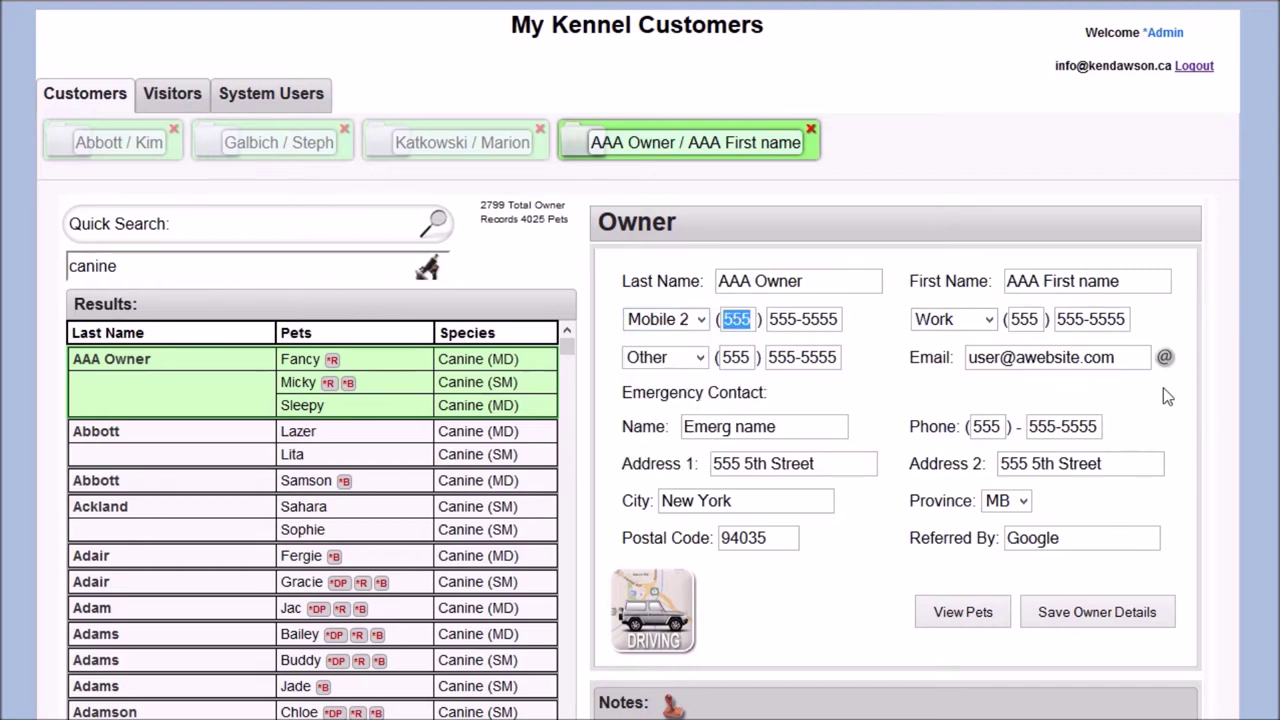
pyautogui.click(1165, 360)
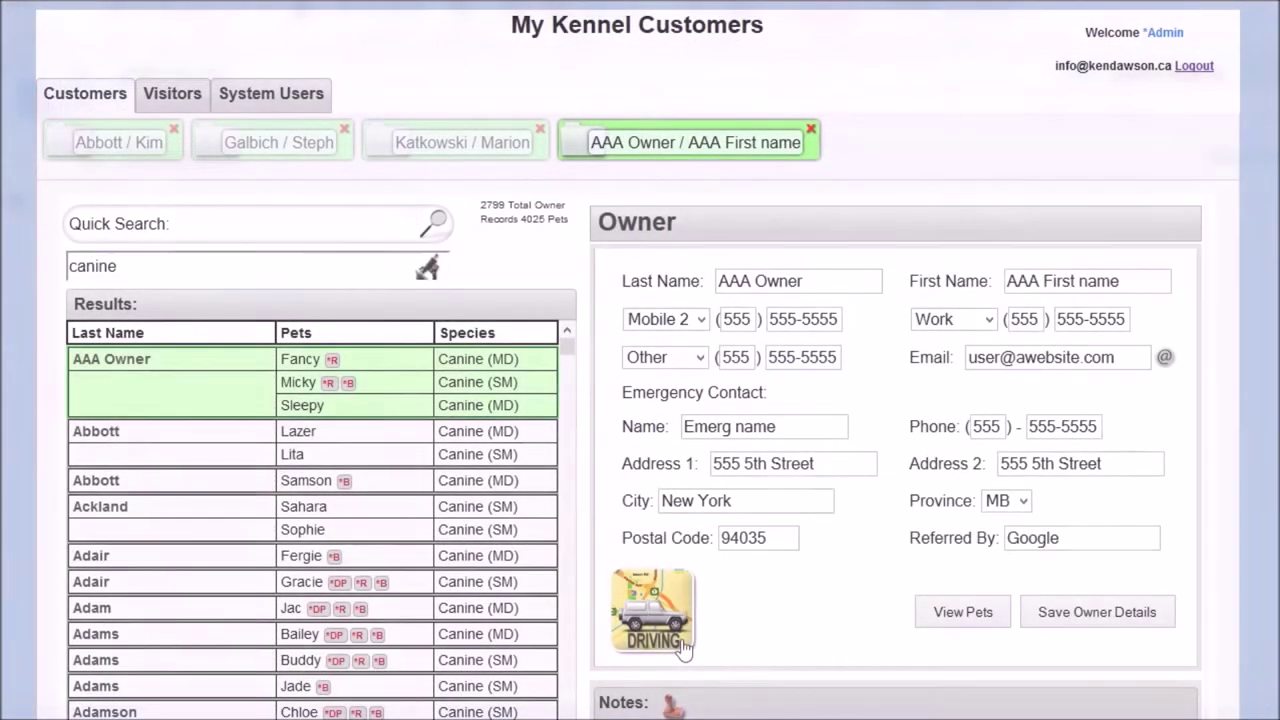
# Stamp the February 9, 2015 date into the driving notes and show Google Maps directions.
pyautogui.click(681, 647)
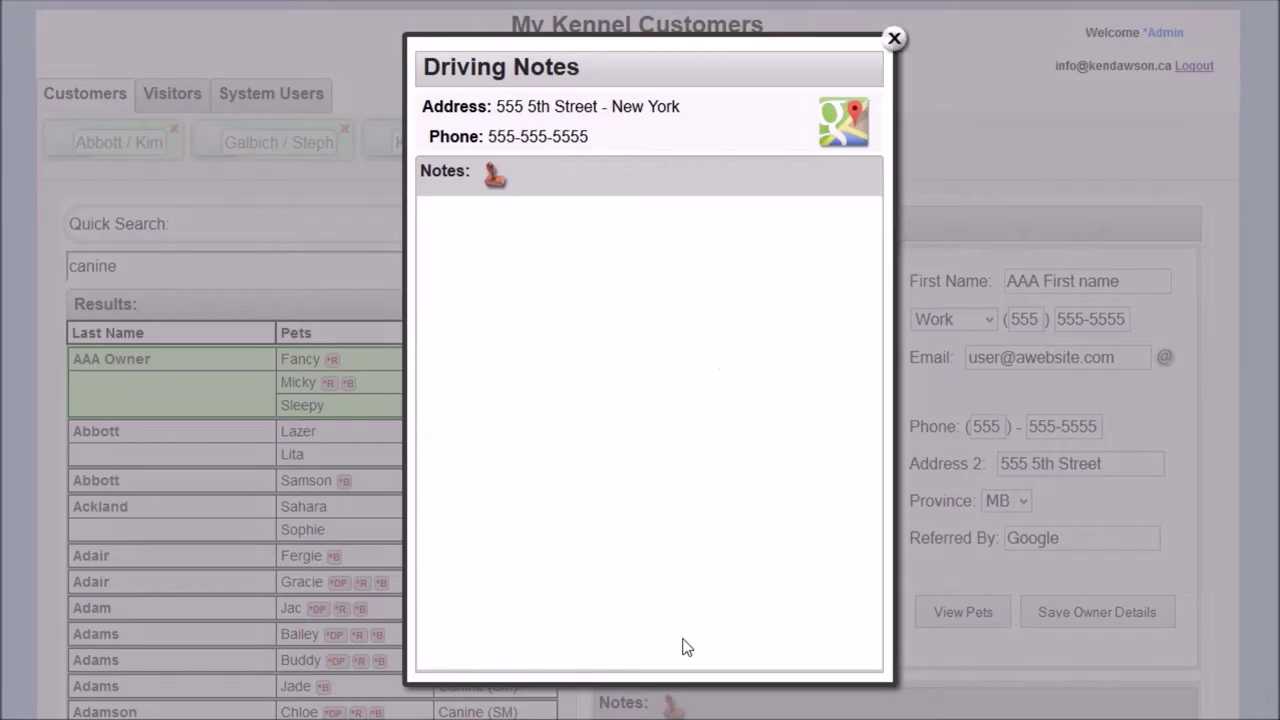
pyautogui.click(498, 183)
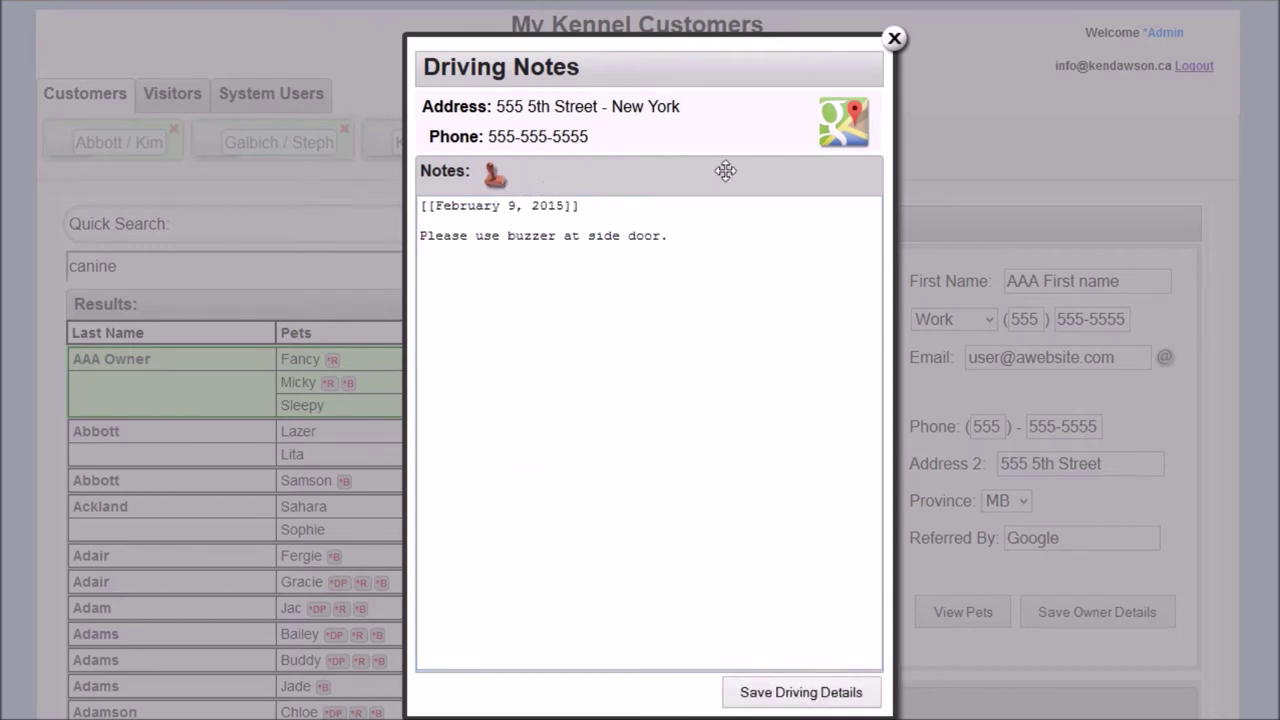
pyautogui.click(846, 142)
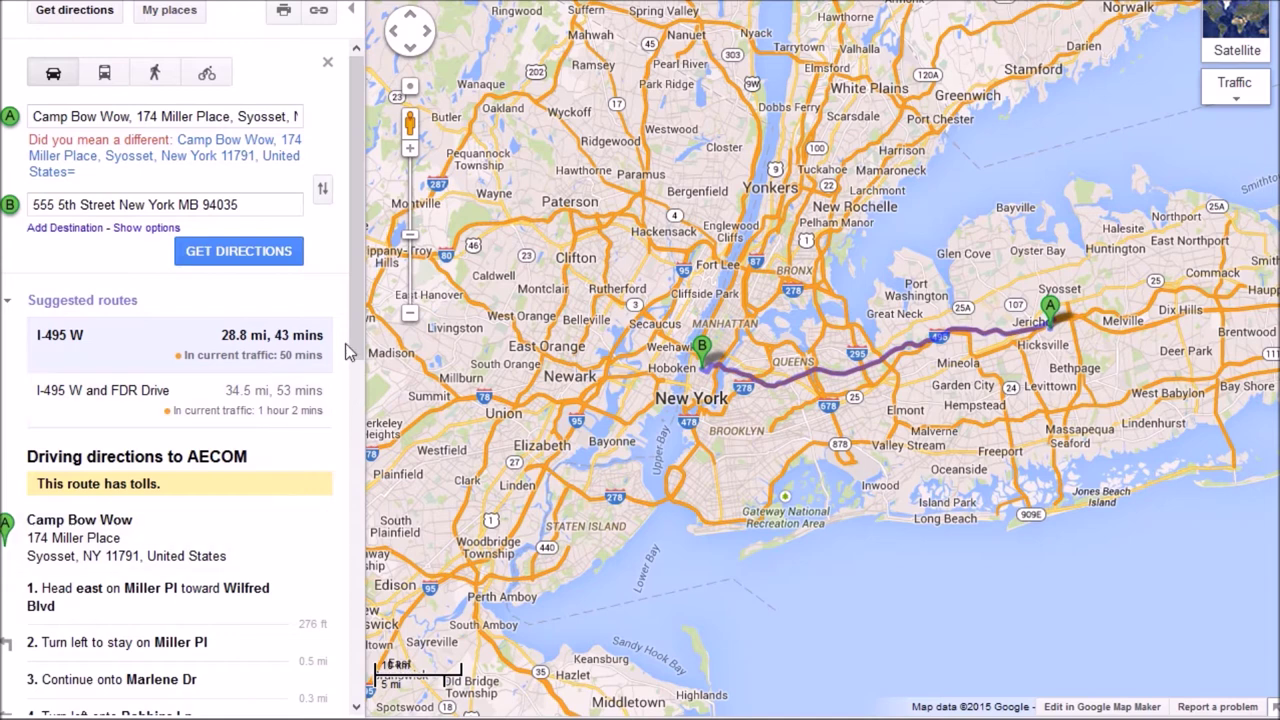
# Review the I-495 W route directions and zoom the map in around Hicksville.
pyautogui.moveTo(352, 349); pyautogui.dragTo(357, 590)
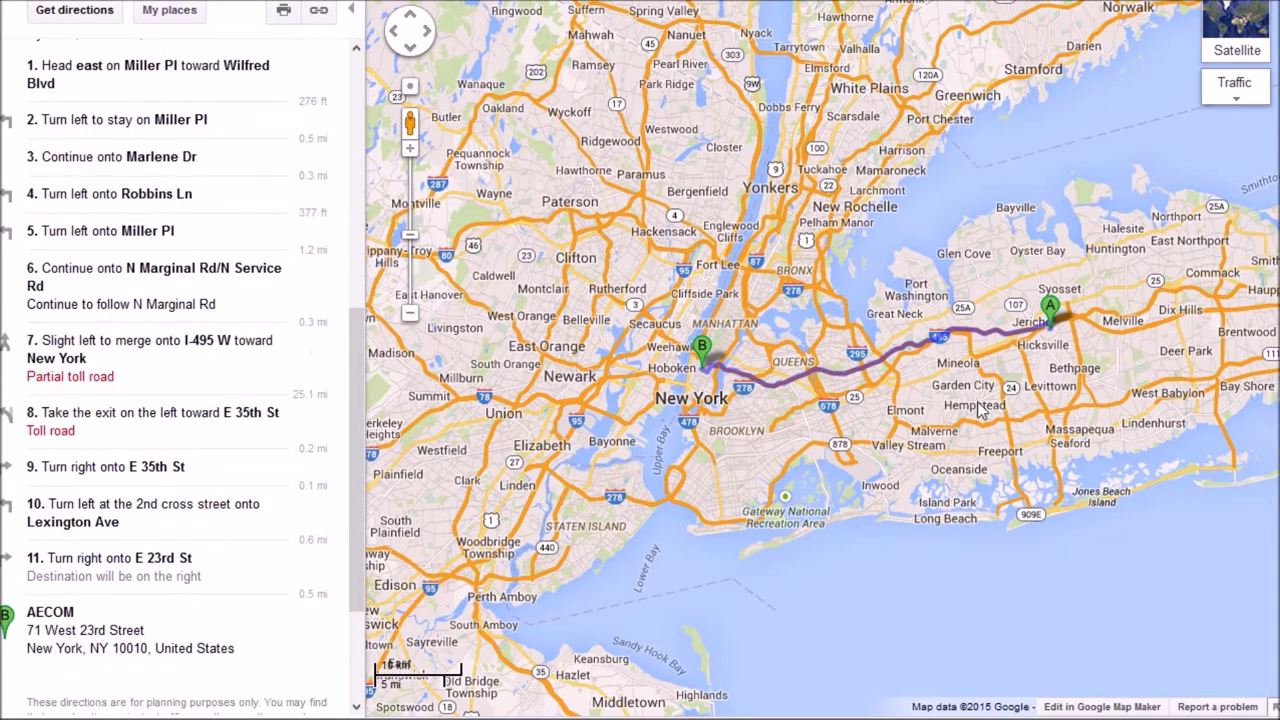
pyautogui.doubleClick(1025, 350)
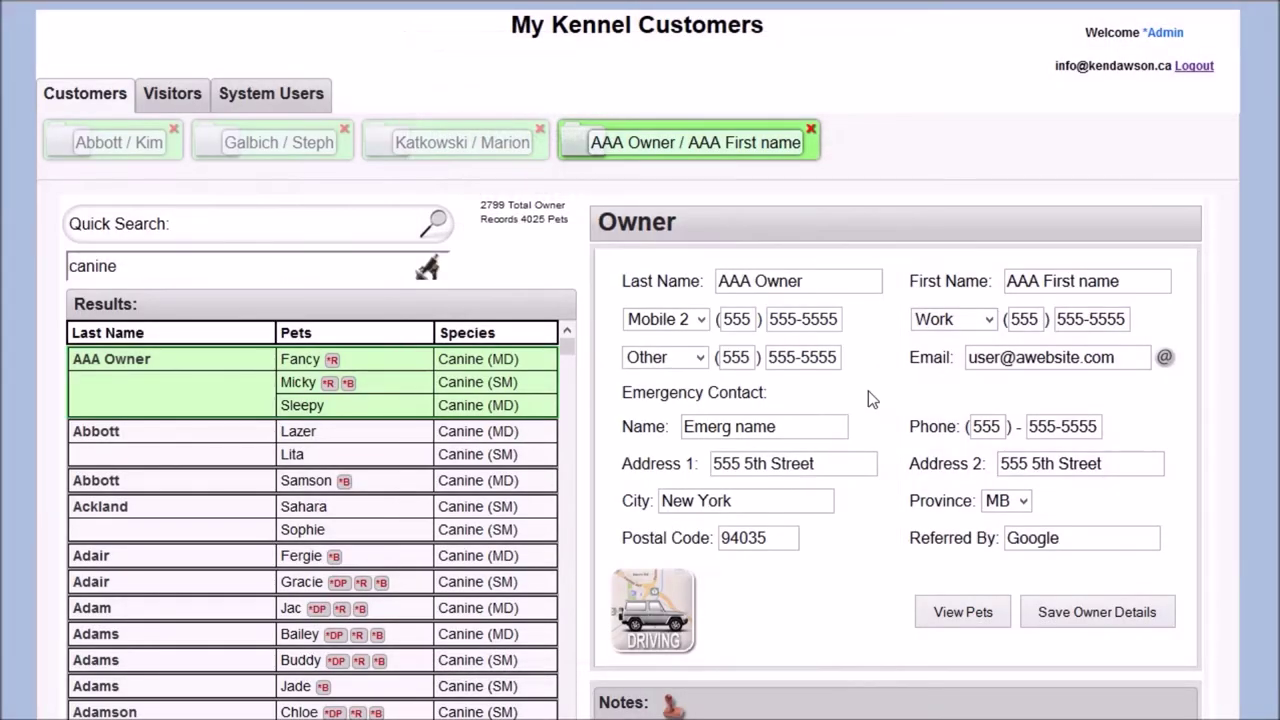
# Save AAA Owner's details and open that owner's pets.
pyautogui.scroll(-1, 870, 391)
pyautogui.click(1100, 611)
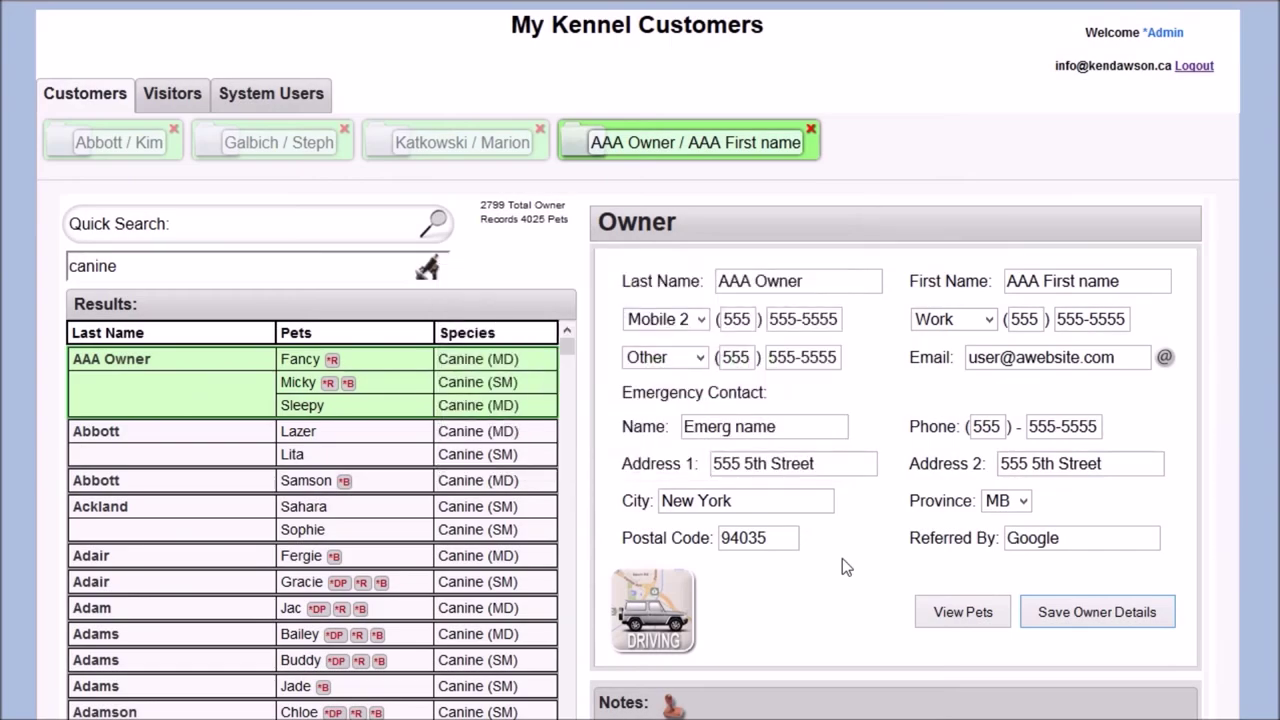
pyautogui.click(995, 625)
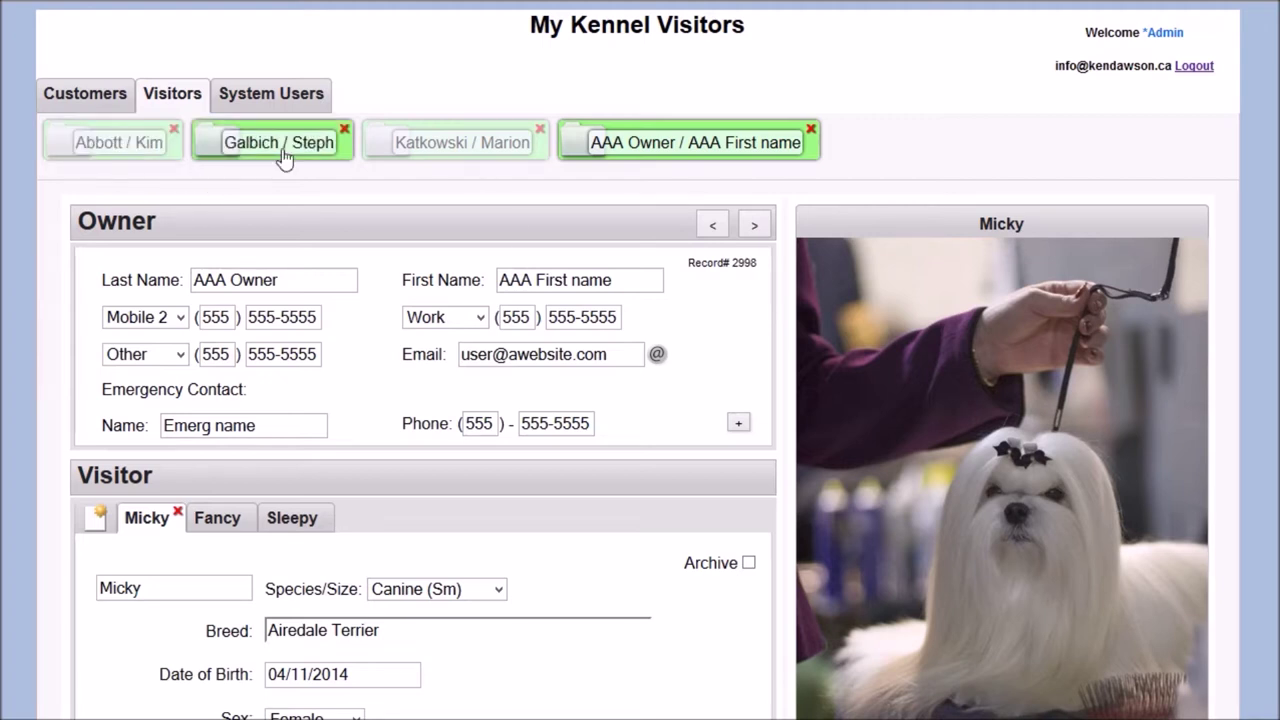
# Switch to the Katkowski record, then back to AAA Owner, and step to the next and previous records.
pyautogui.click(420, 160)
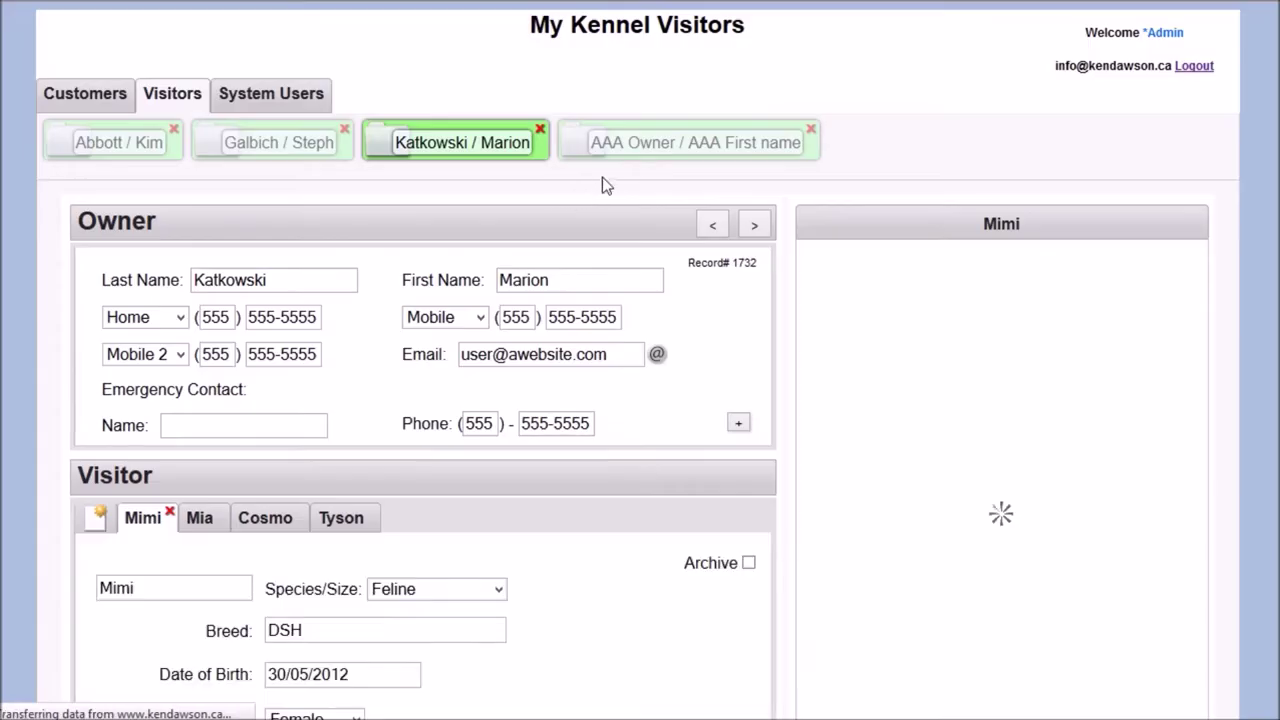
pyautogui.click(644, 158)
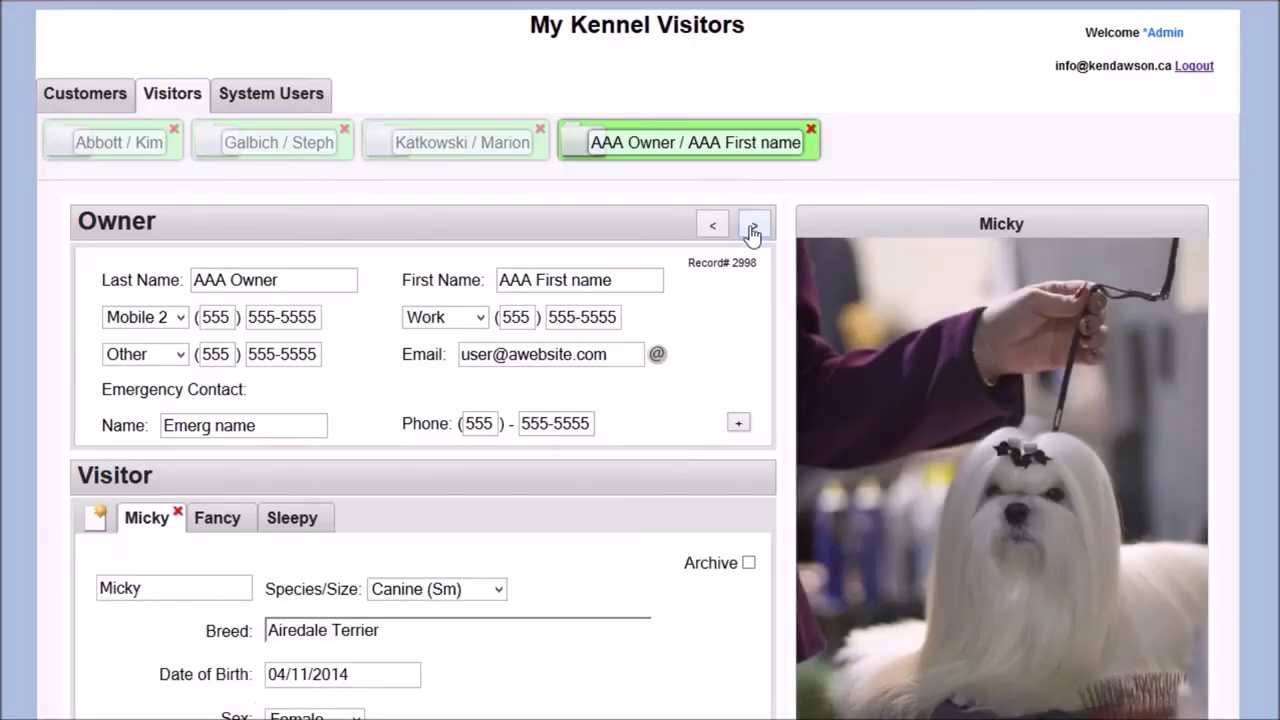
pyautogui.click(753, 230)
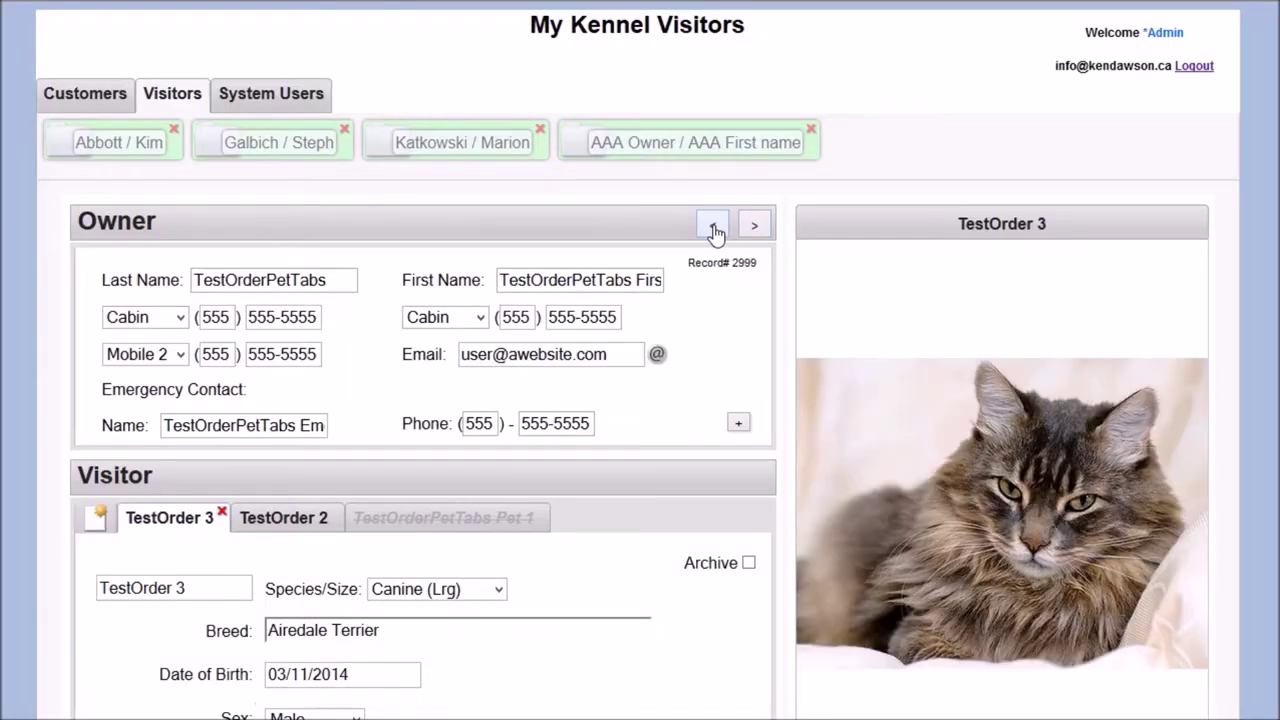
pyautogui.click(713, 226)
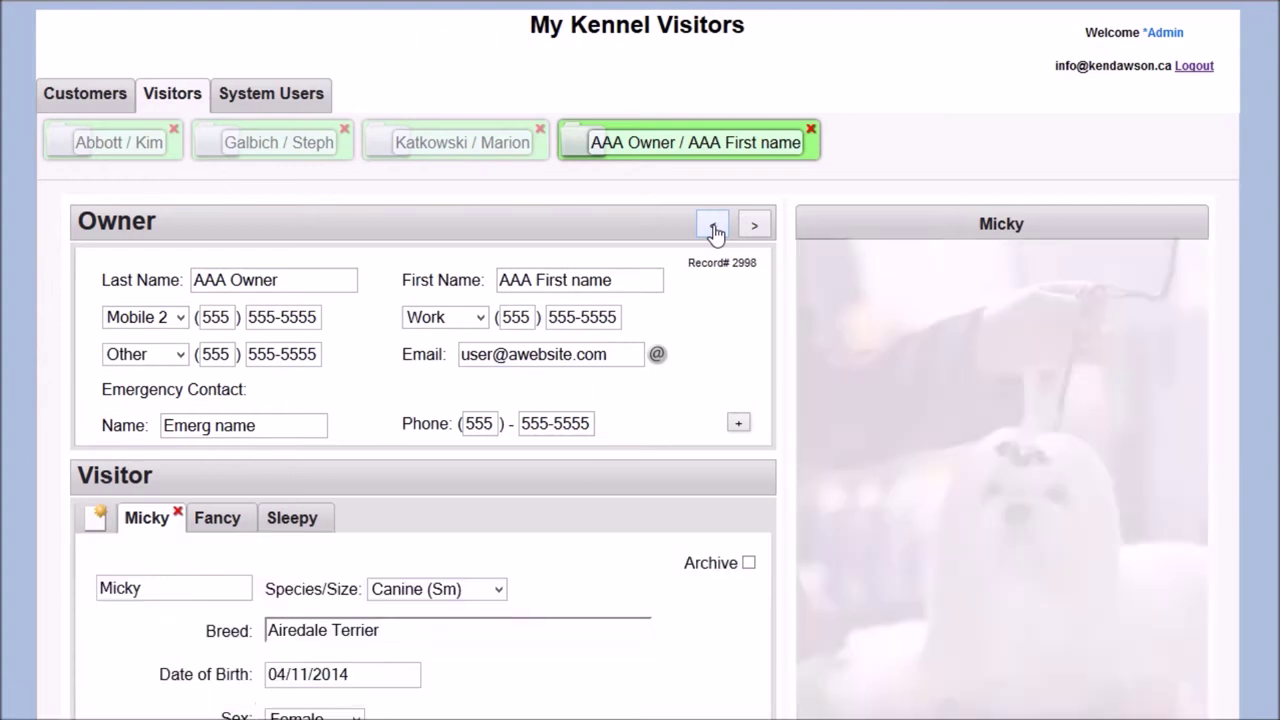
# Edit and restore the last name, and set the first phone type back to Mobile.
pyautogui.click(229, 279)
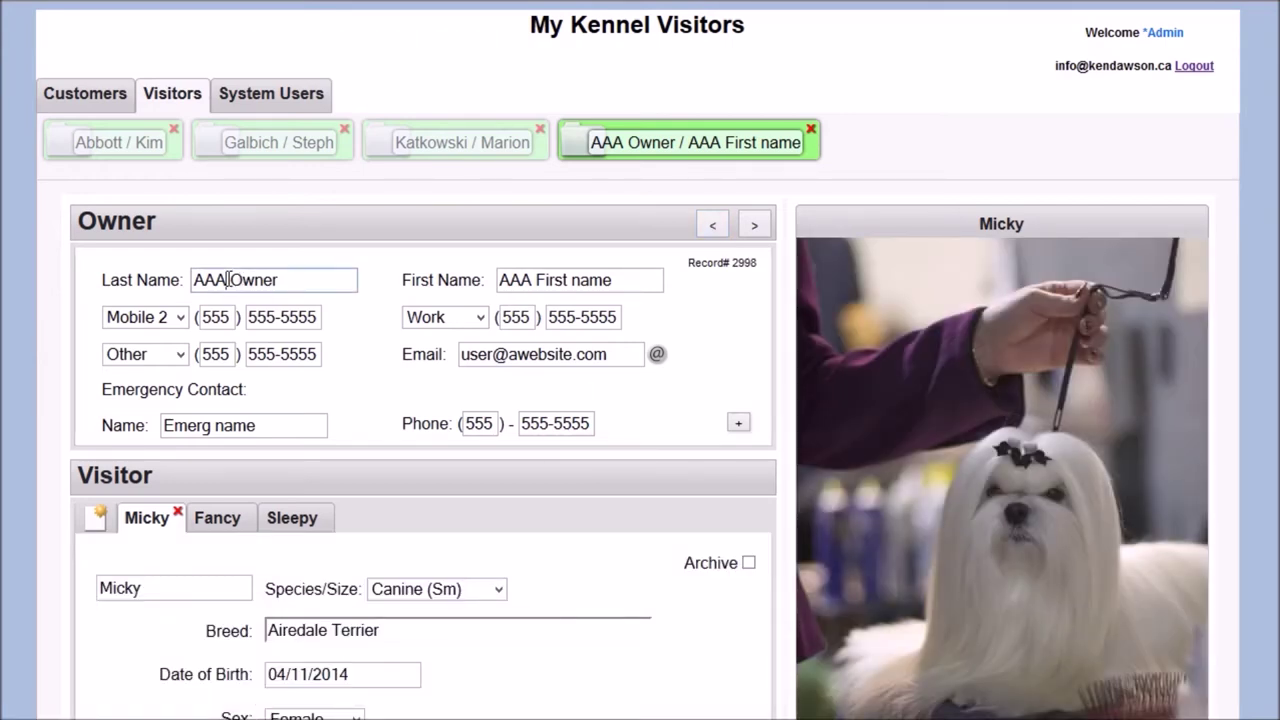
pyautogui.write('AAAA')
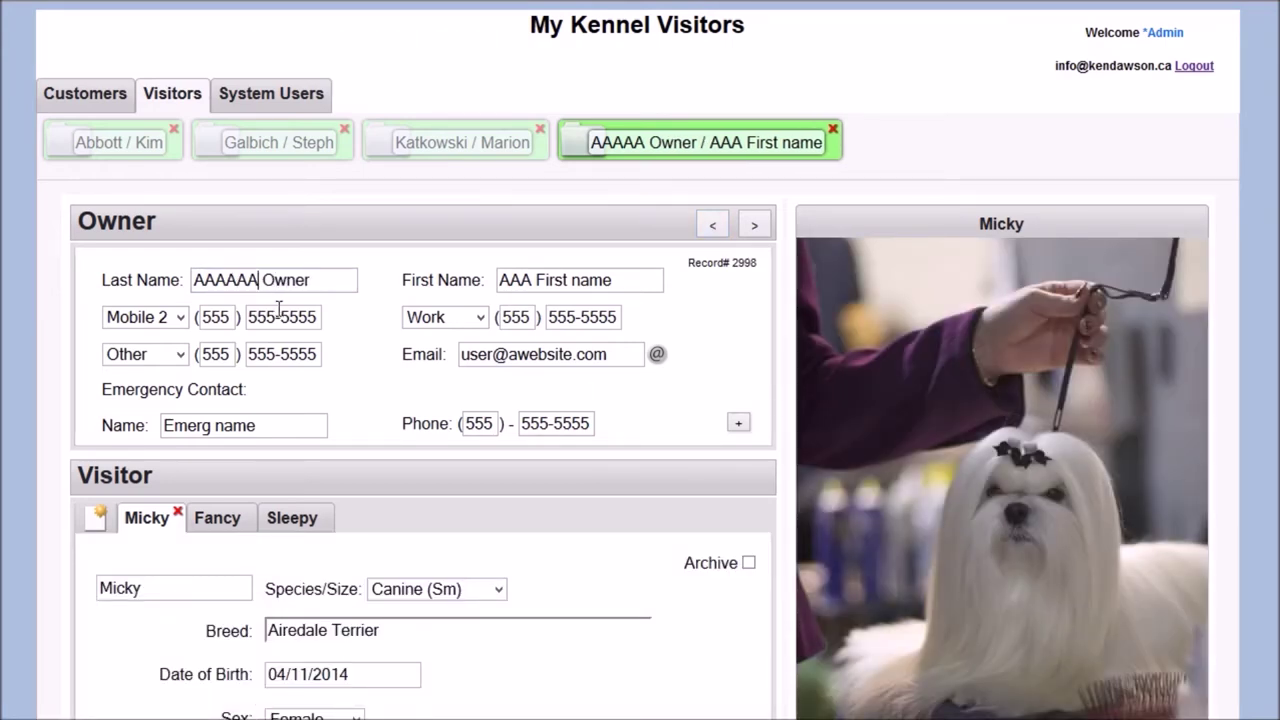
pyautogui.press('BackSpace')
pyautogui.press('BackSpace')
pyautogui.press('BackSpace')
pyautogui.press('BackSpace')
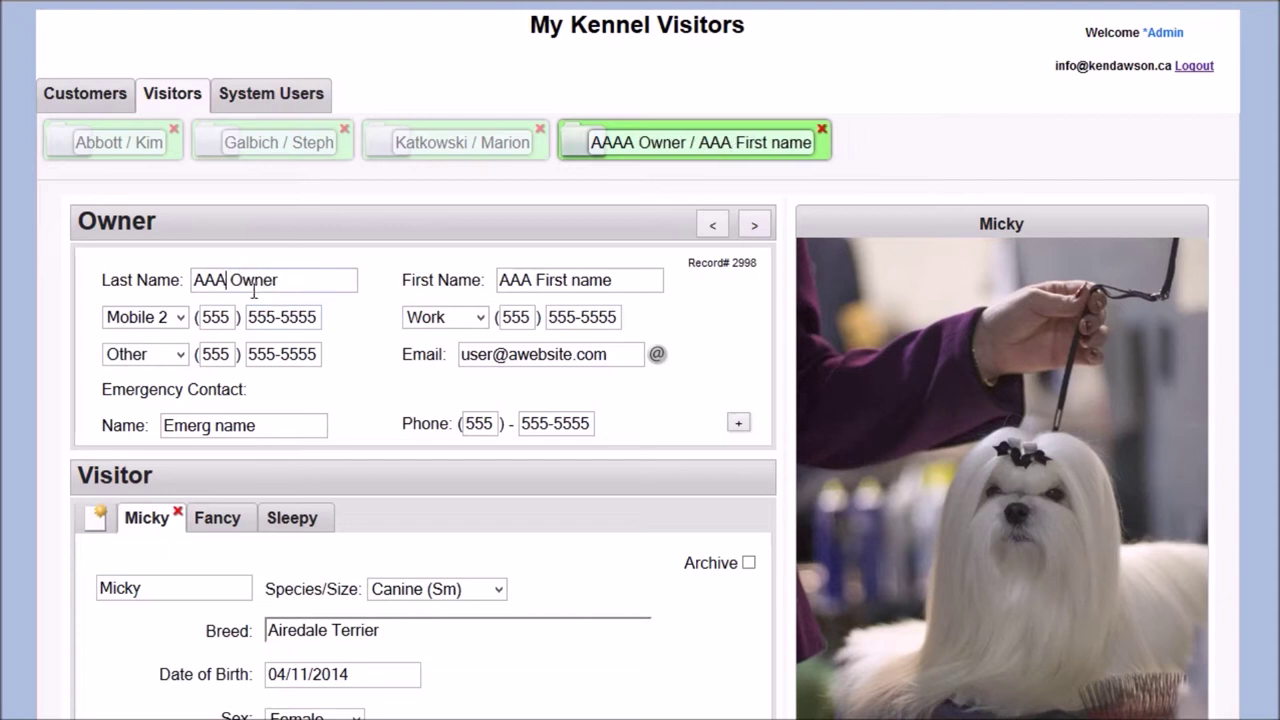
pyautogui.click(181, 317)
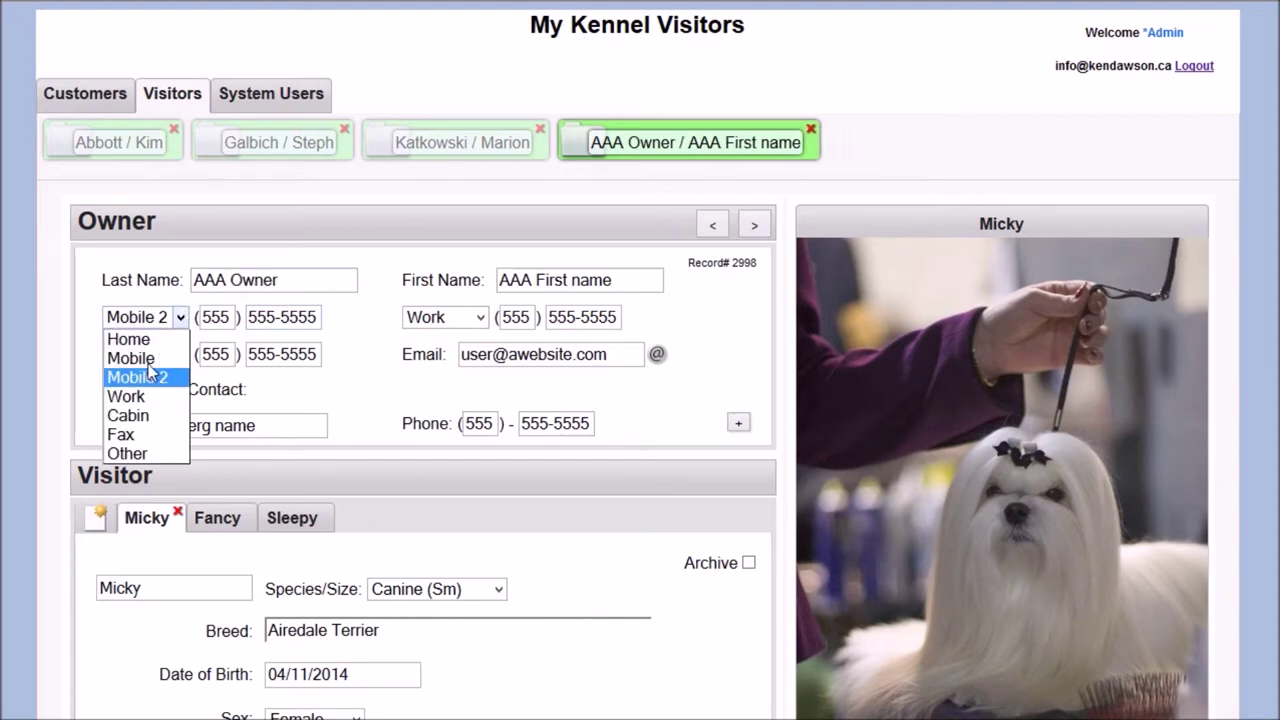
pyautogui.click(145, 358)
pyautogui.click(313, 394)
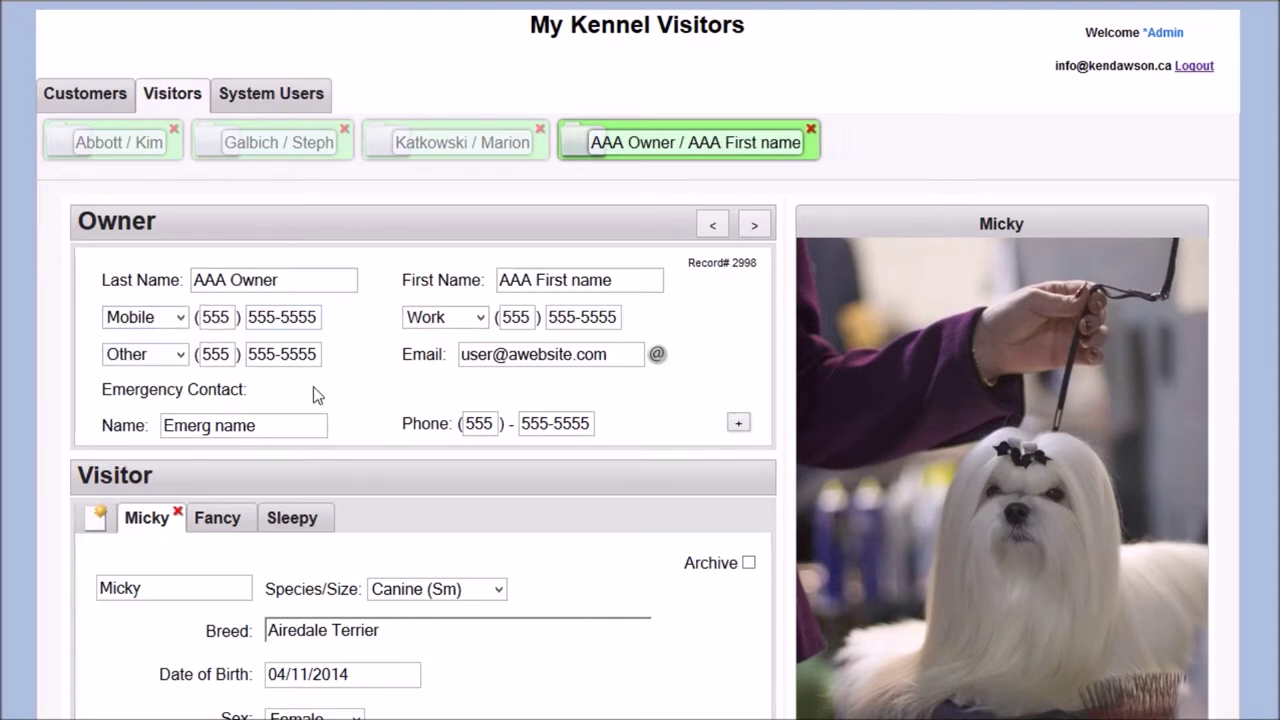
# Expand the owner panel to check address and notes, then collapse it to save.
pyautogui.click(738, 426)
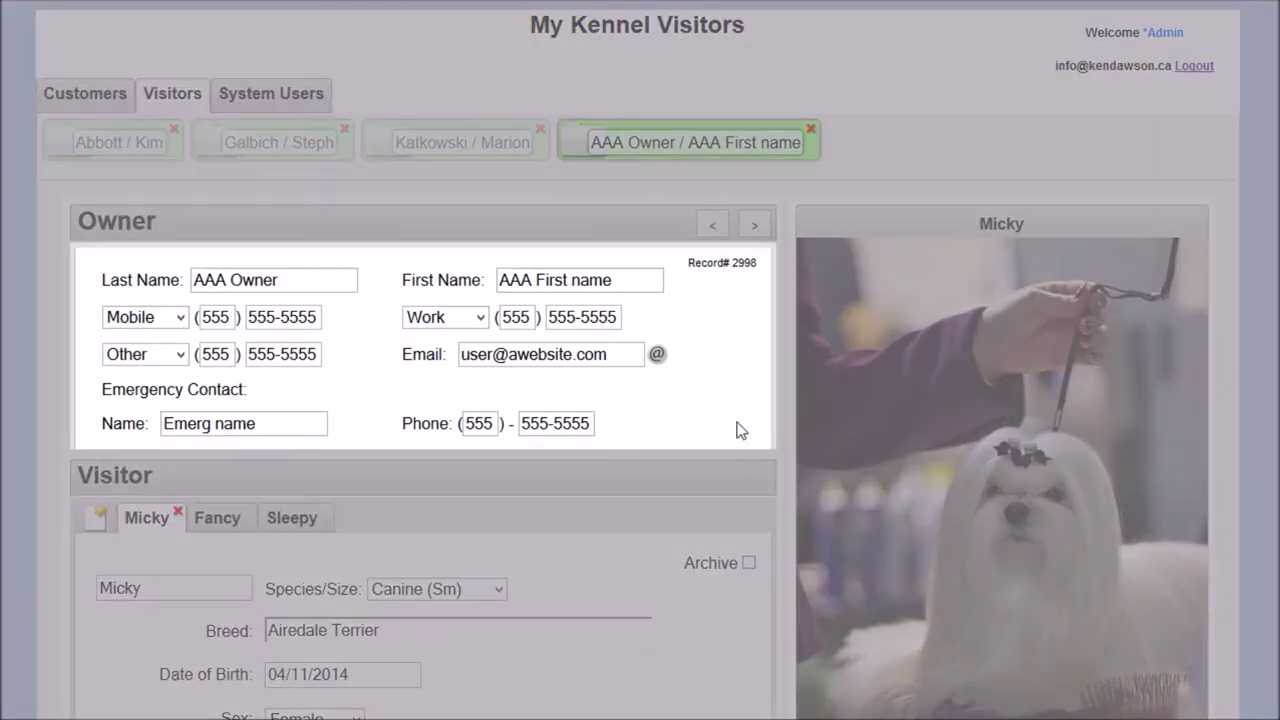
pyautogui.scroll(-3, 764, 430)
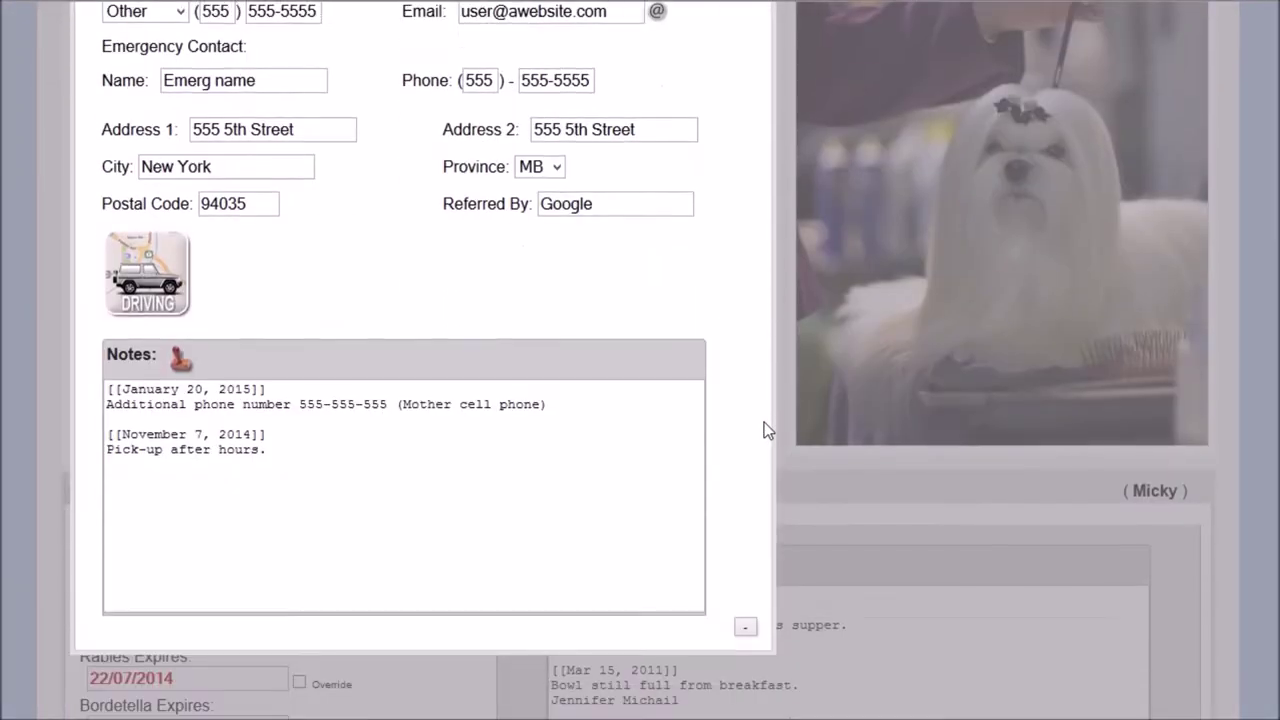
pyautogui.scroll(2, 764, 430)
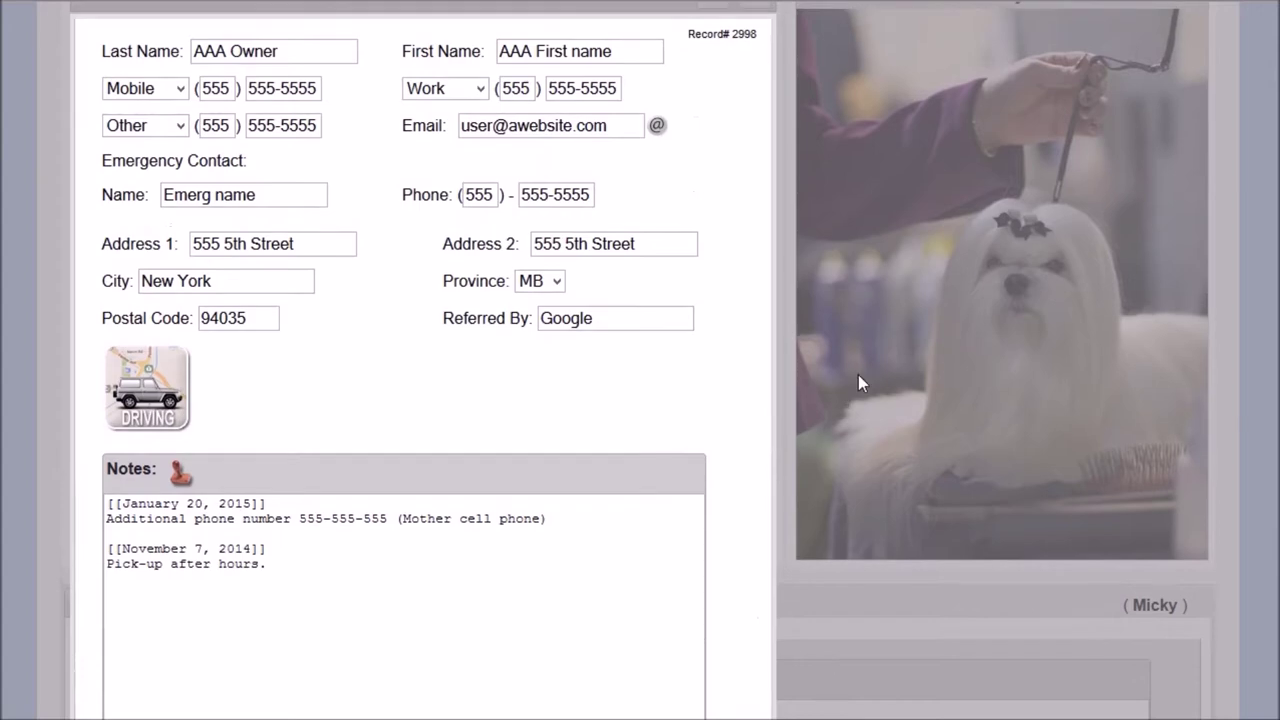
pyautogui.click(798, 372)
pyautogui.scroll(3, 637, 232)
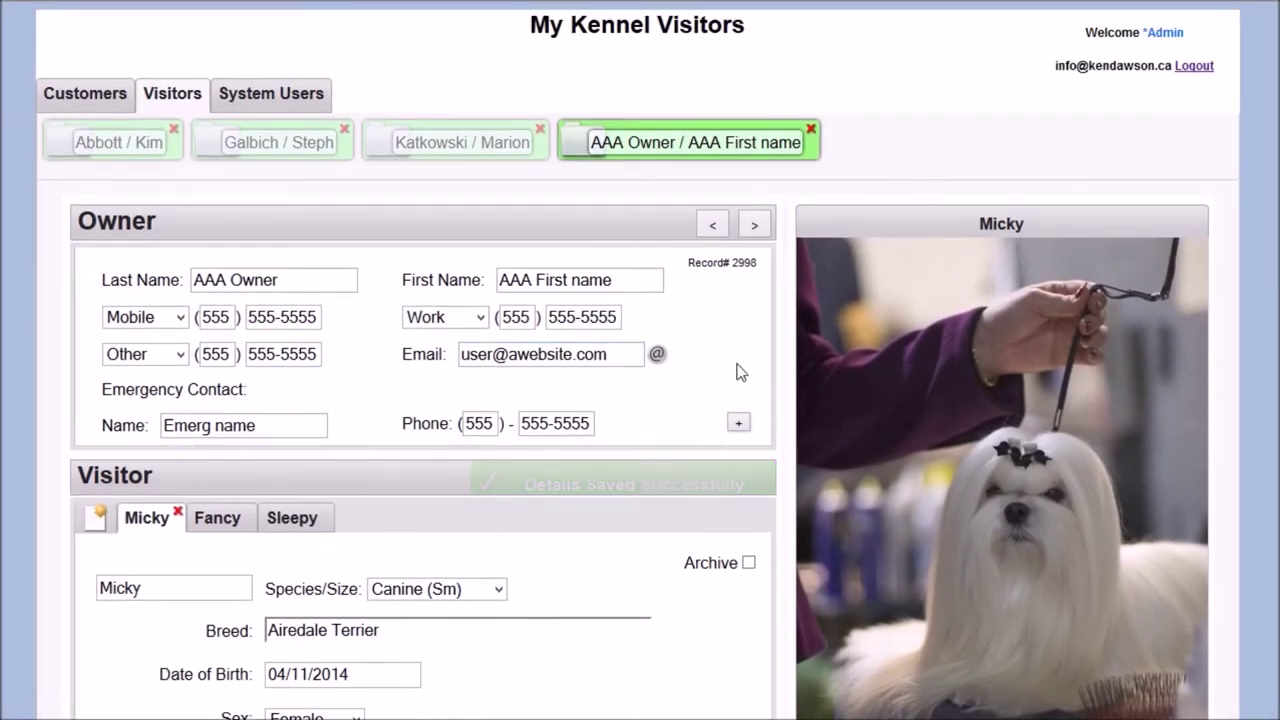
pyautogui.scroll(-1, 265, 345)
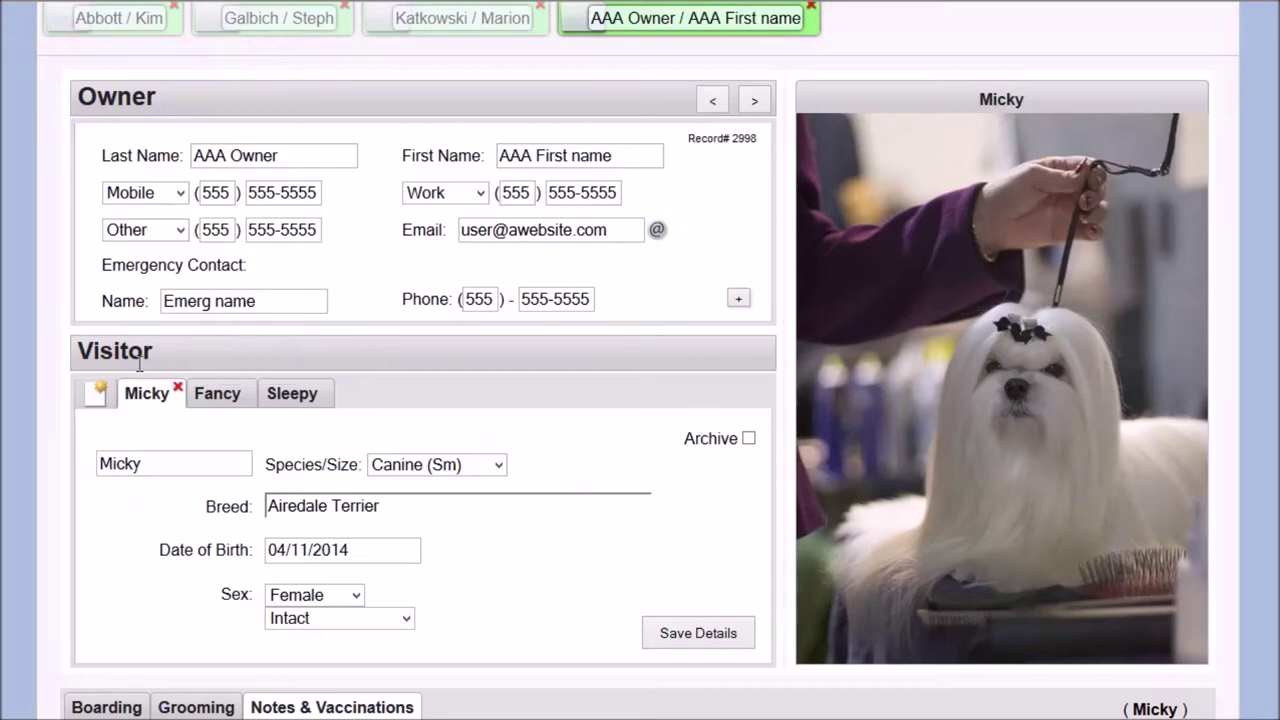
# View Fancy's and Sleepy's details, start a Canine (Sm) new pet, then discard it.
pyautogui.click(210, 402)
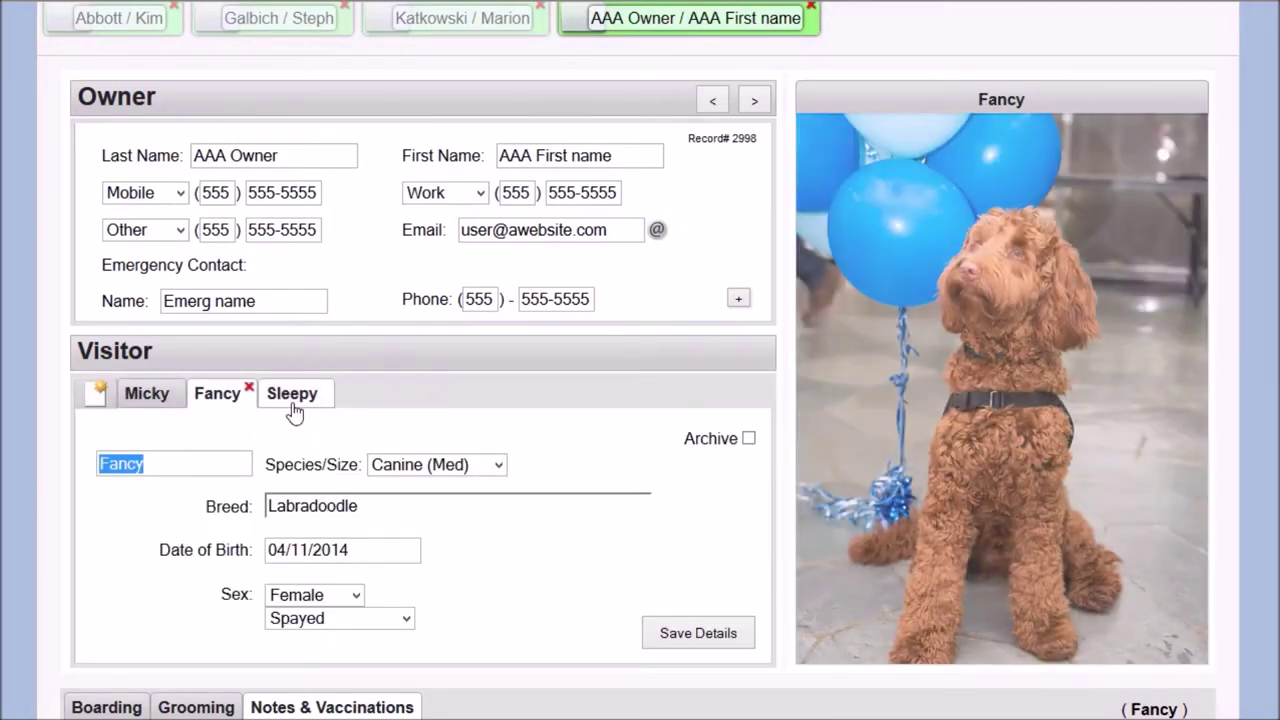
pyautogui.click(293, 401)
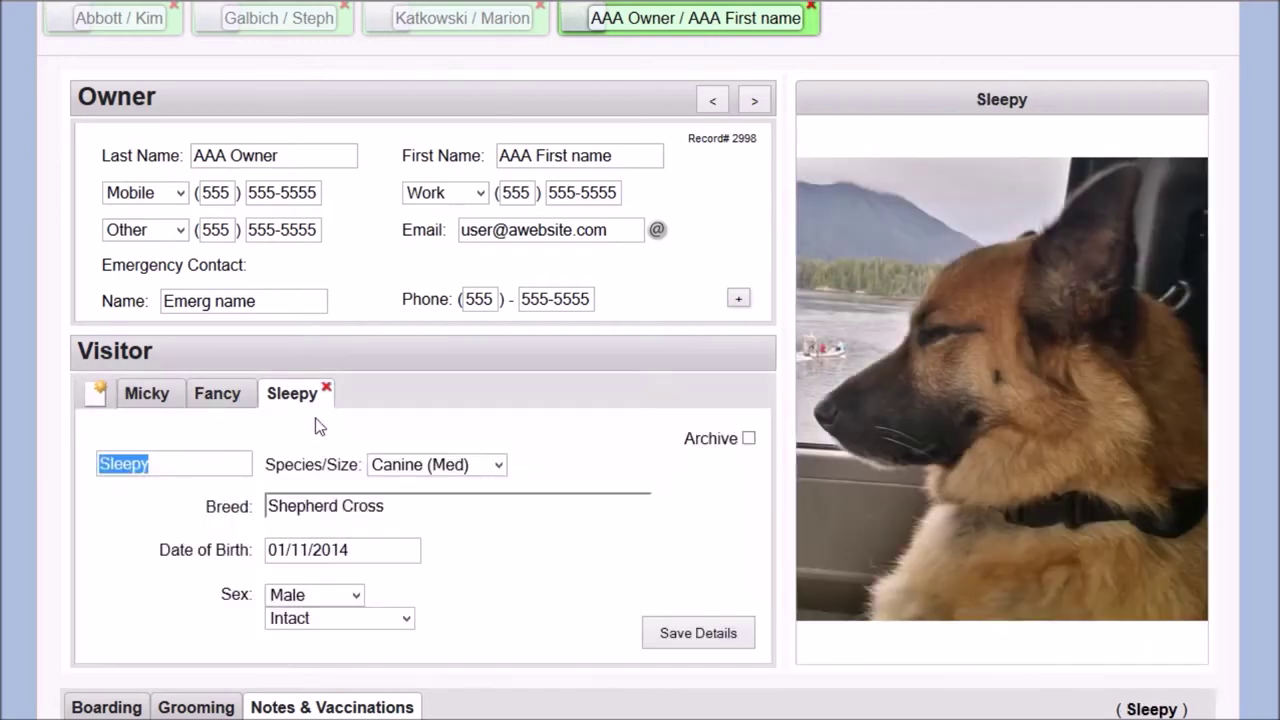
pyautogui.click(105, 405)
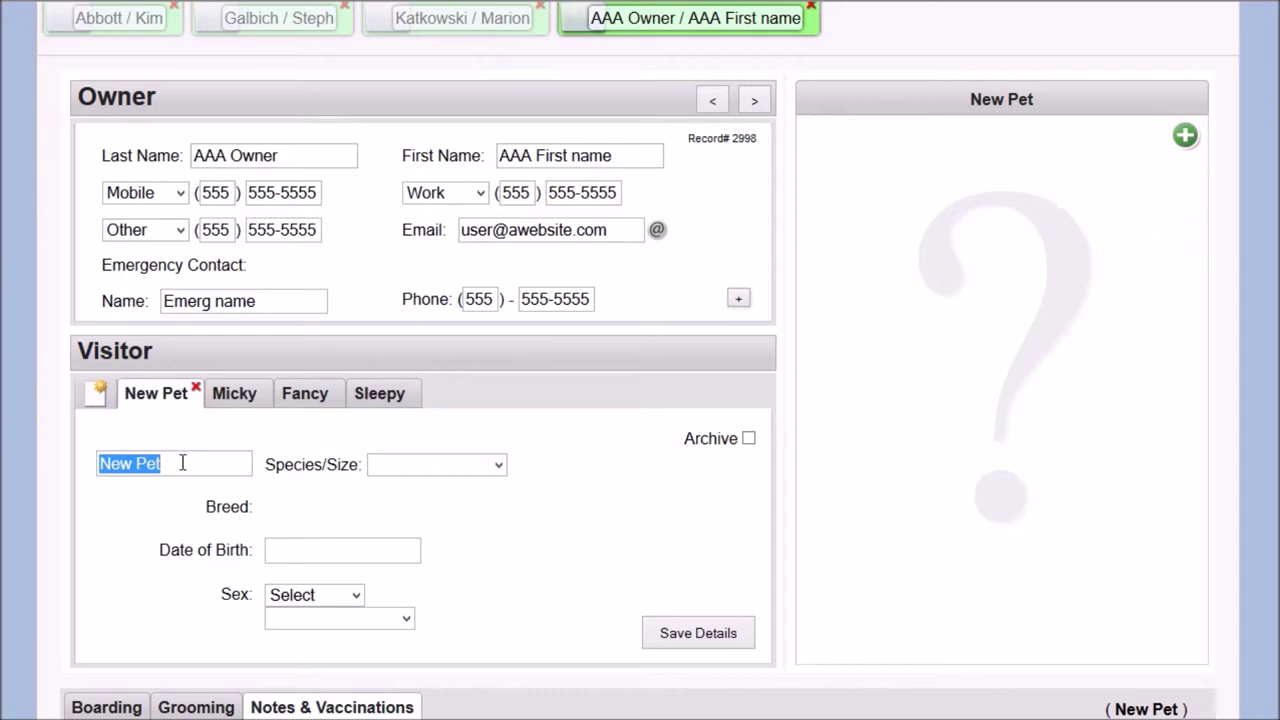
pyautogui.click(430, 465)
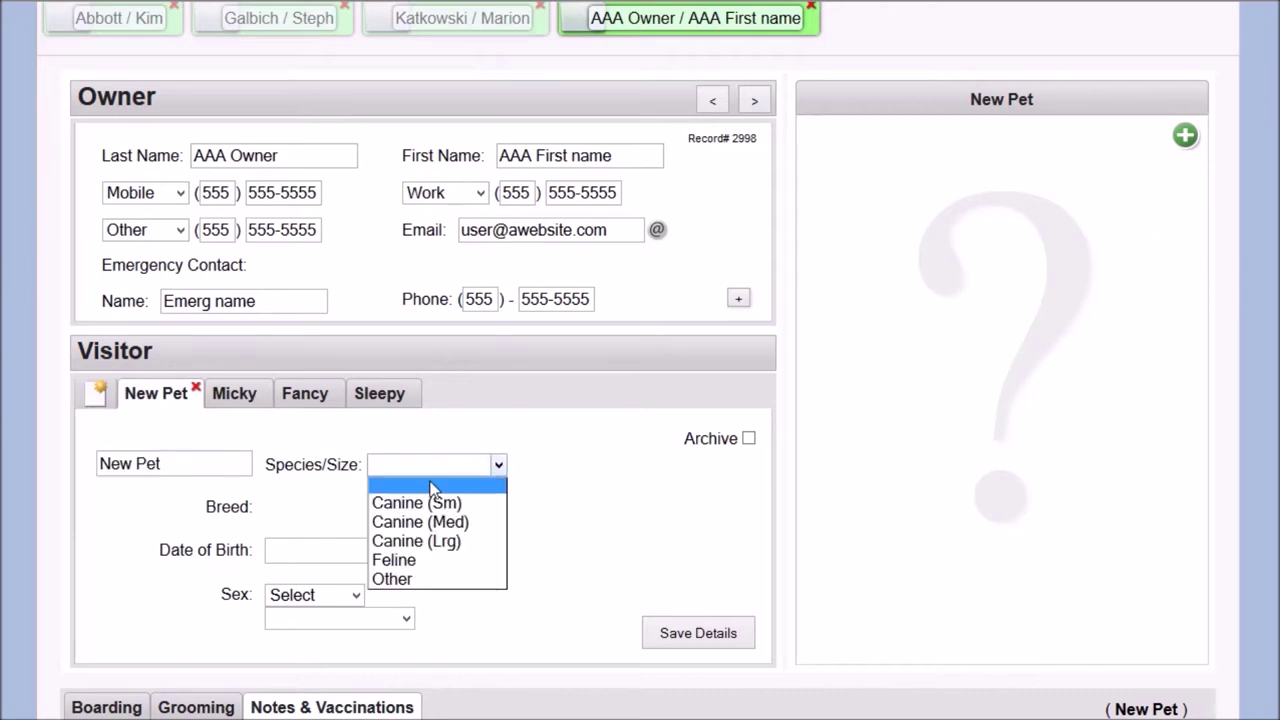
pyautogui.click(433, 500)
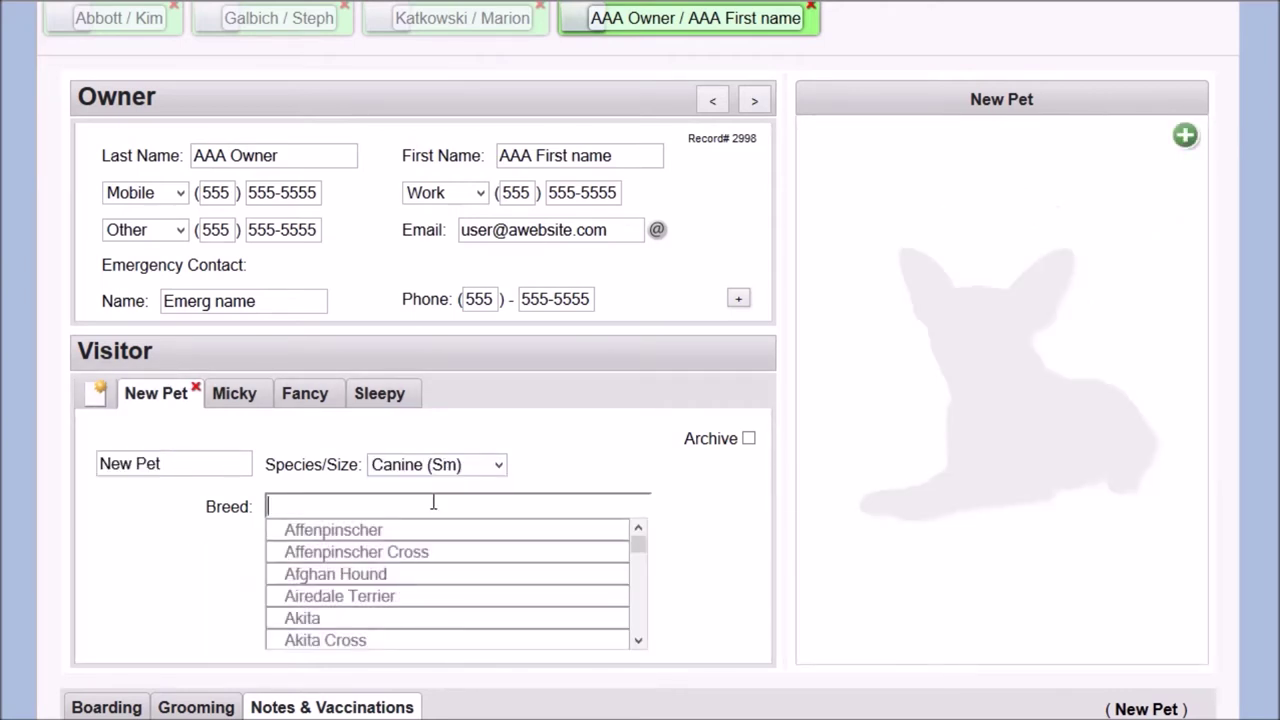
pyautogui.click(197, 389)
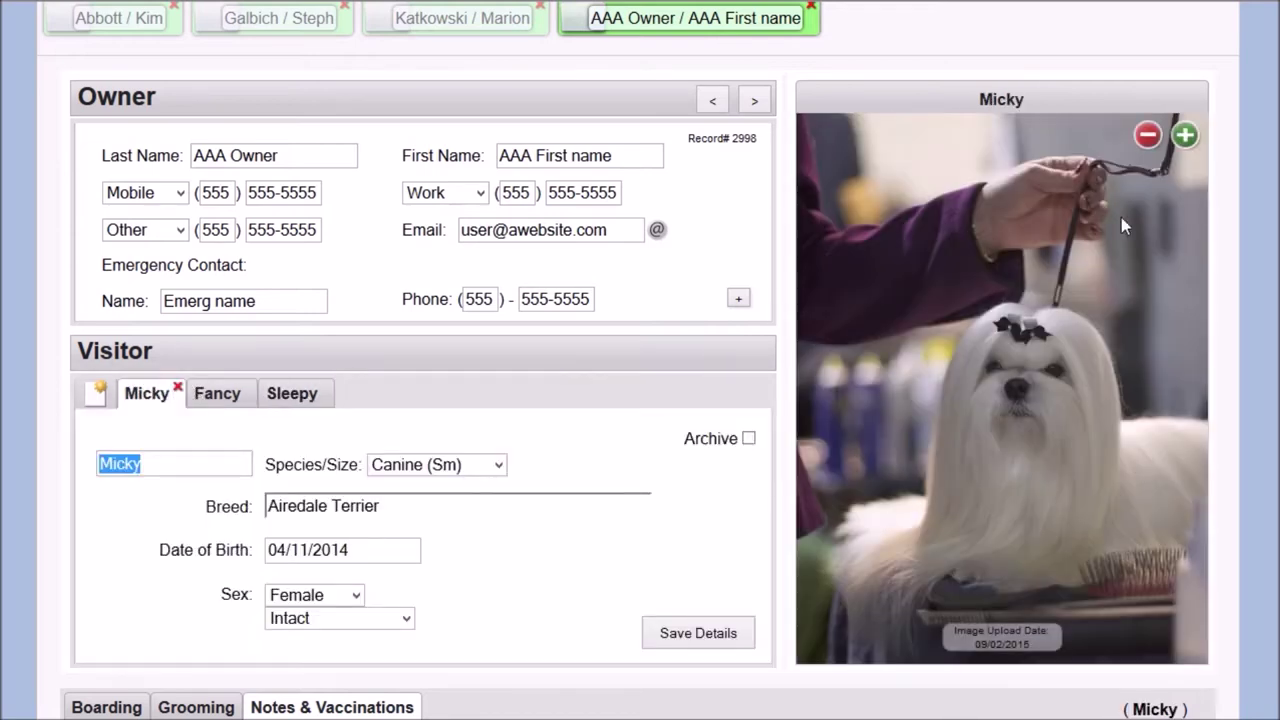
pyautogui.click(1147, 134)
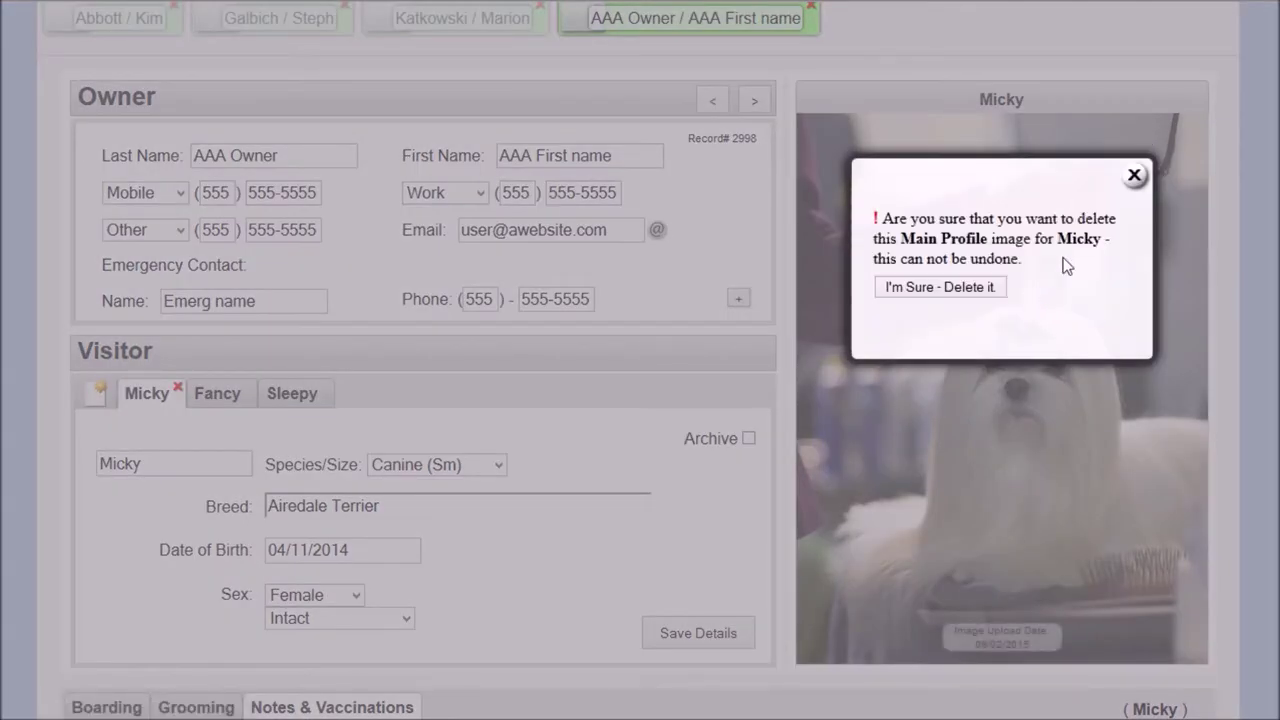
pyautogui.click(1134, 177)
pyautogui.click(1183, 134)
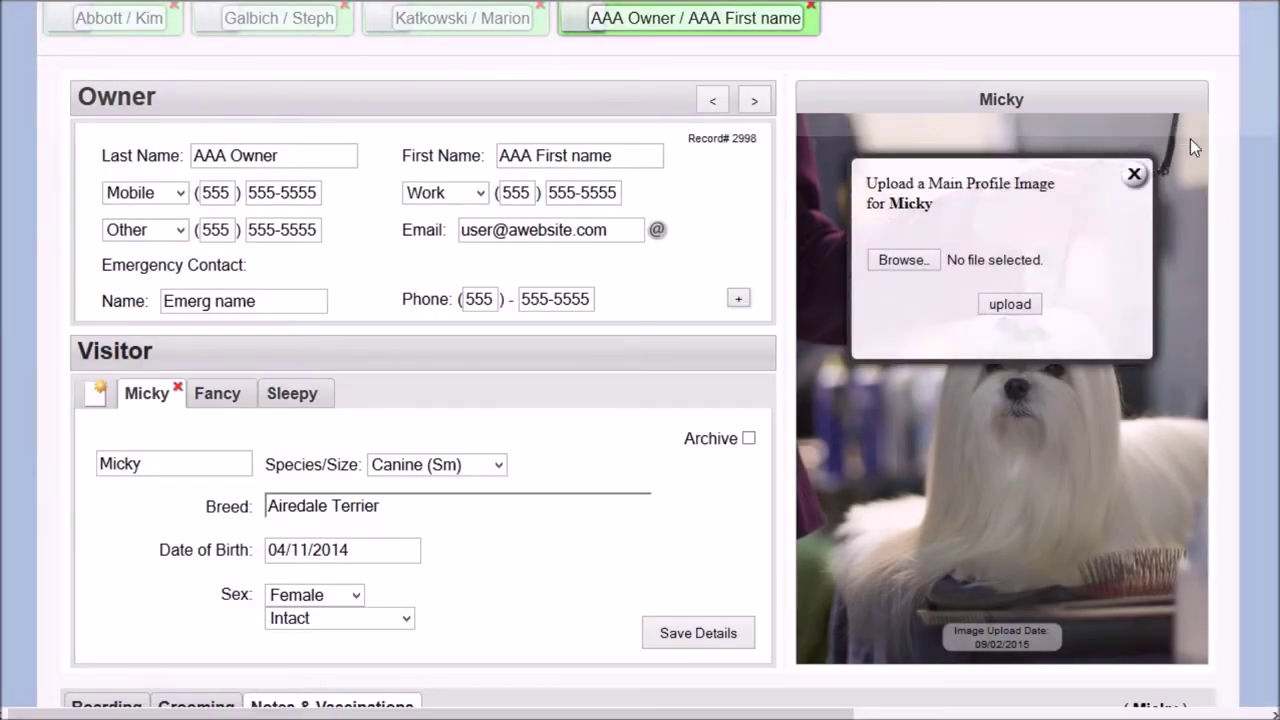
pyautogui.click(903, 259)
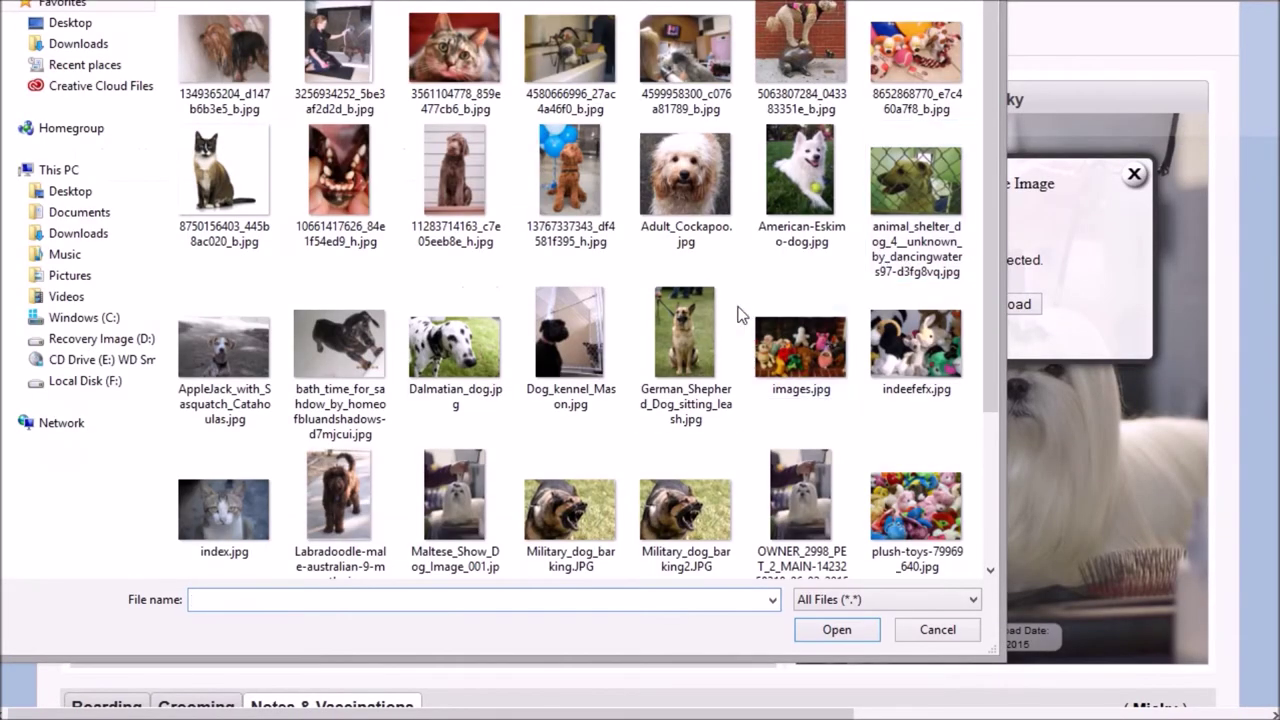
pyautogui.doubleClick(710, 342)
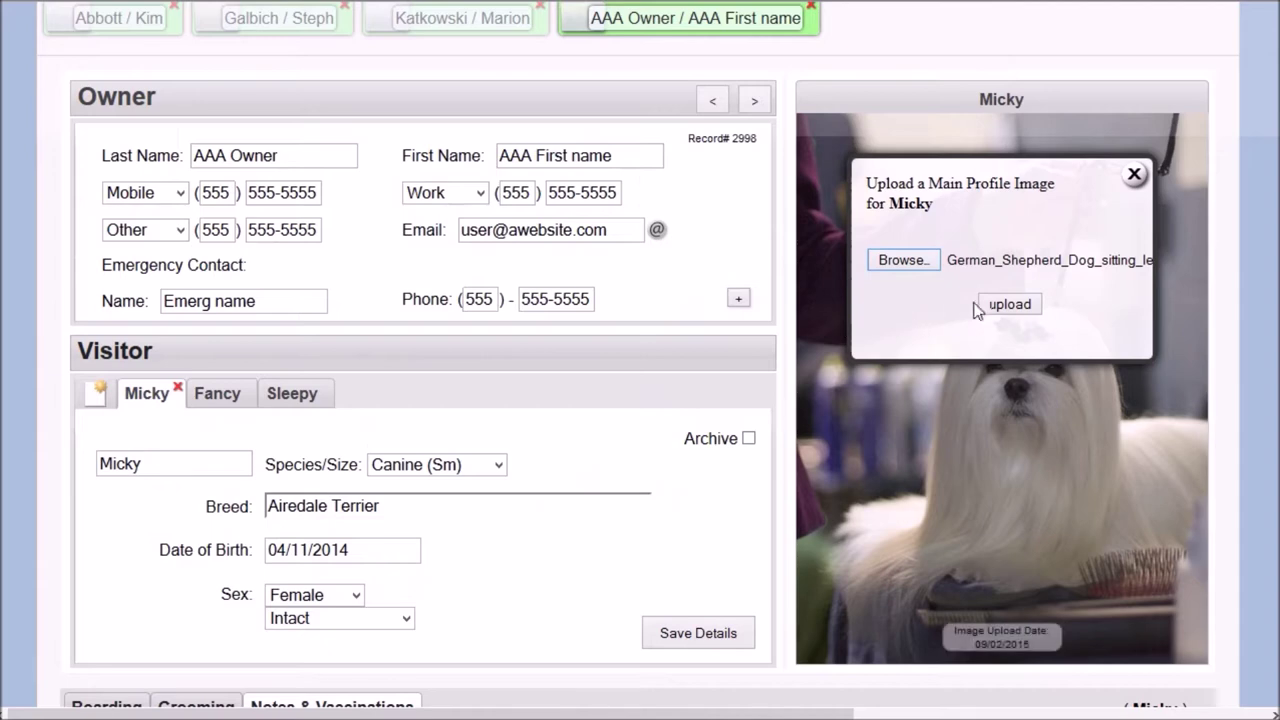
pyautogui.click(1004, 304)
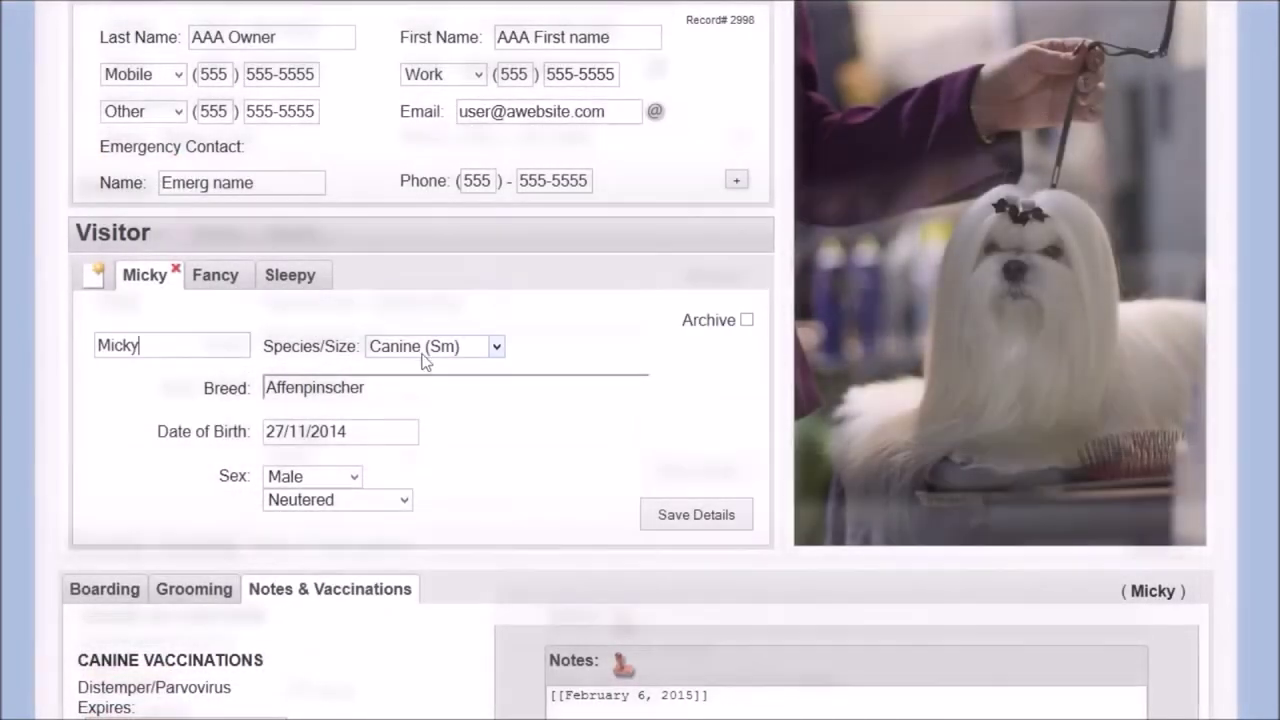
# Set Micky's species to Canine (Med) and the date of birth to 07/11/2014.
pyautogui.click(428, 350)
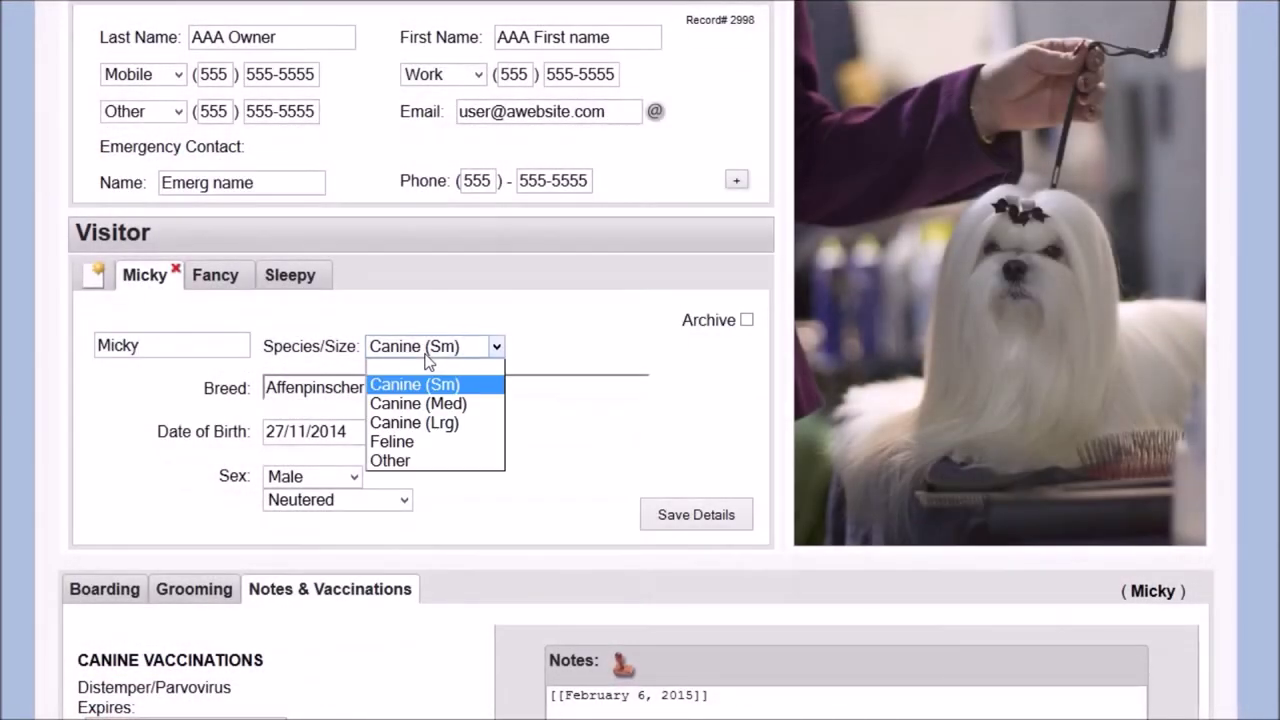
pyautogui.click(440, 403)
pyautogui.scroll(-2, 443, 409)
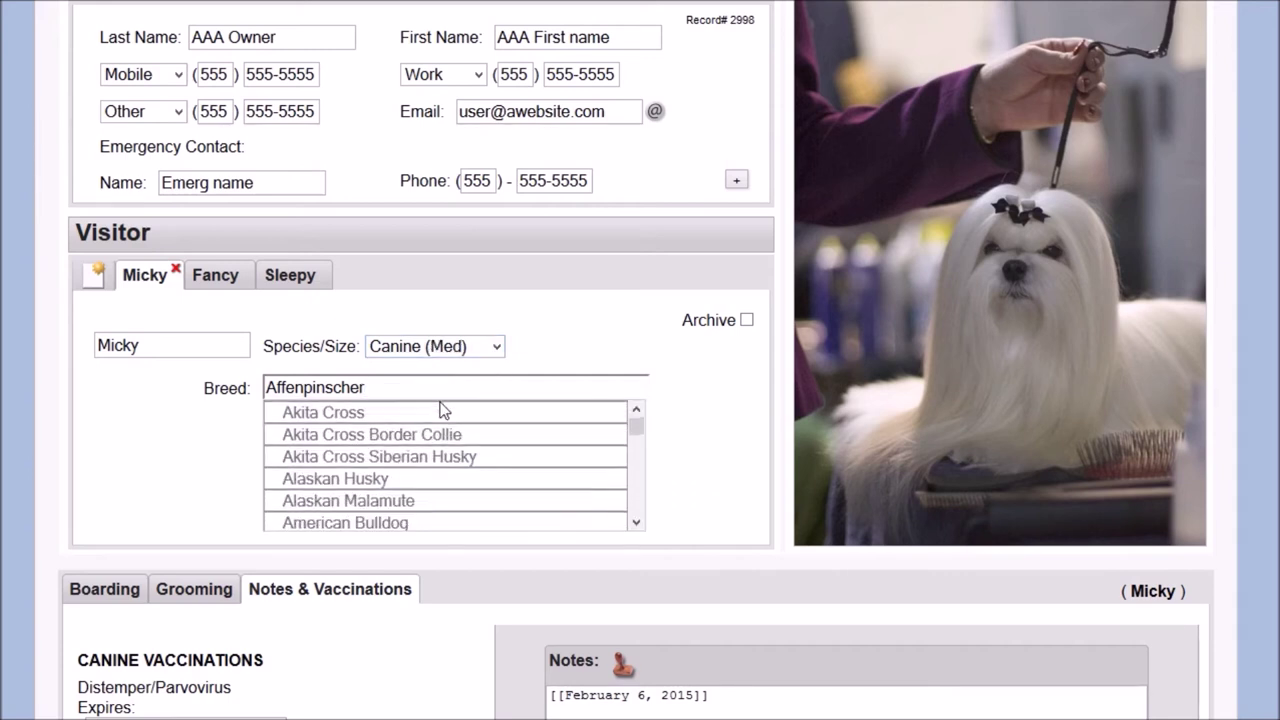
pyautogui.scroll(1, 443, 411)
pyautogui.scroll(2, 443, 409)
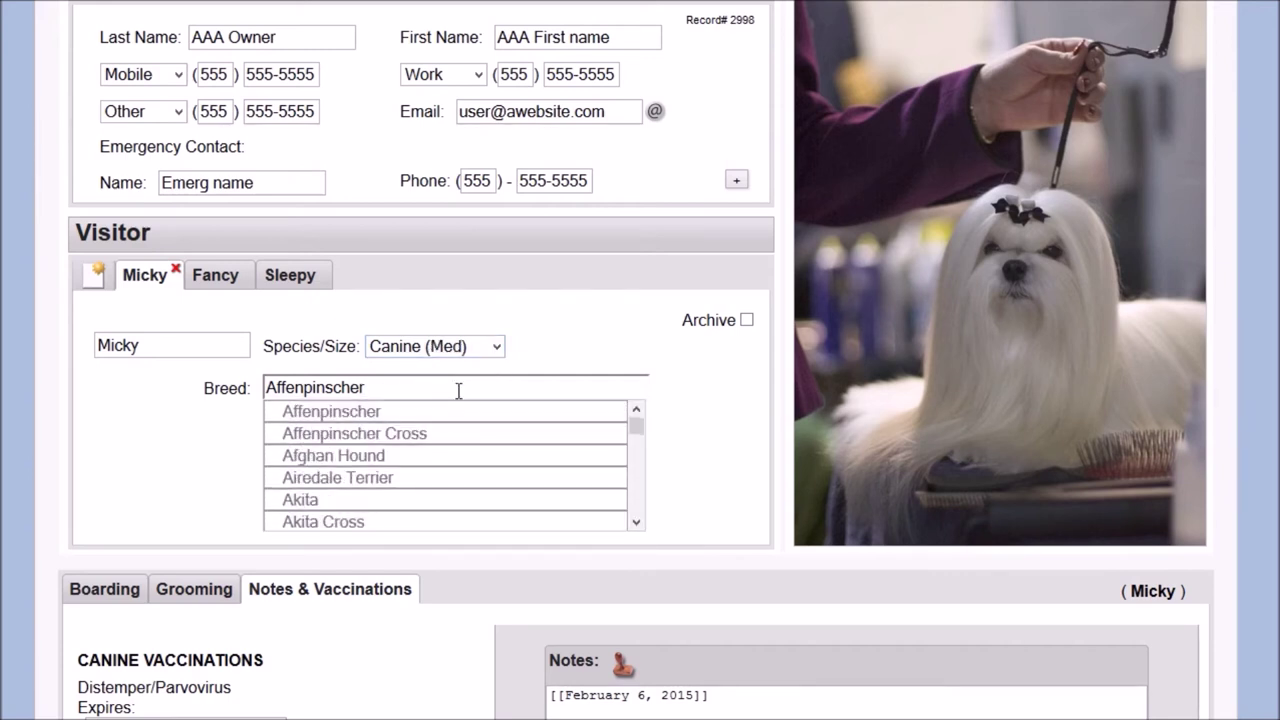
pyautogui.press('Tab')
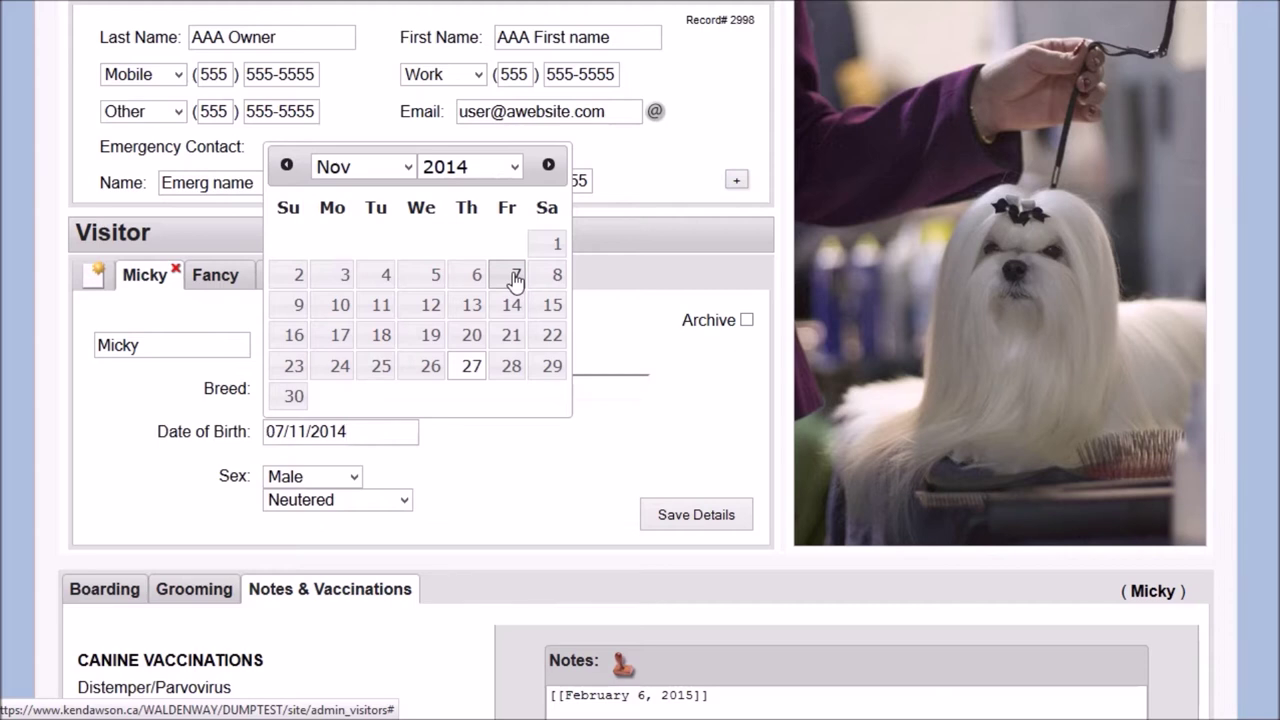
pyautogui.click(348, 477)
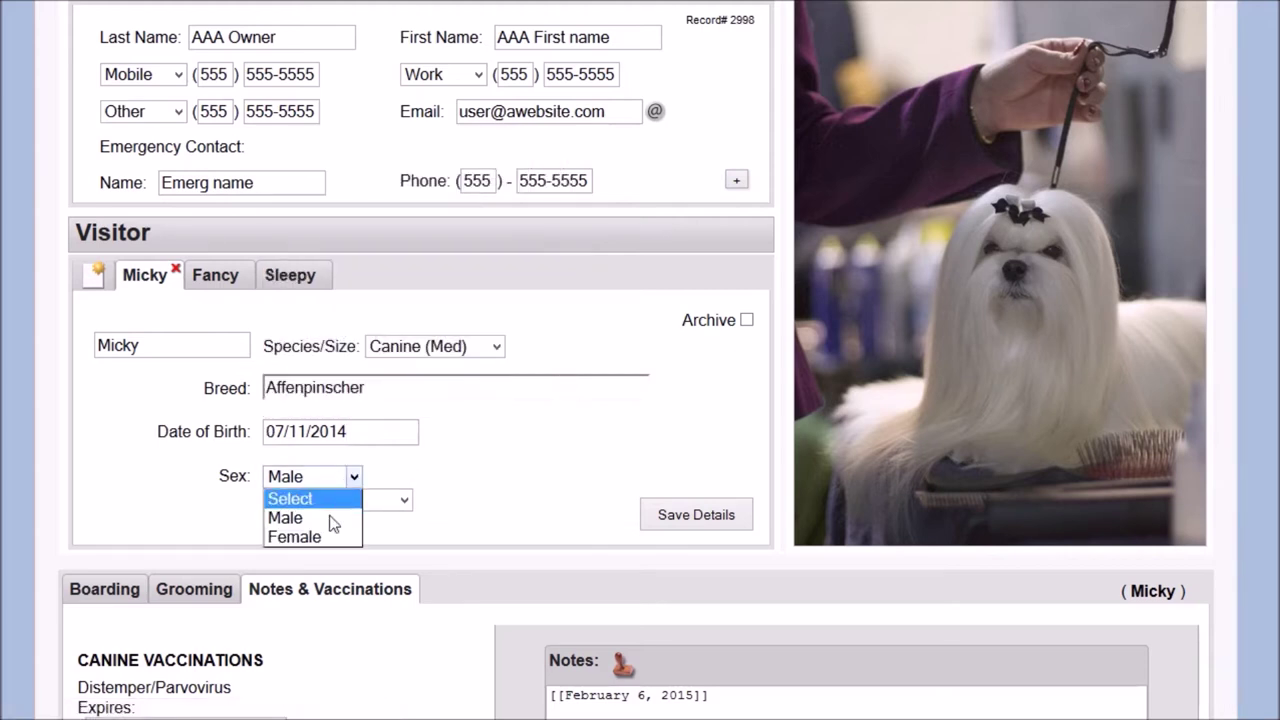
# Set Micky's sex to Female and status to Intact, and restore the species to Canine (Sm).
pyautogui.click(333, 518)
pyautogui.press('Down')
pyautogui.click(329, 502)
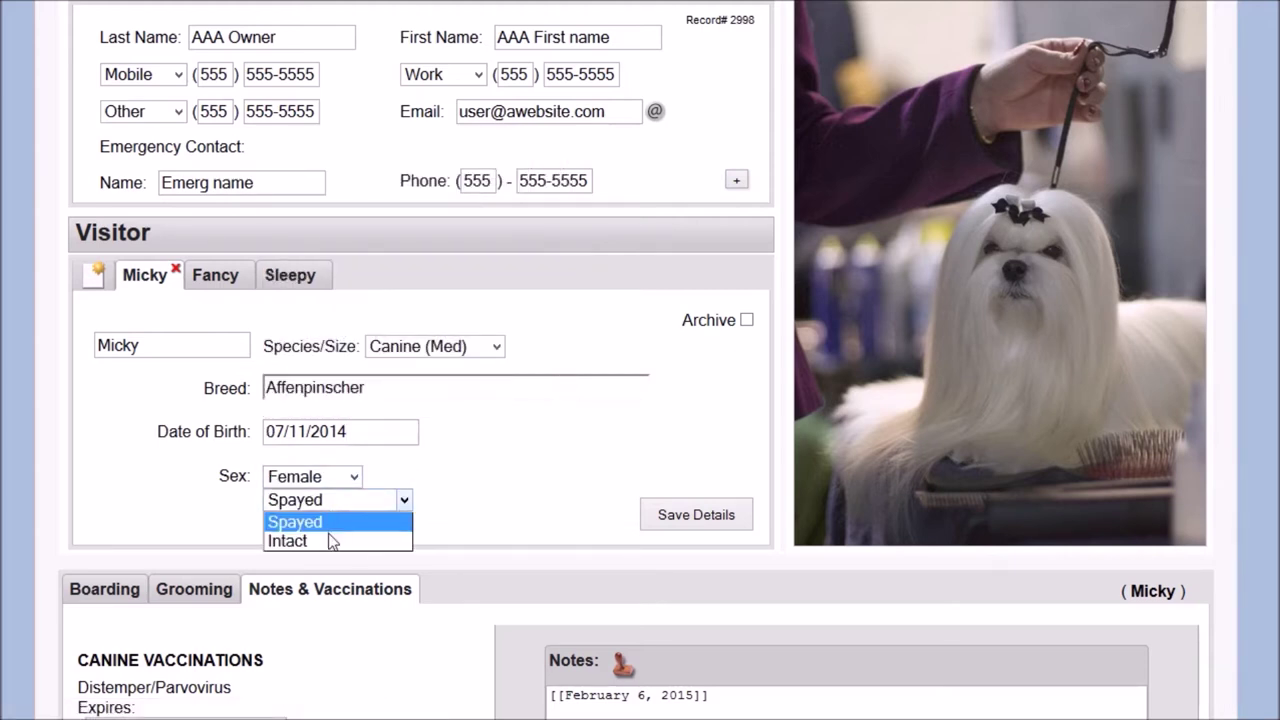
pyautogui.click(332, 541)
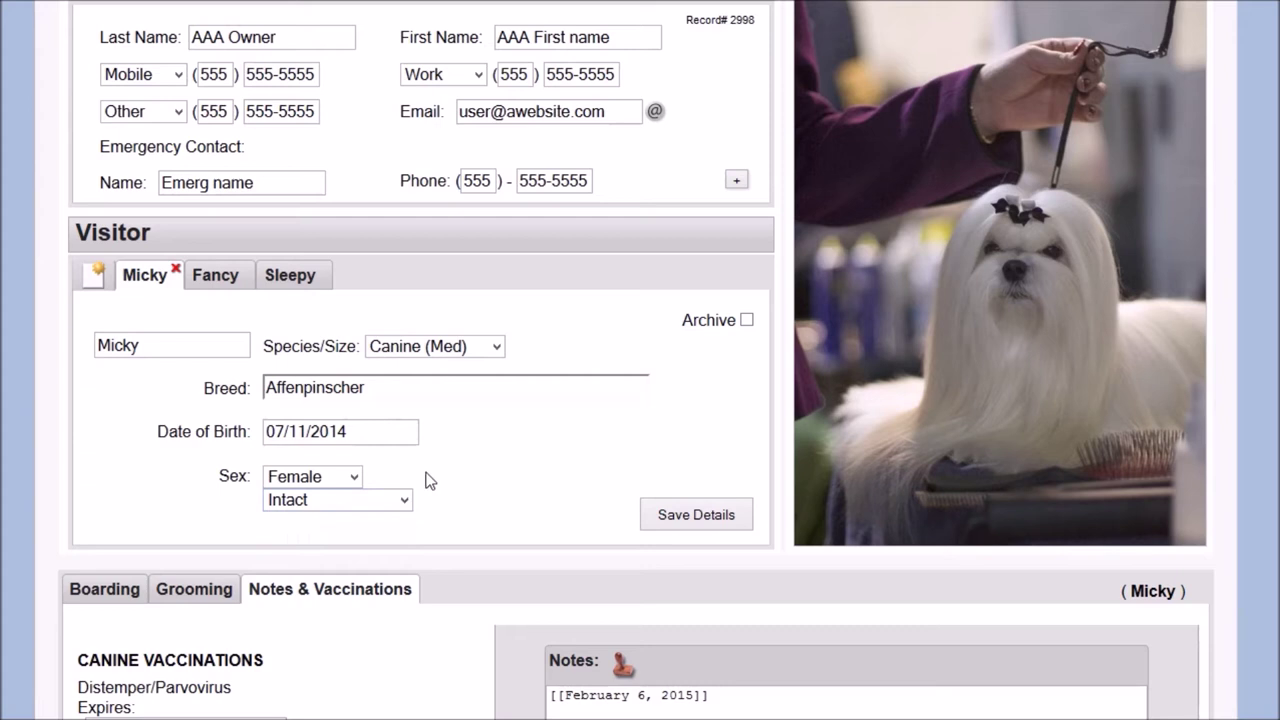
pyautogui.click(460, 348)
pyautogui.click(455, 382)
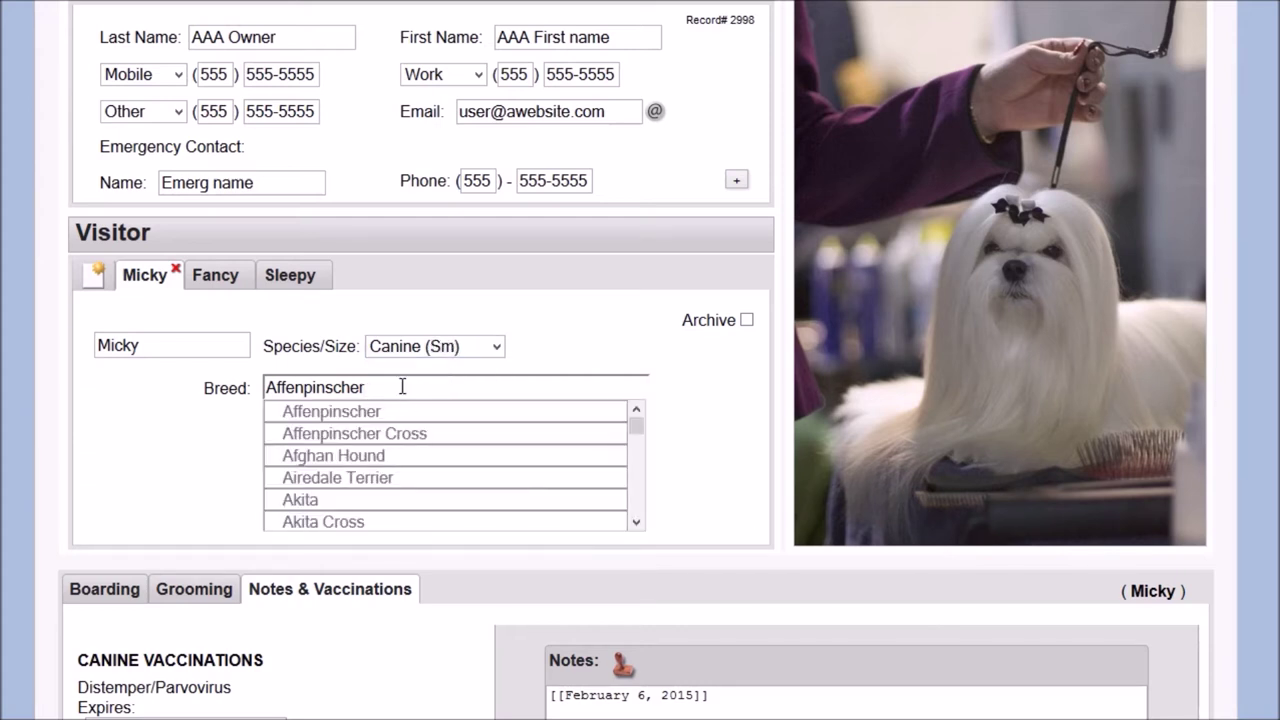
# Add an Affenpinscherr breed and rename it to Affenpinscher 2.
pyautogui.write('r')
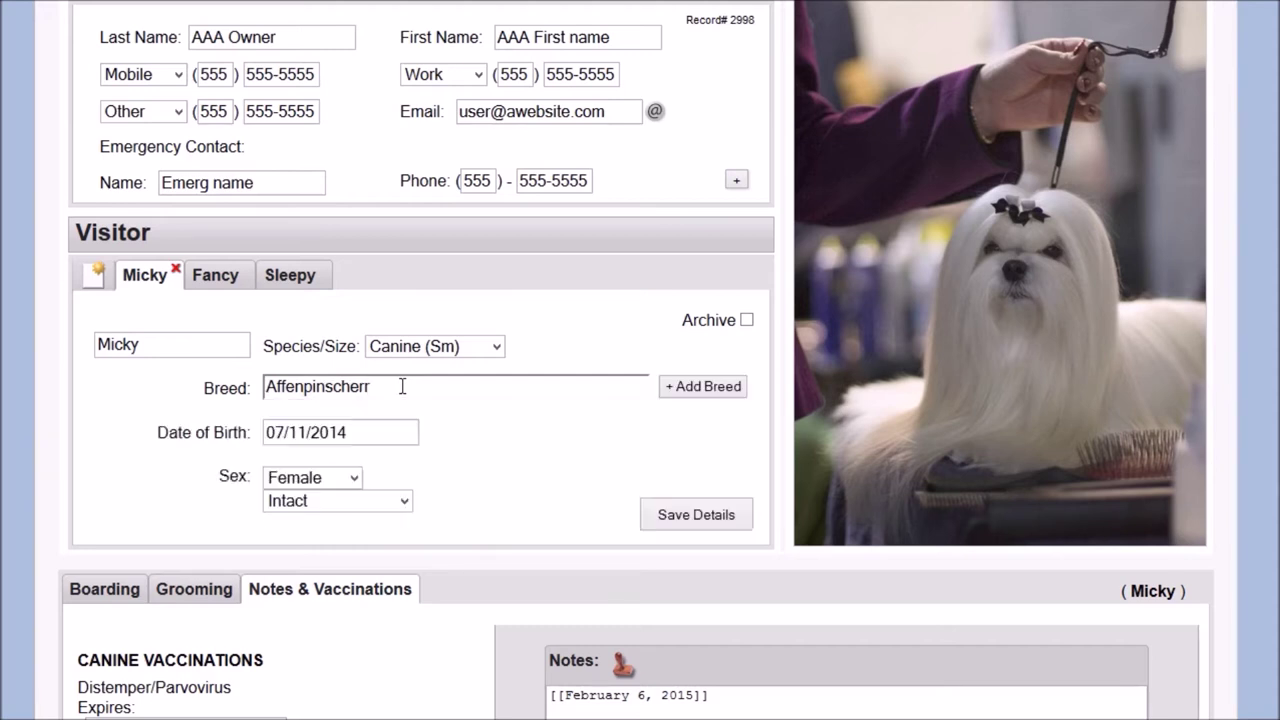
pyautogui.click(704, 392)
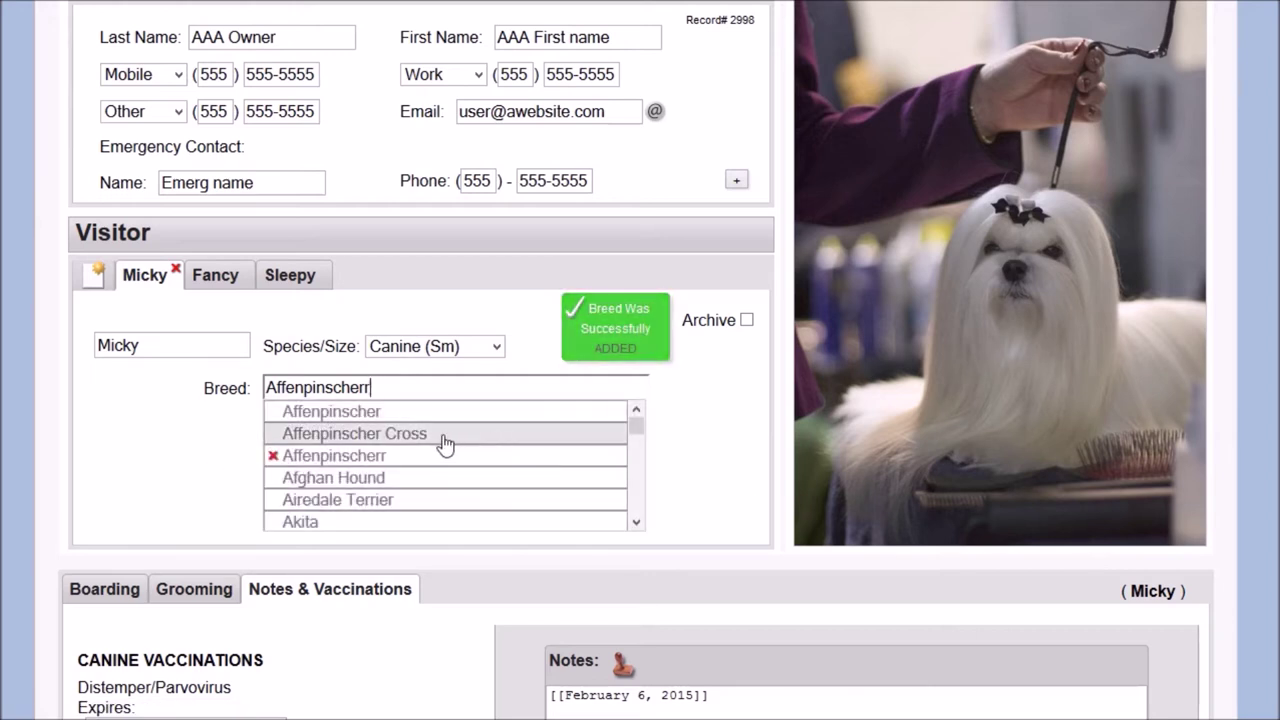
pyautogui.click(395, 457)
pyautogui.click(395, 457)
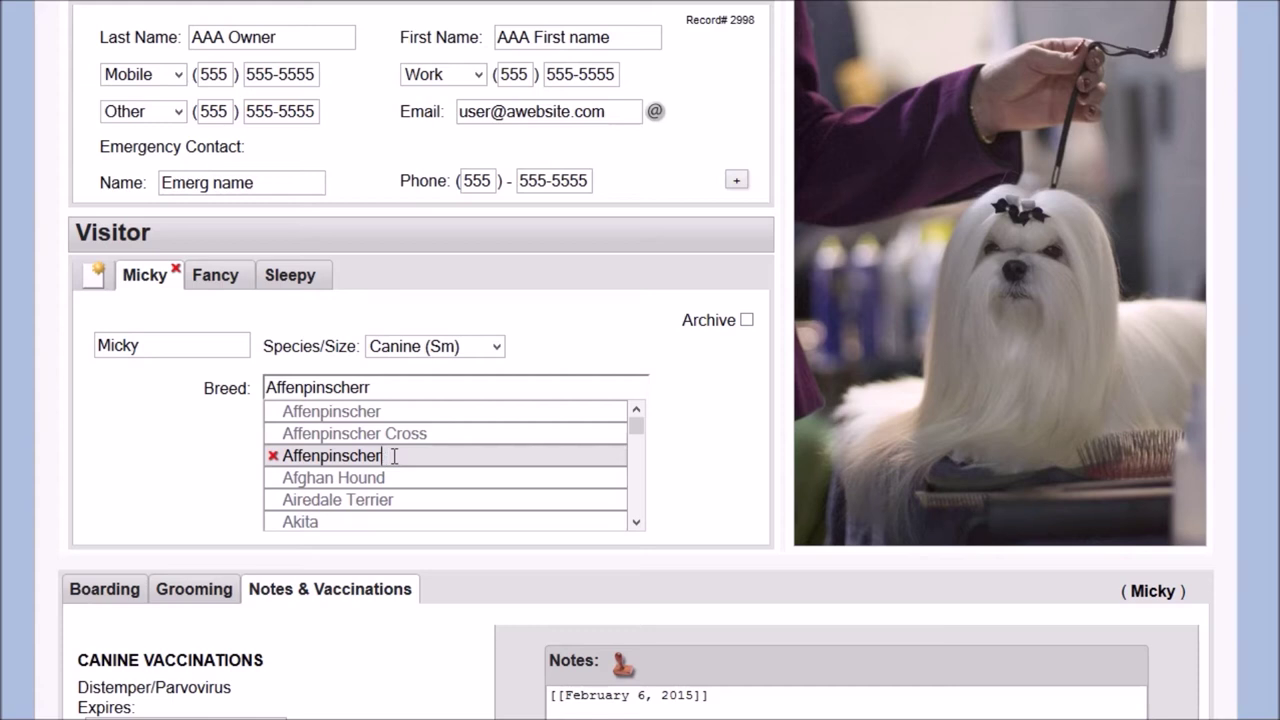
pyautogui.write('2')
pyautogui.press('Return')
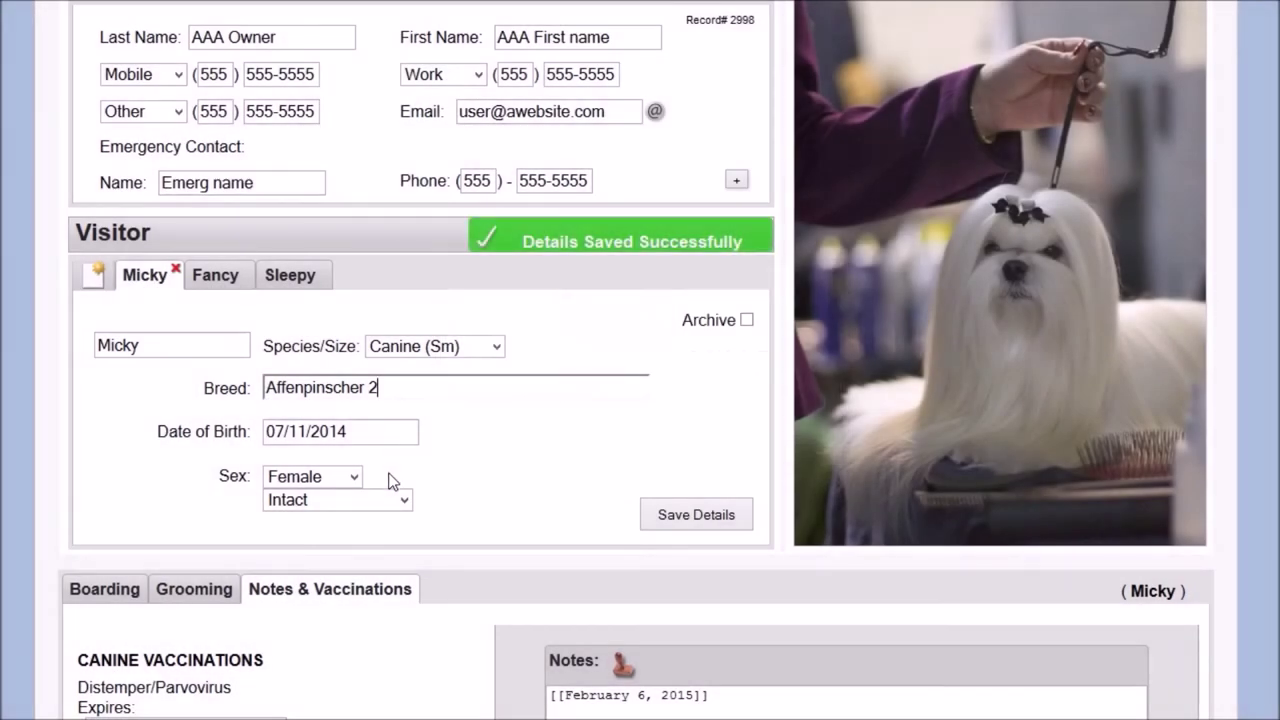
# Save Micky with breed Affenpinscher and delete the Affenpinscher 2 breed.
pyautogui.click(480, 385)
pyautogui.click(388, 413)
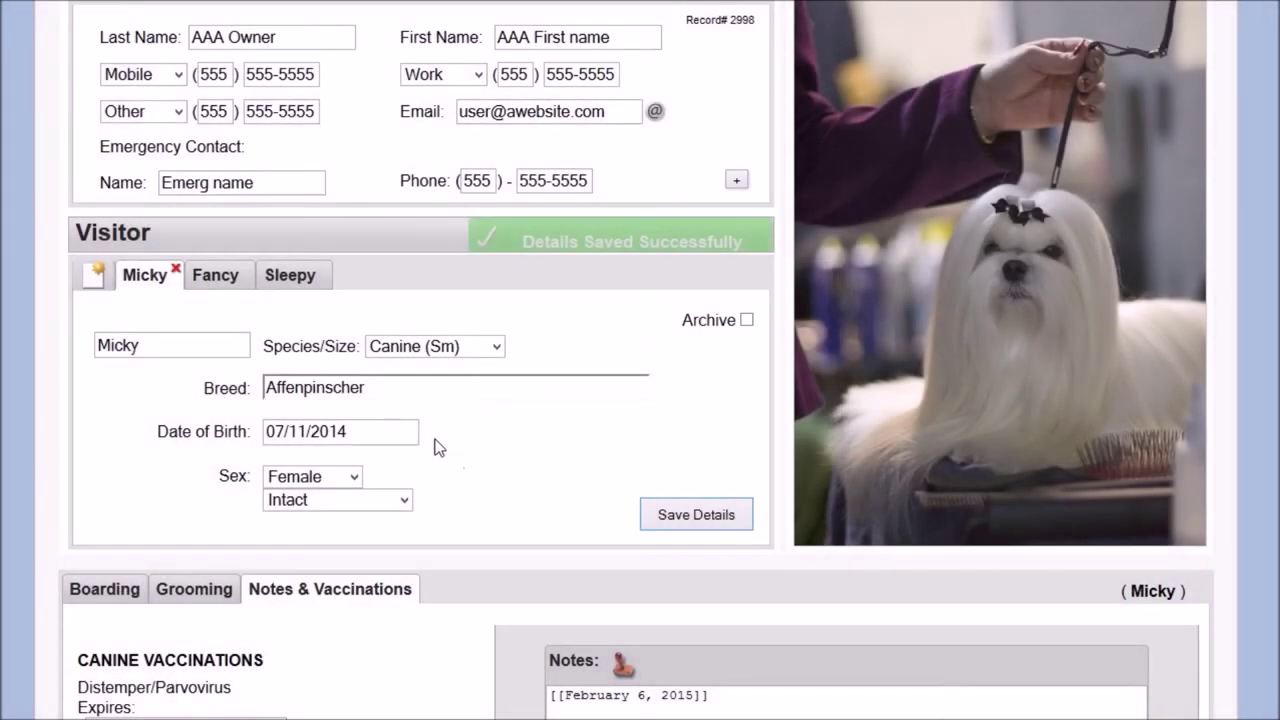
pyautogui.click(399, 385)
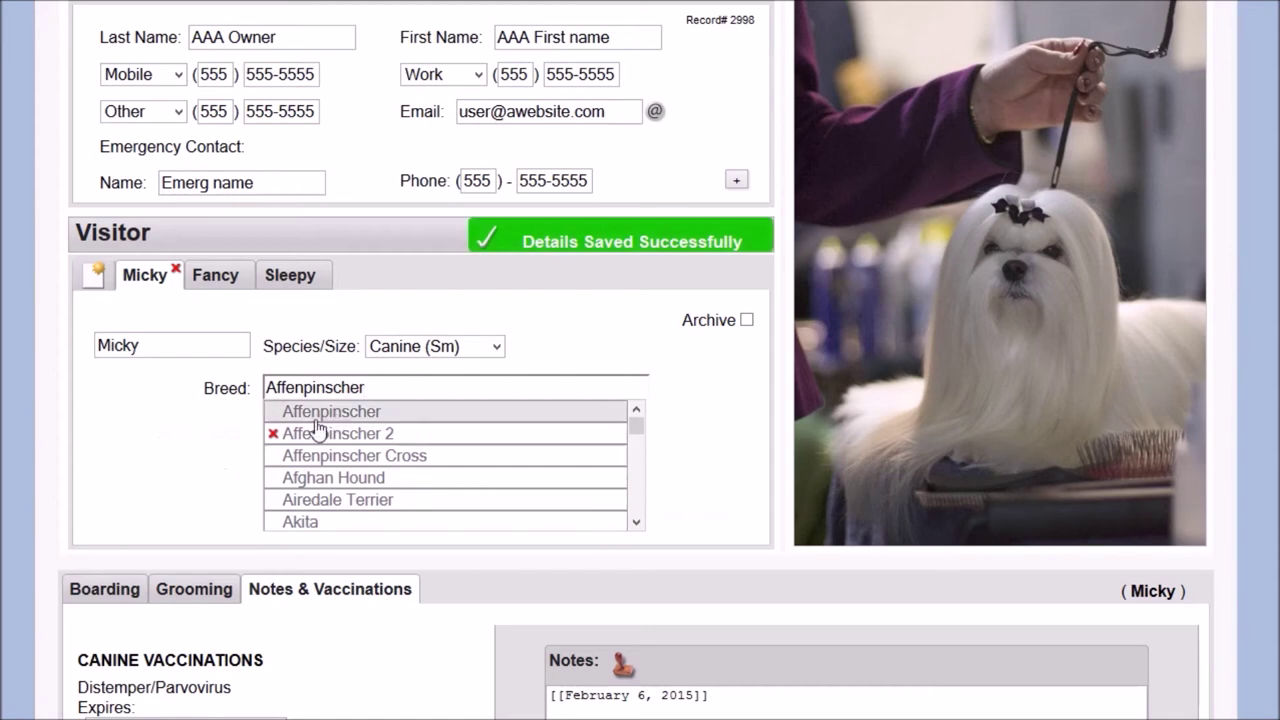
pyautogui.click(273, 433)
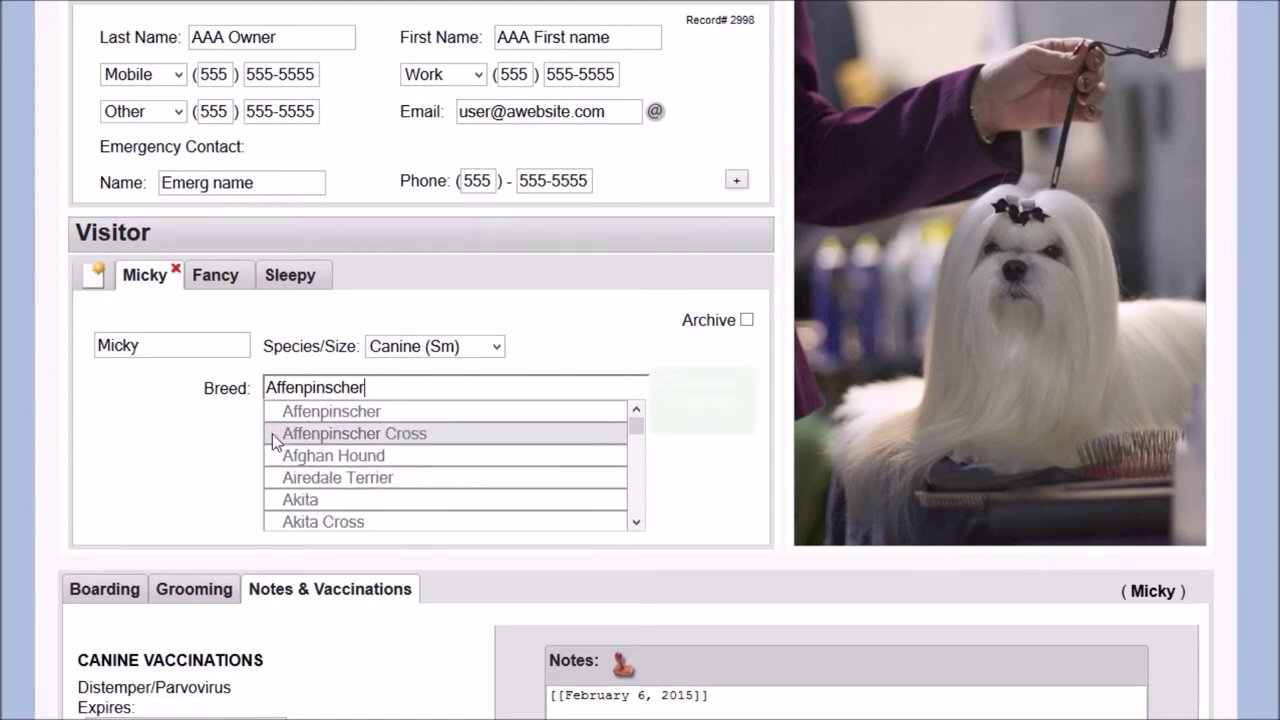
pyautogui.click(150, 453)
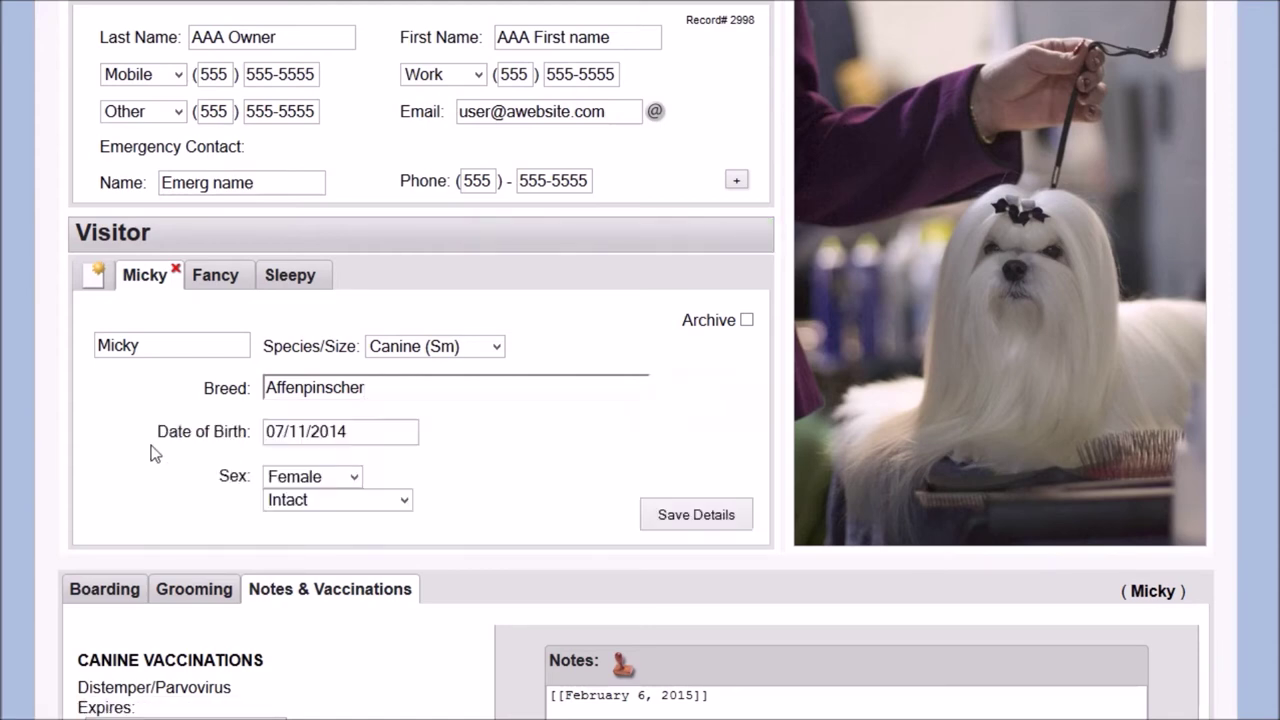
# Archive Micky and Fancy, then reopen Micky's record.
pyautogui.click(745, 333)
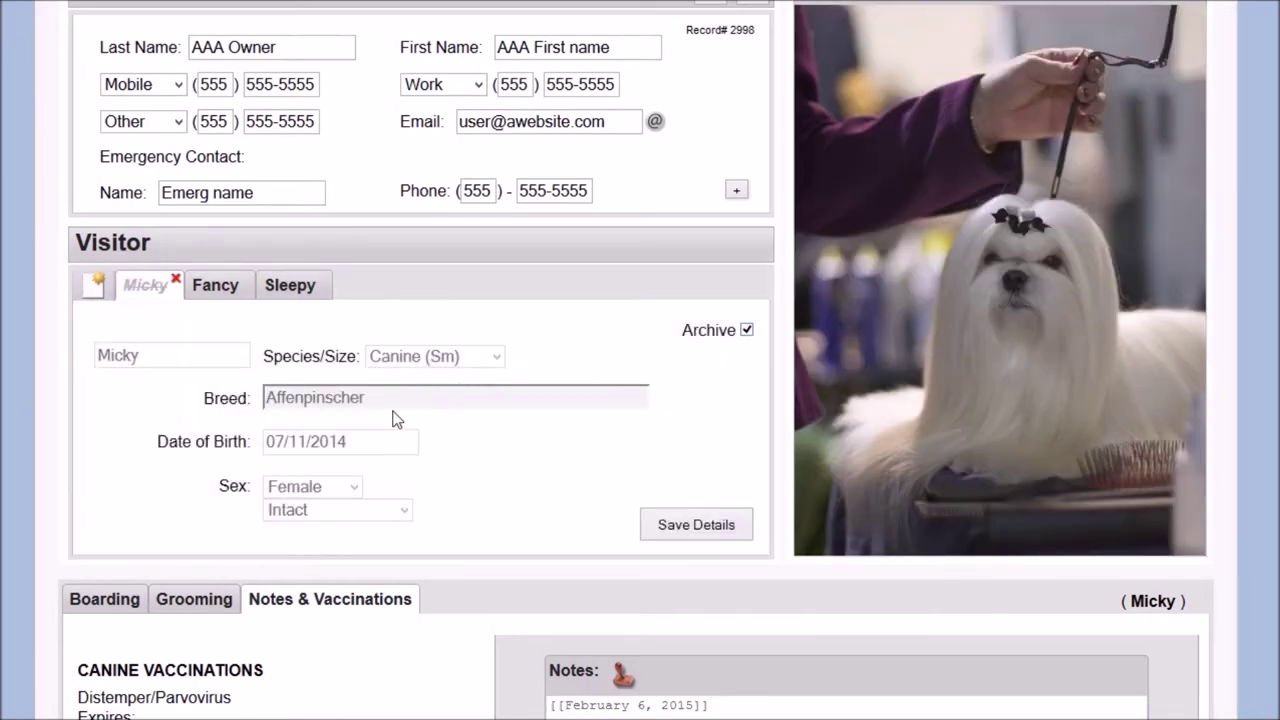
pyautogui.click(220, 288)
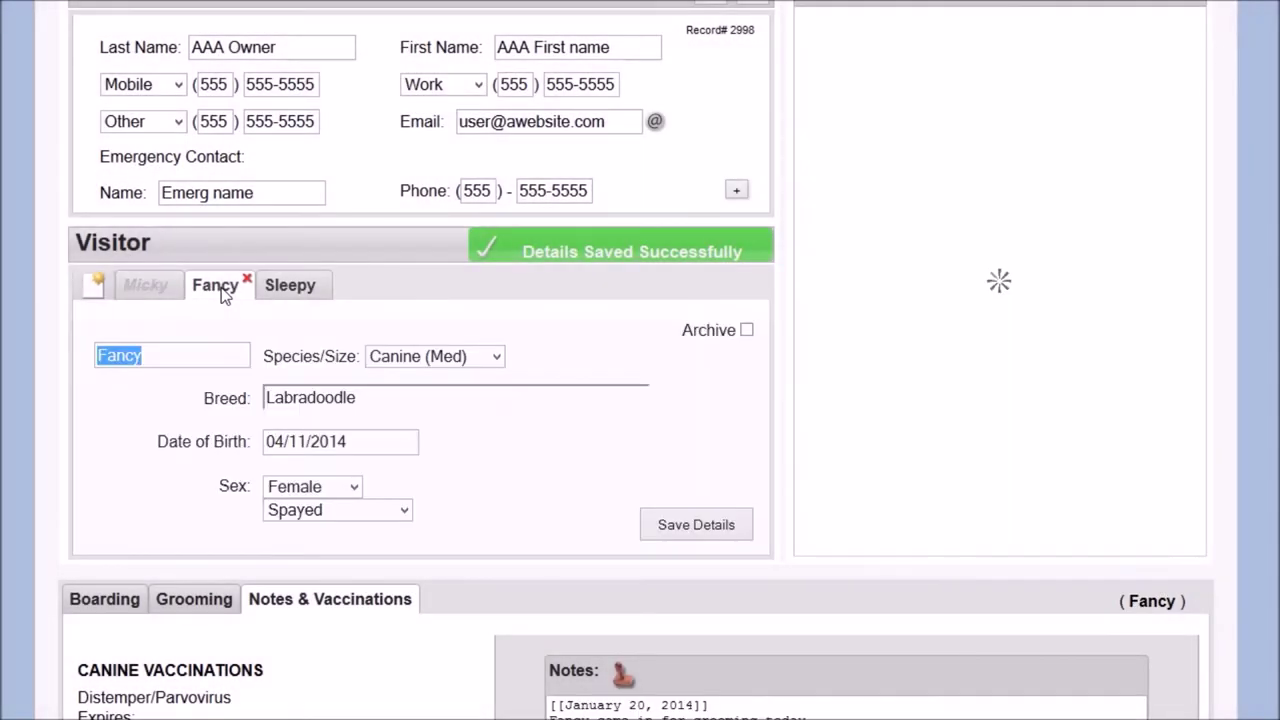
pyautogui.click(204, 364)
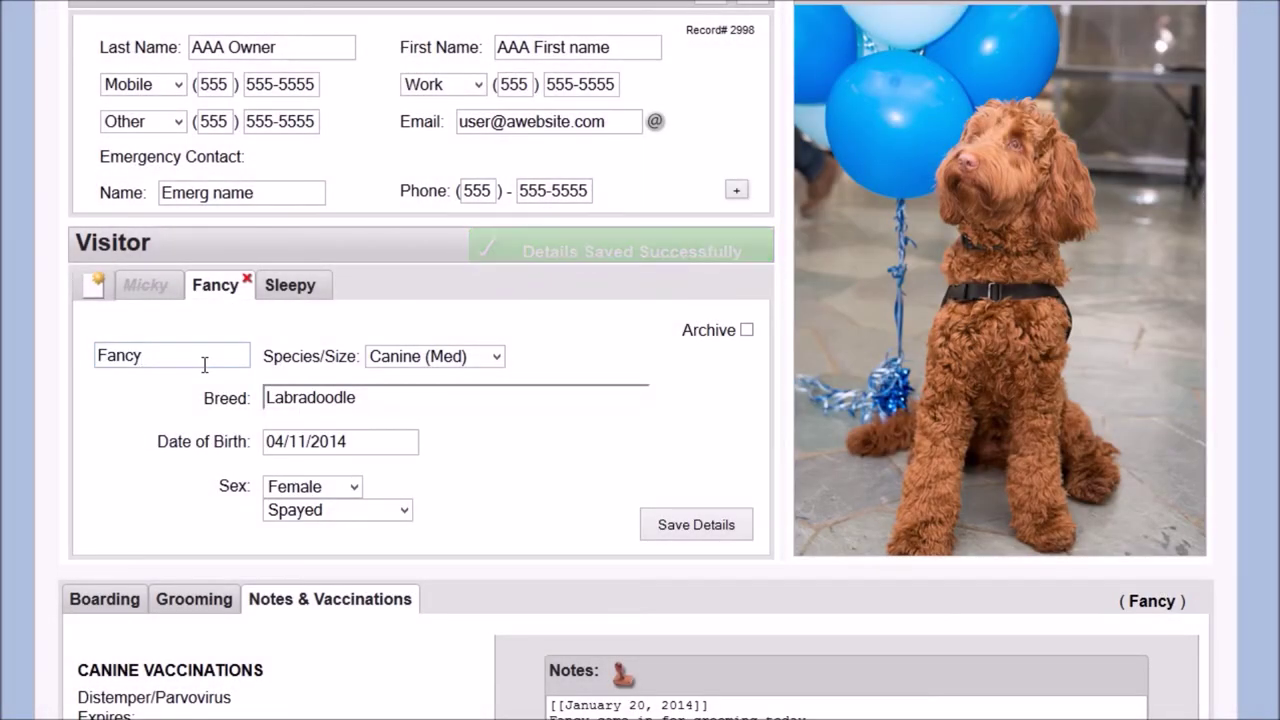
pyautogui.click(745, 331)
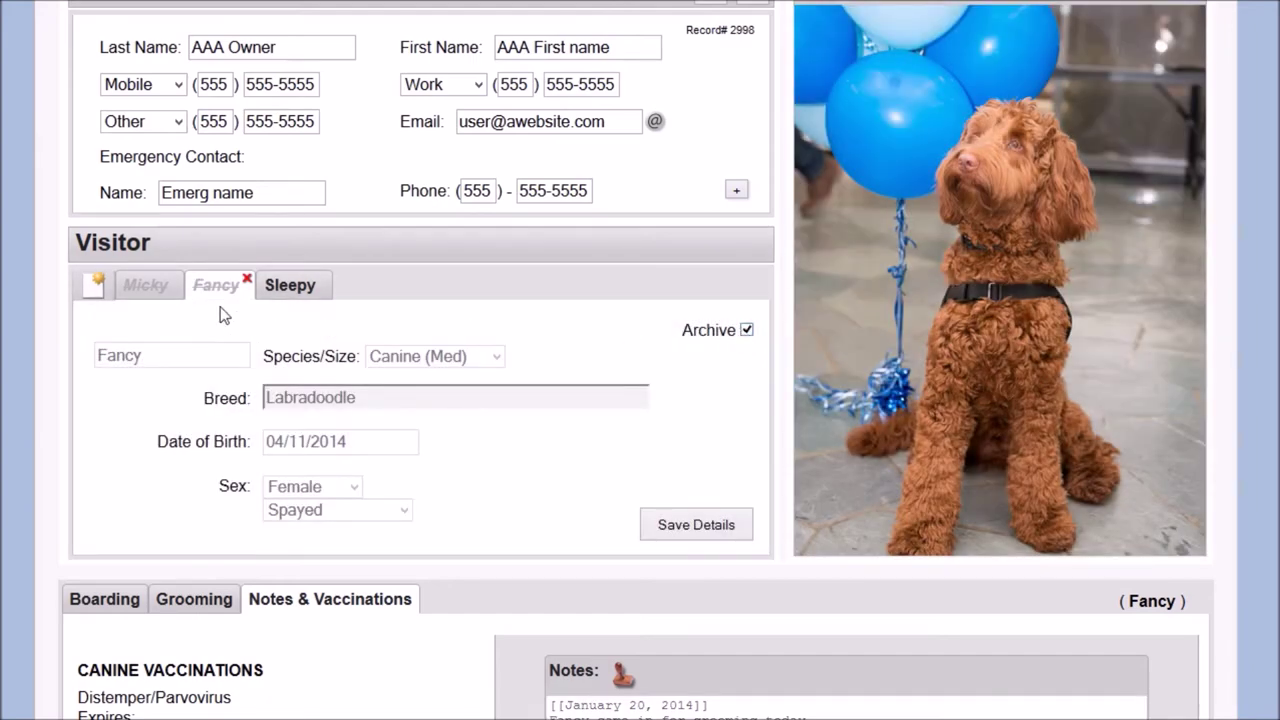
pyautogui.click(157, 290)
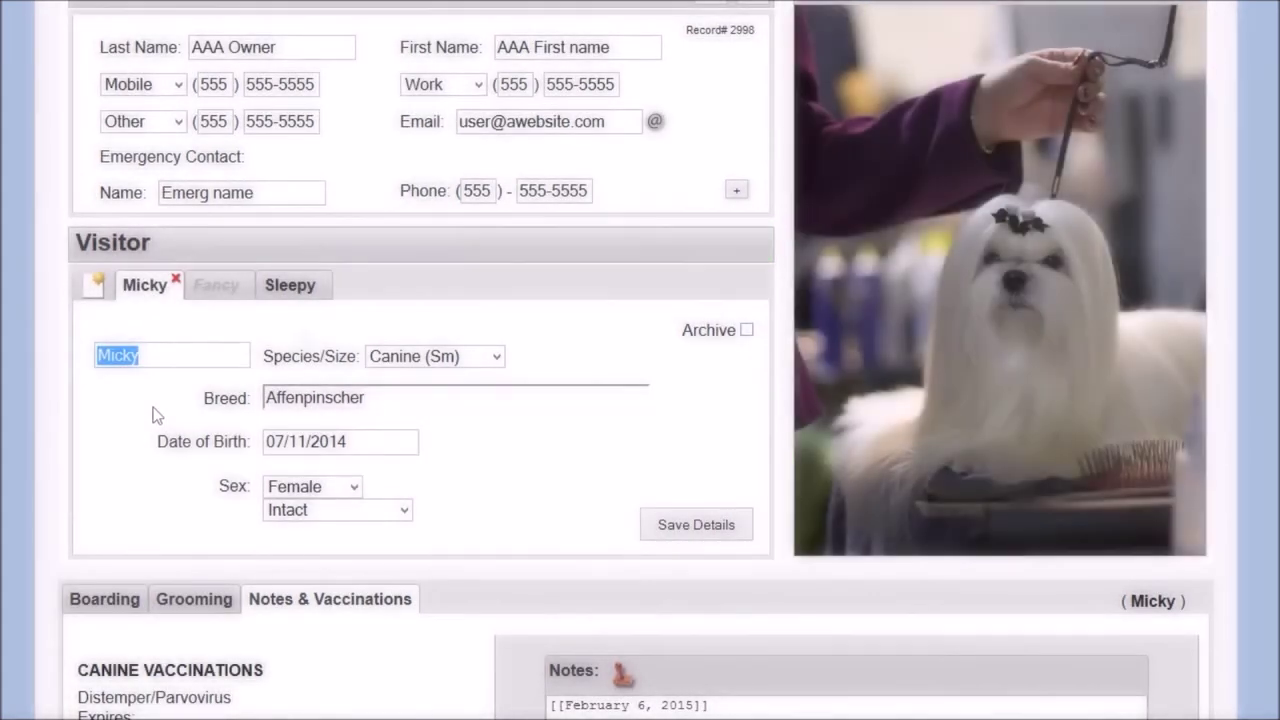
pyautogui.scroll(-3, 155, 415)
# Override Micky's expired Rabies date and set the Bordetella expiry to 17/02/2015.
pyautogui.scroll(-5, 155, 415)
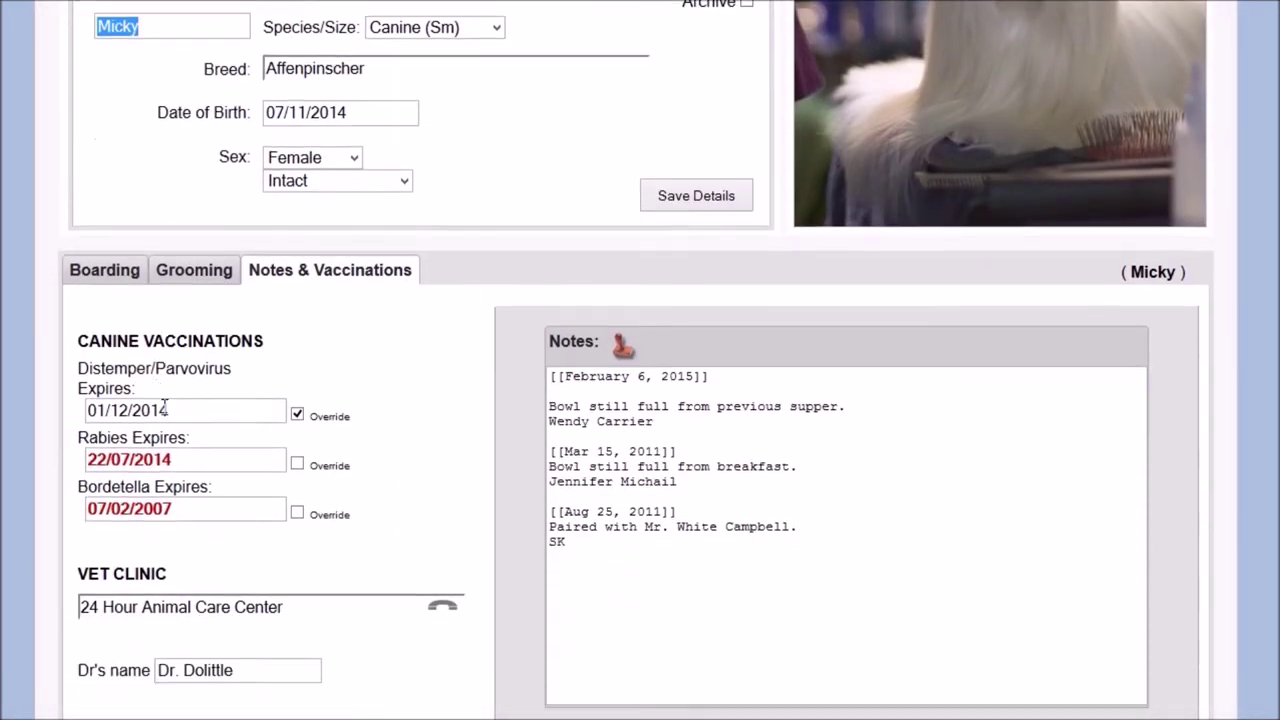
pyautogui.scroll(-1, 449, 355)
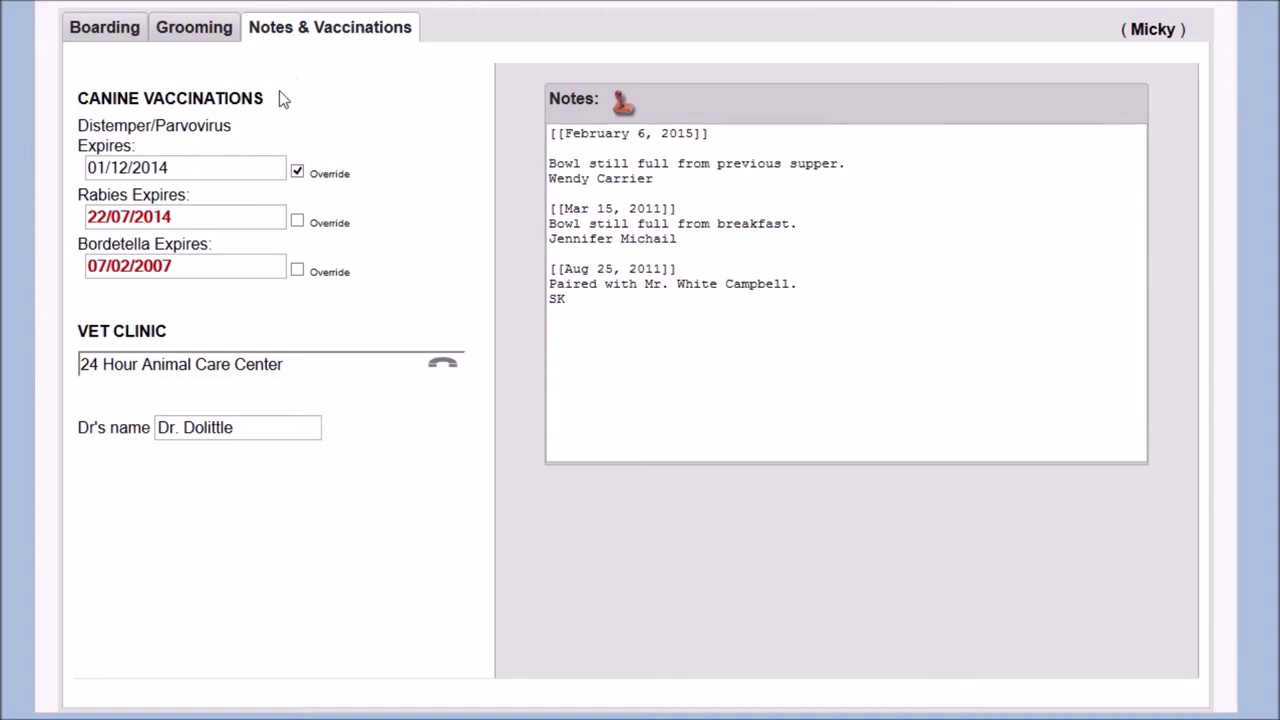
pyautogui.click(228, 164)
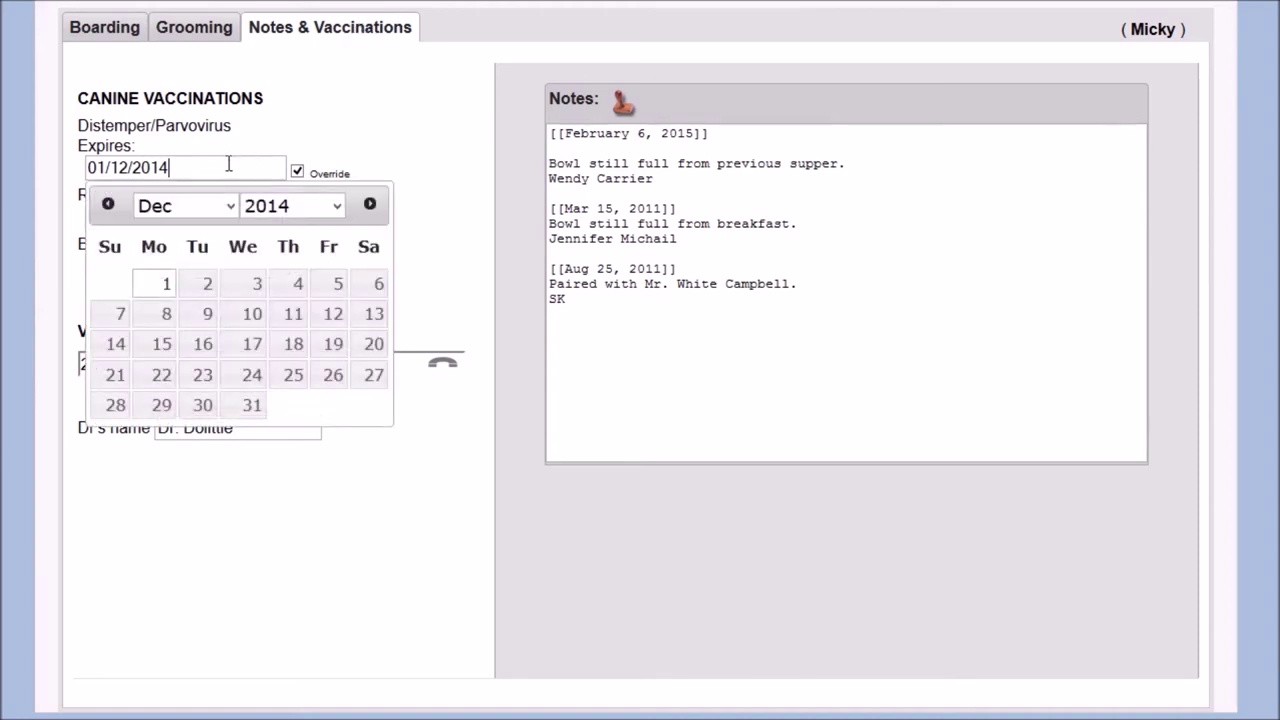
pyautogui.click(323, 147)
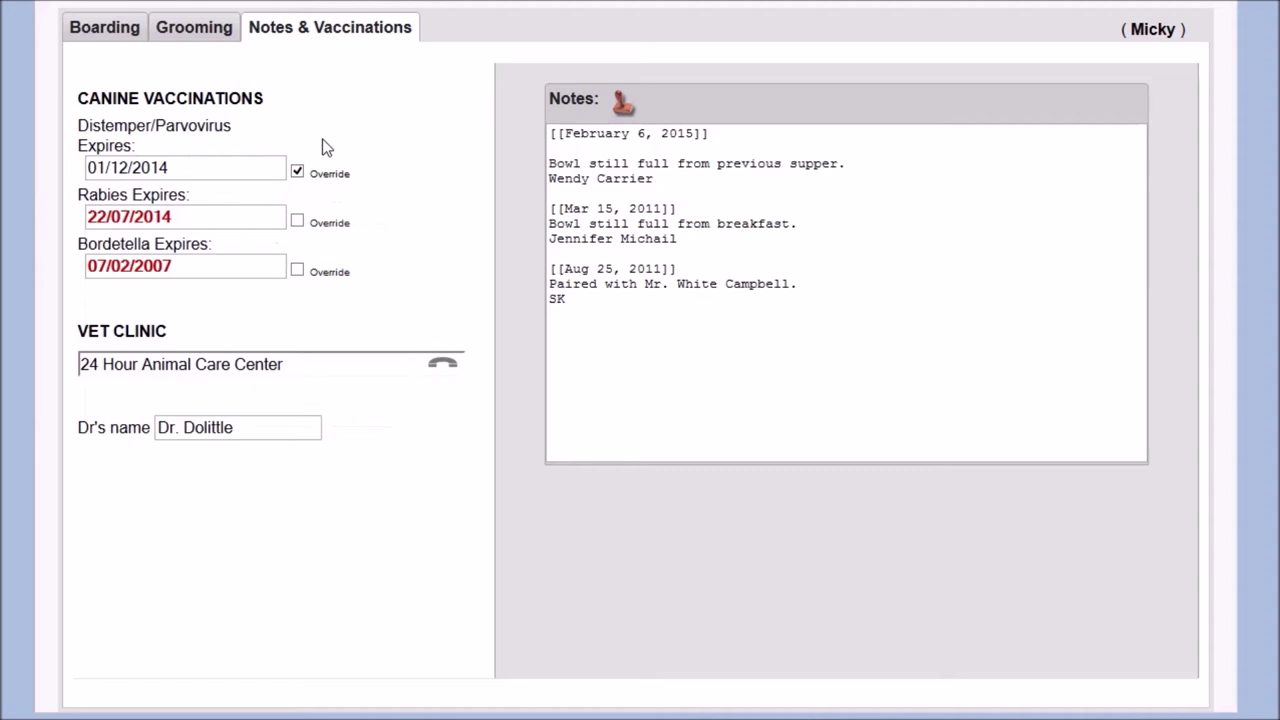
pyautogui.click(201, 215)
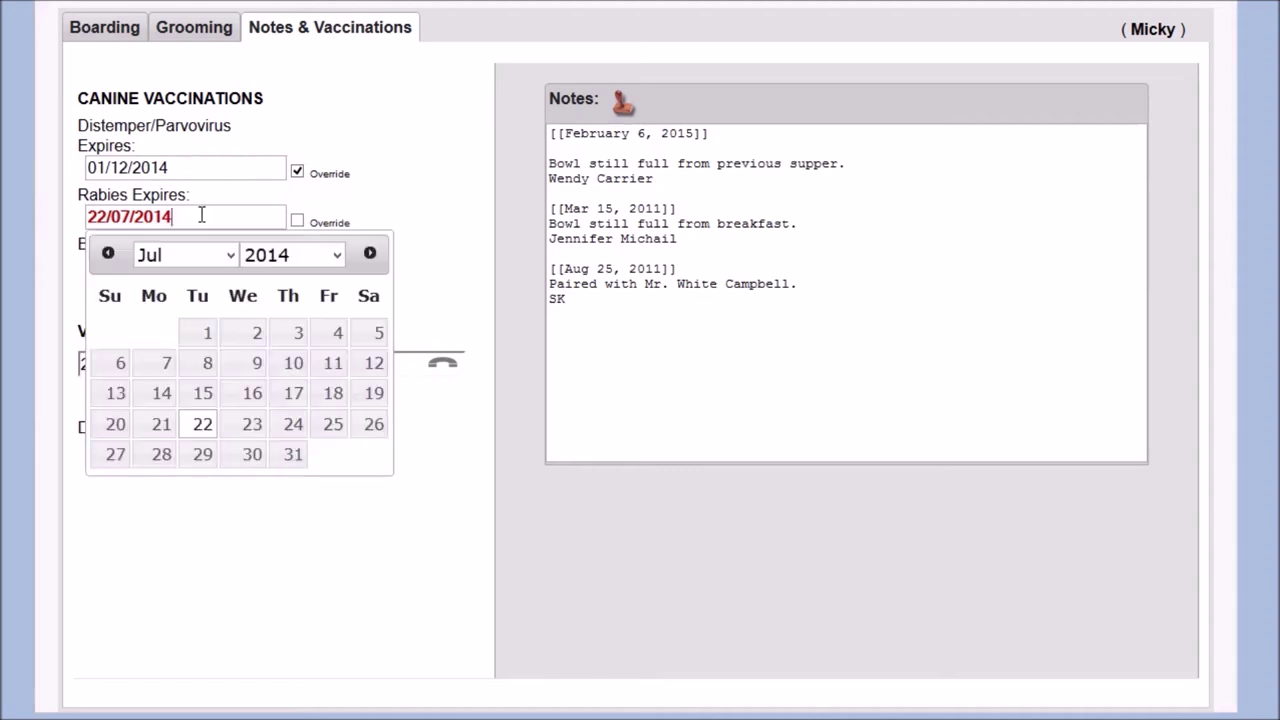
pyautogui.click(232, 203)
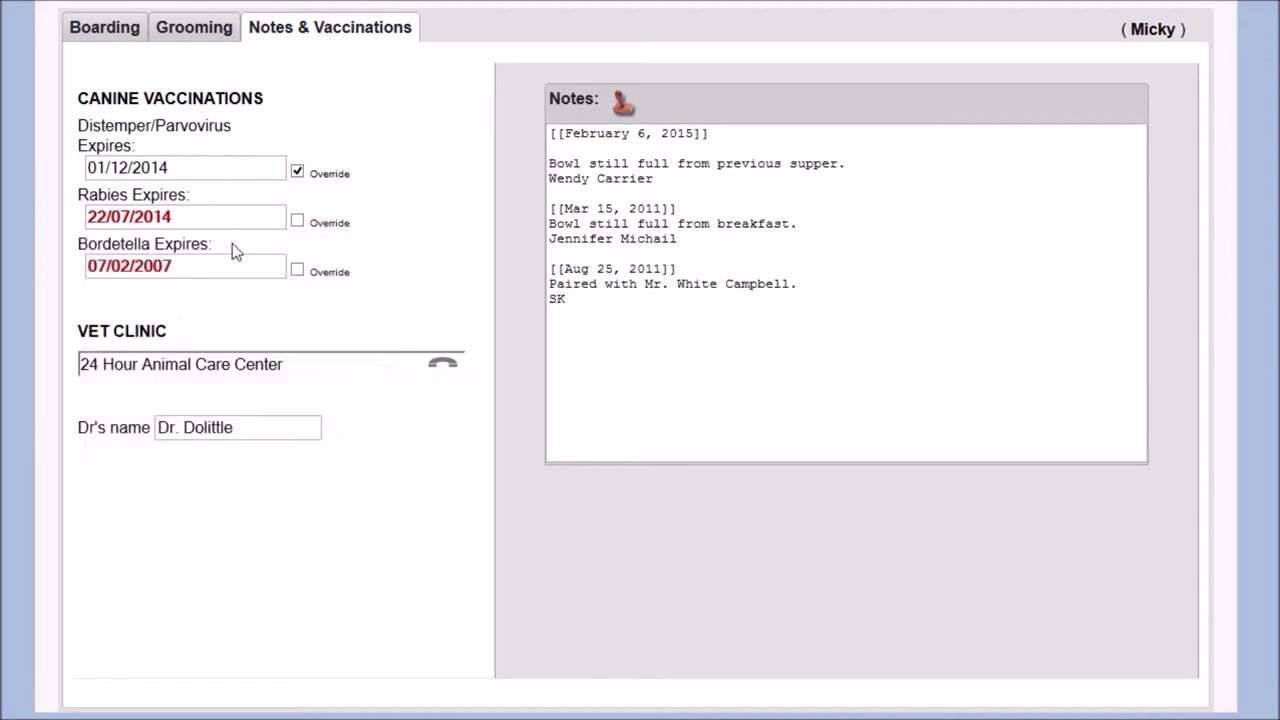
pyautogui.click(297, 221)
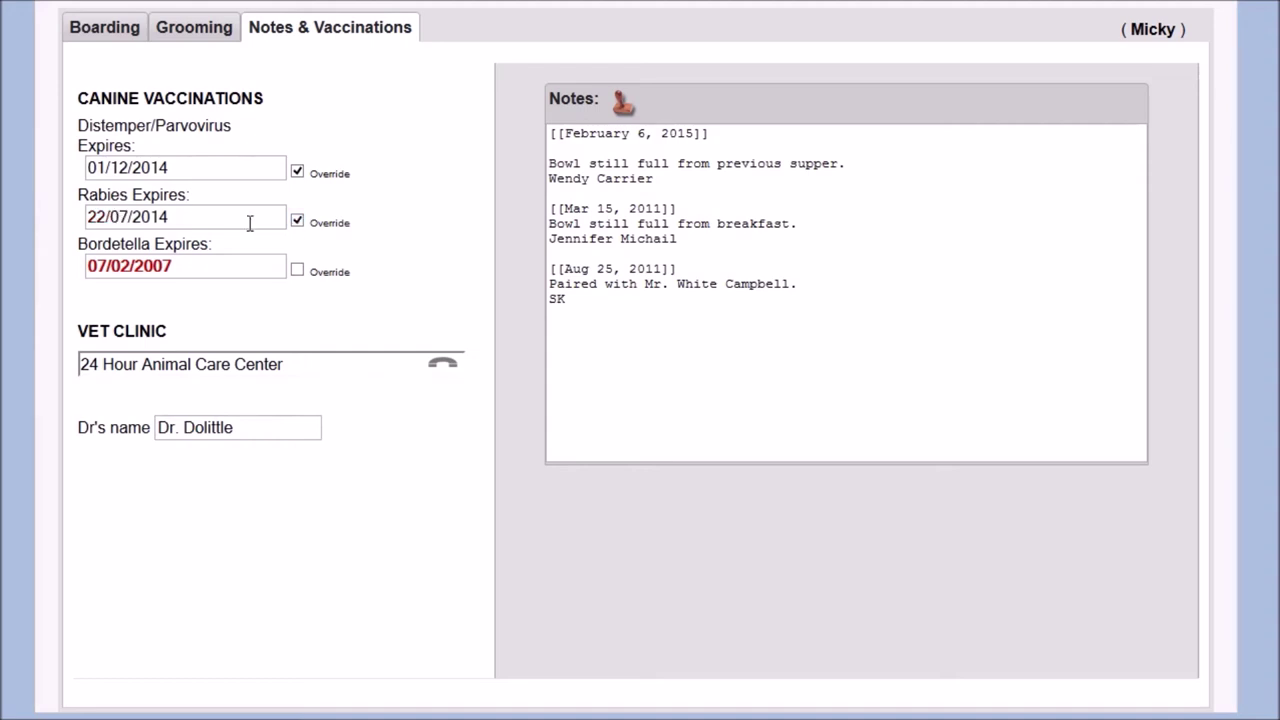
pyautogui.click(233, 268)
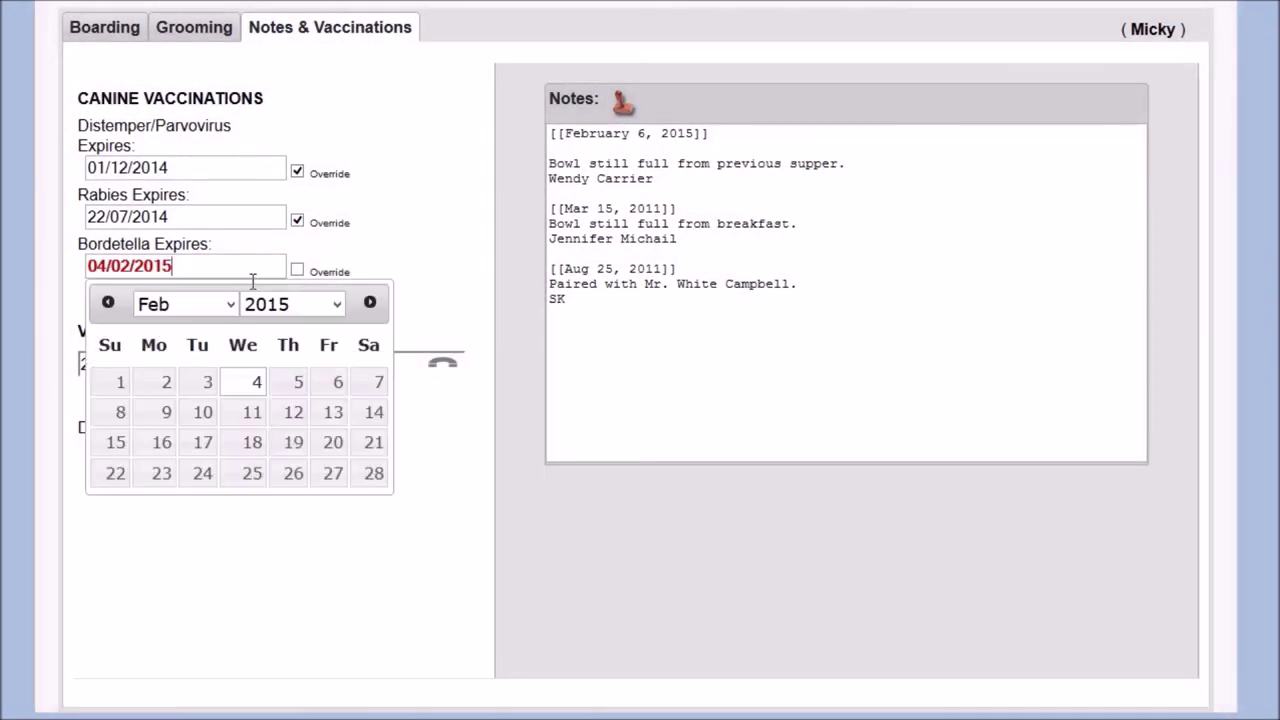
pyautogui.click(202, 443)
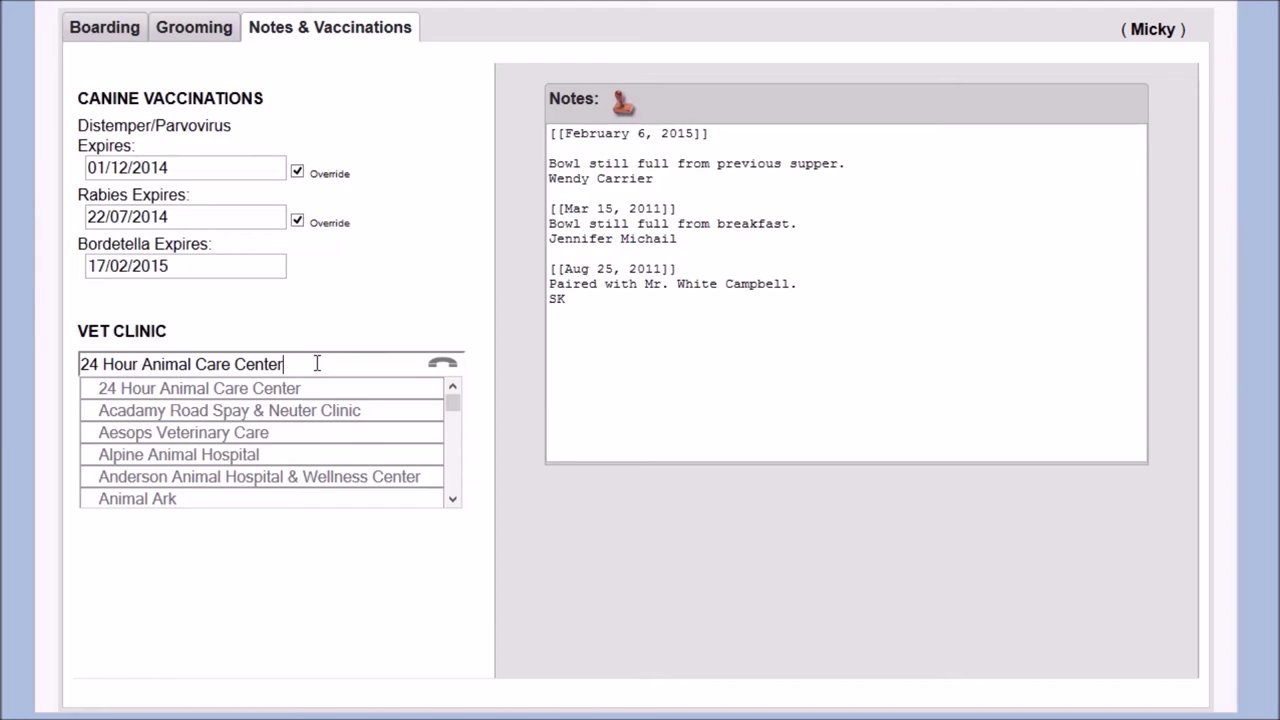
# Review the vet clinic's contact details and choose 24 Hour Animal Care Center as Micky's clinic.
pyautogui.click(440, 367)
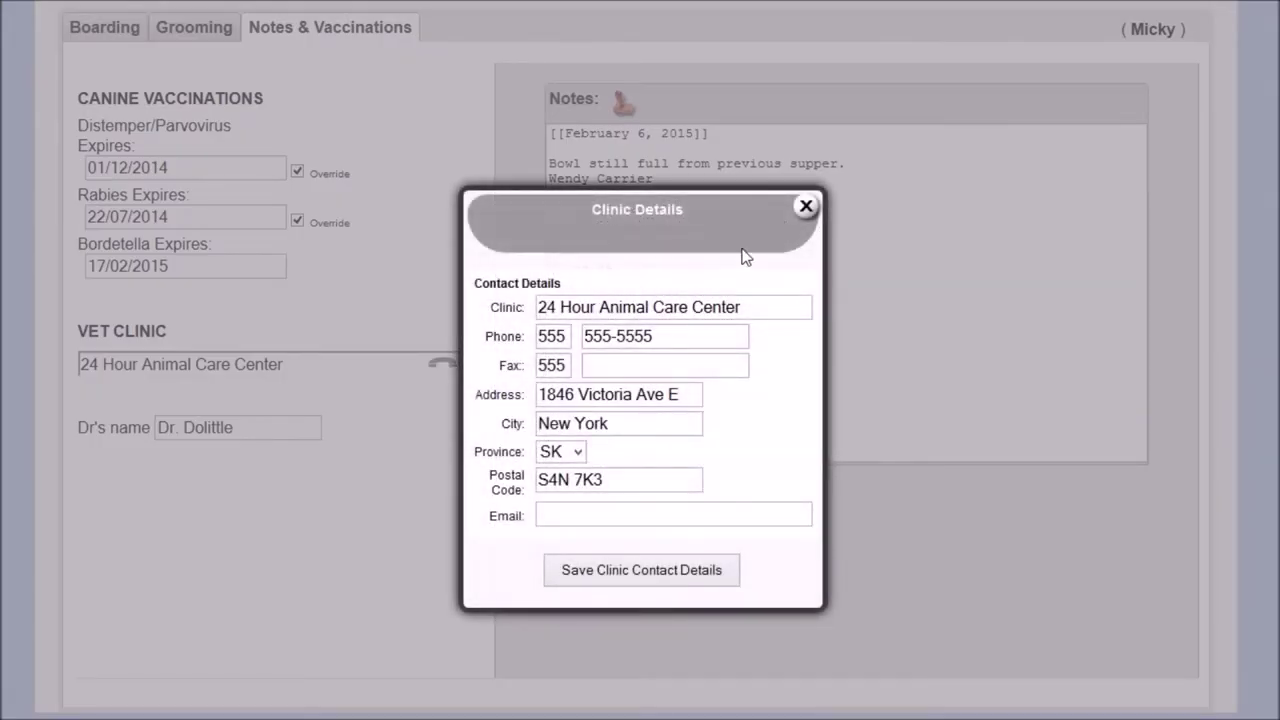
pyautogui.click(805, 212)
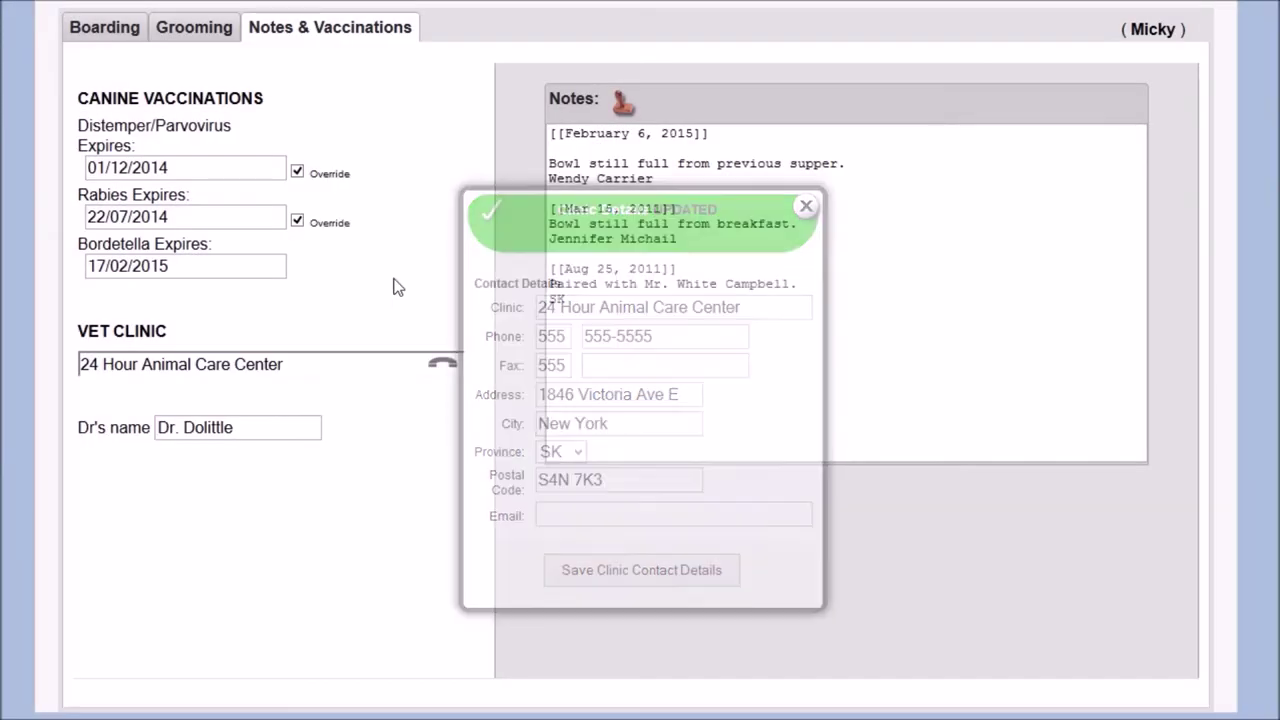
pyautogui.click(310, 364)
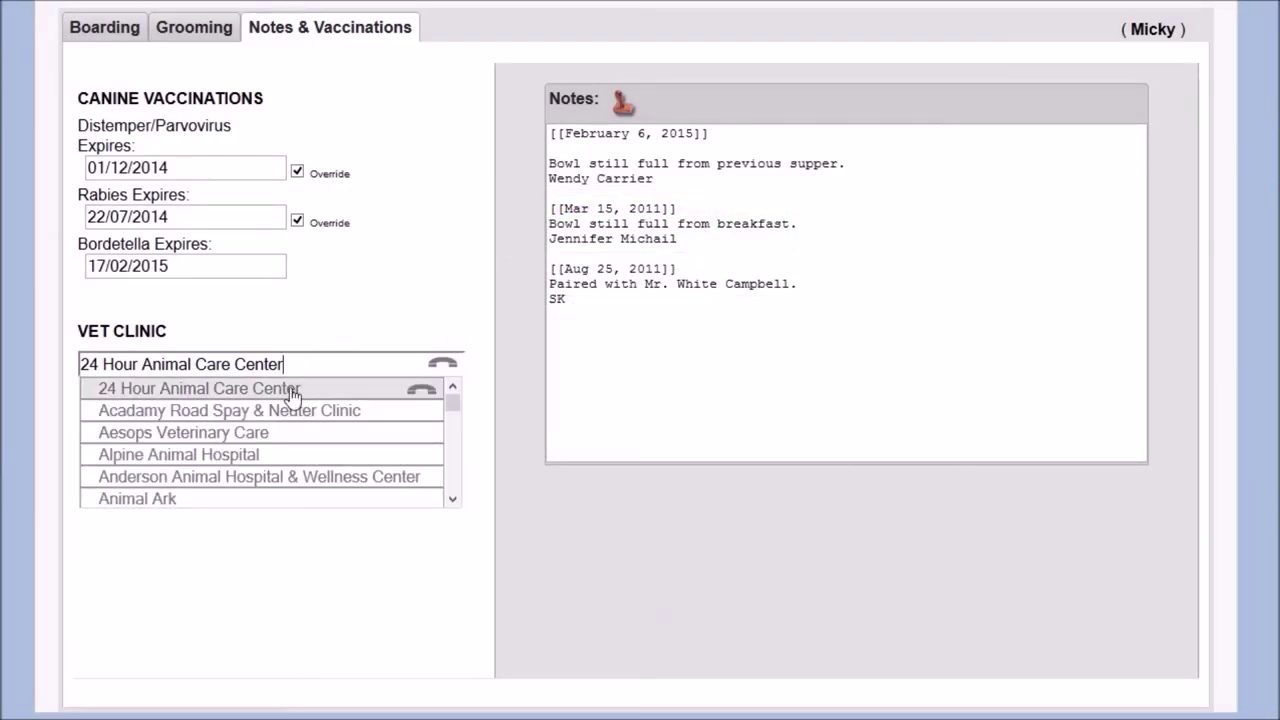
pyautogui.click(298, 390)
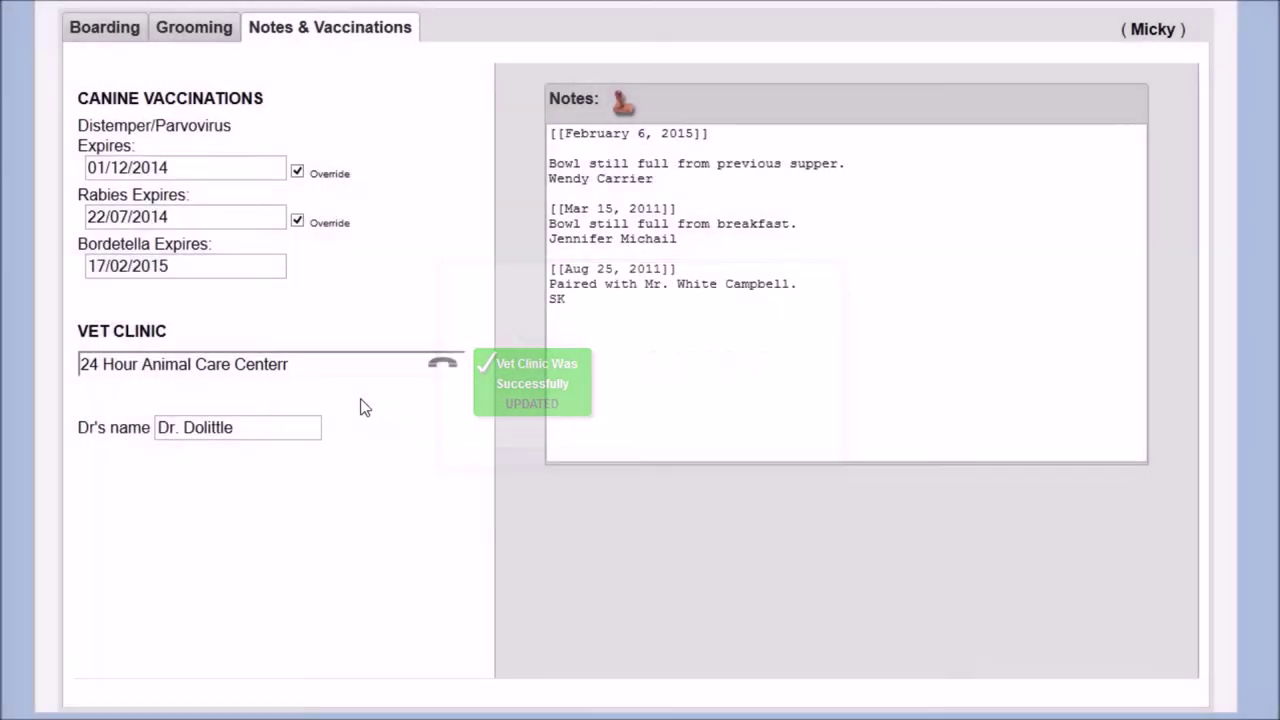
pyautogui.click(340, 363)
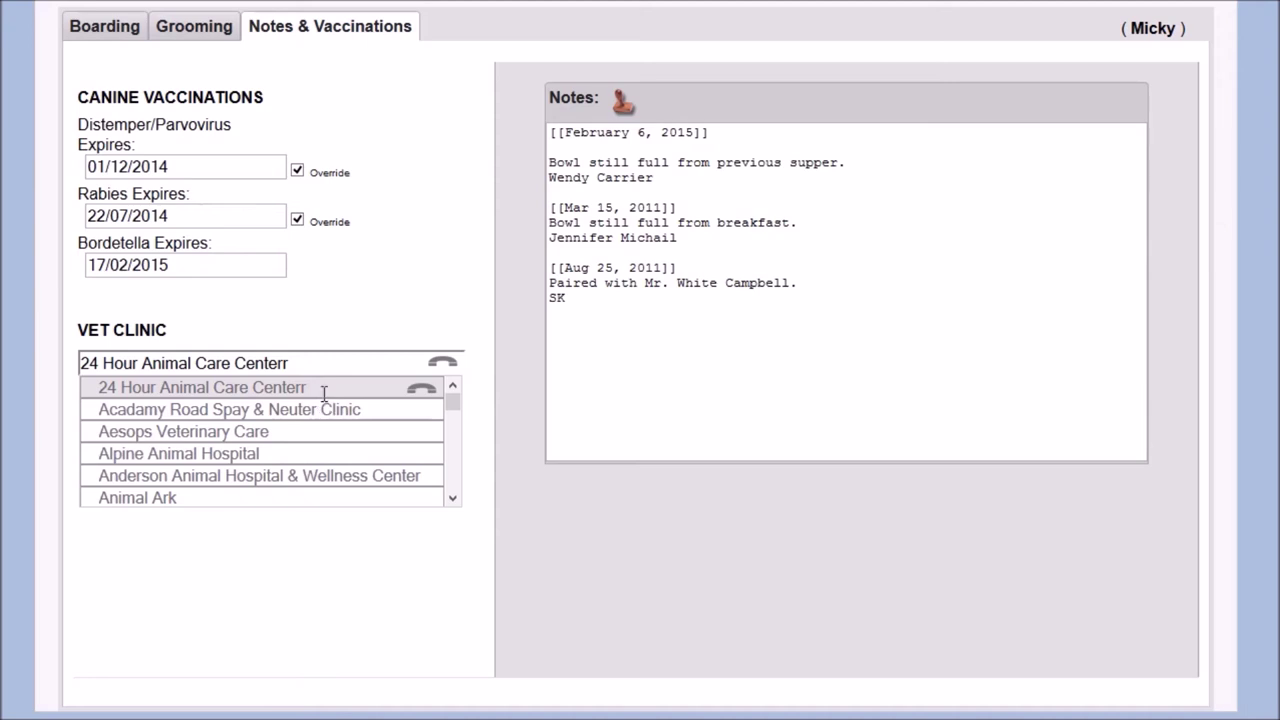
pyautogui.click(324, 394)
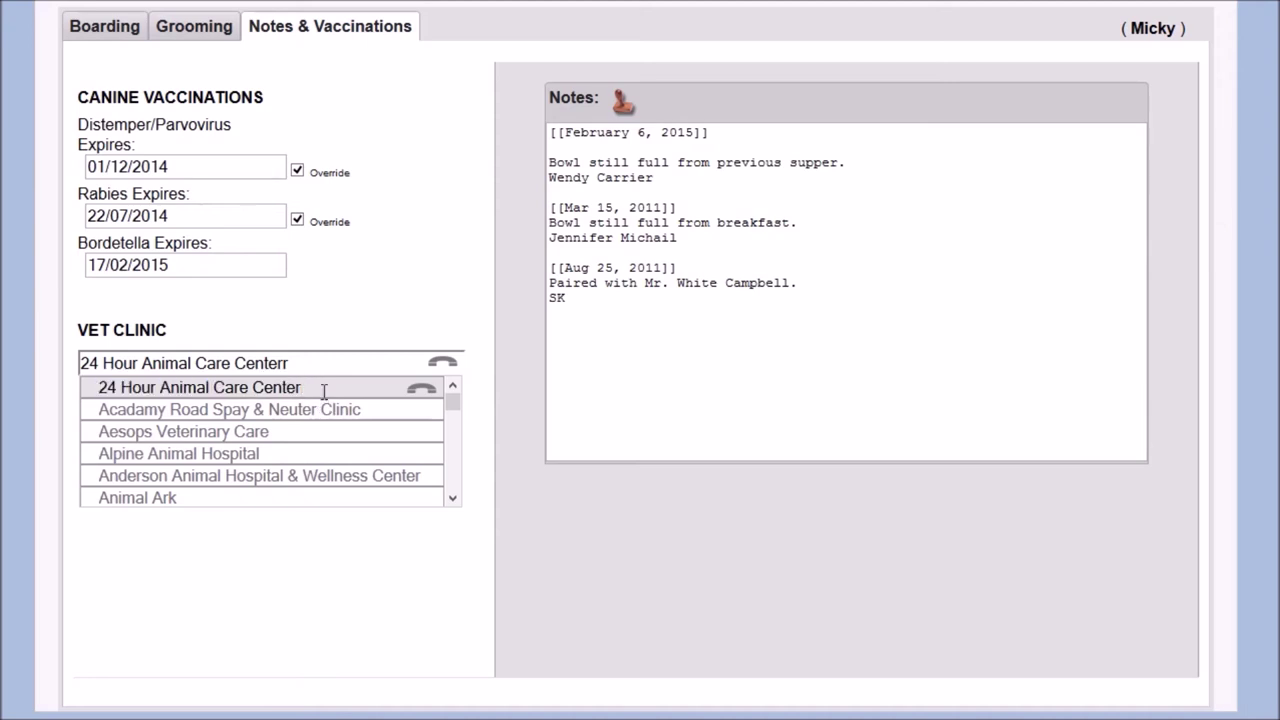
pyautogui.click(324, 390)
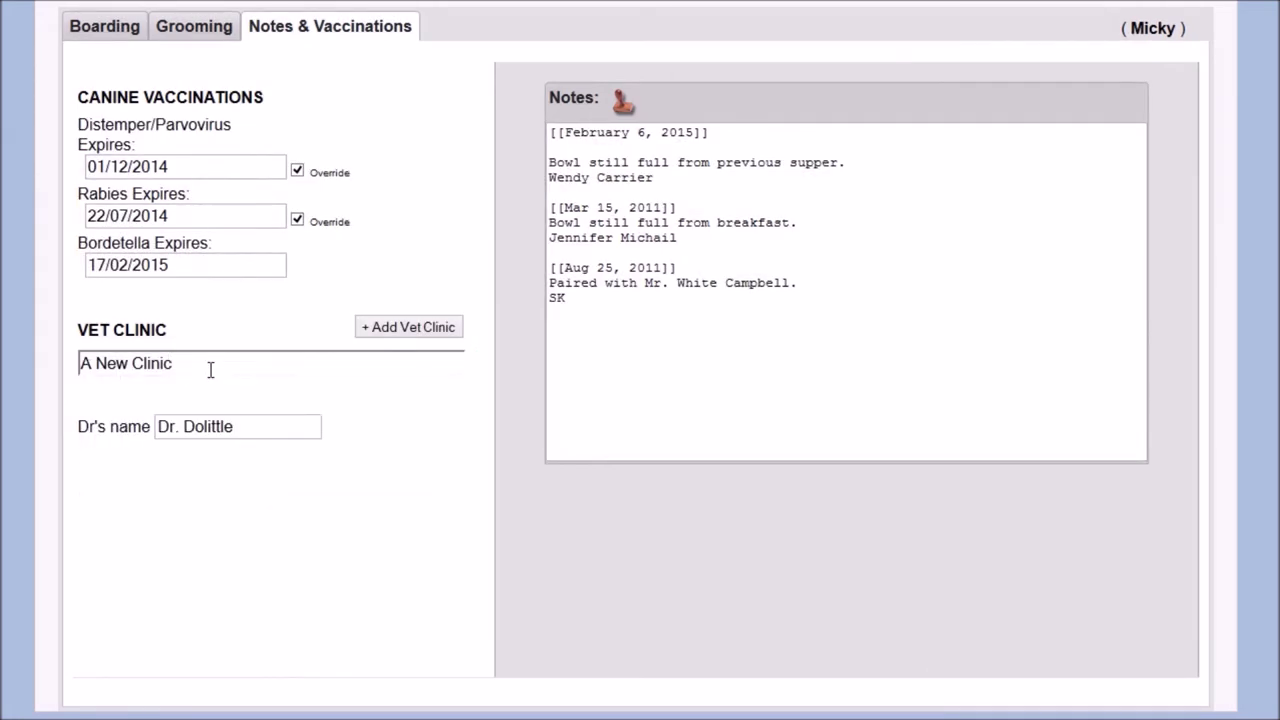
# Add A New Clinic with its contact details, then delete it from the clinic list.
pyautogui.click(366, 334)
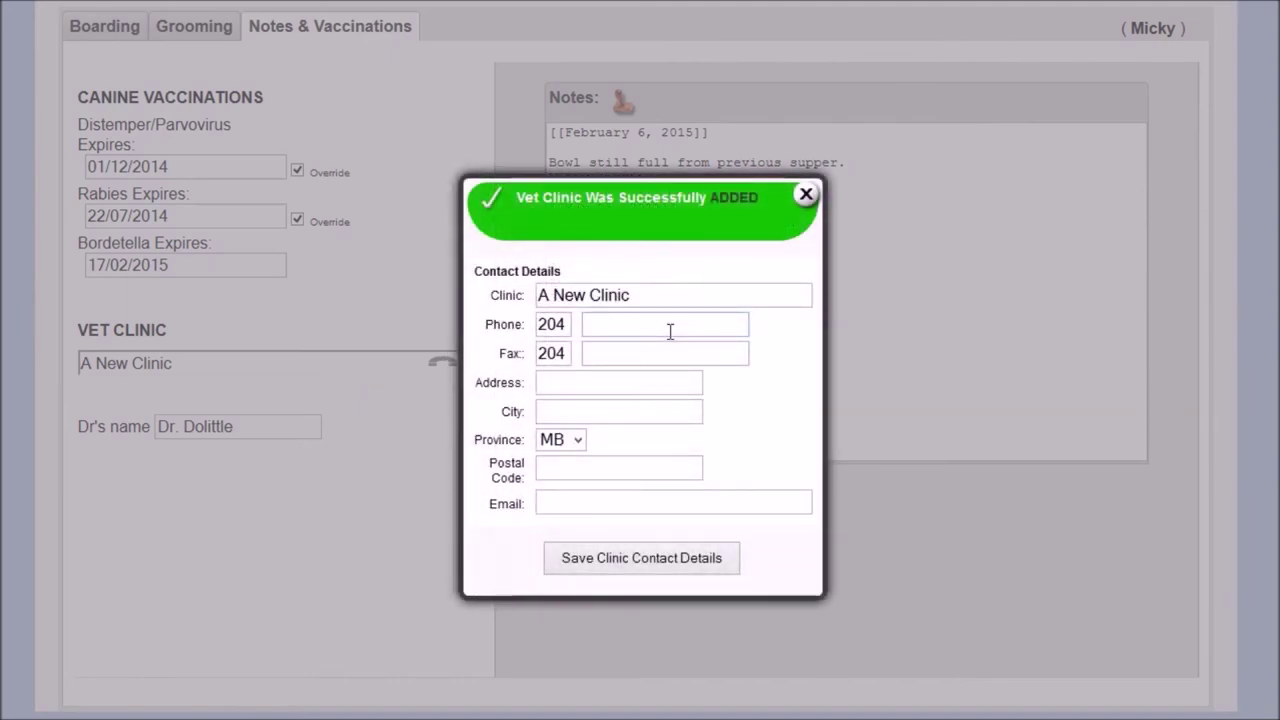
pyautogui.click(686, 560)
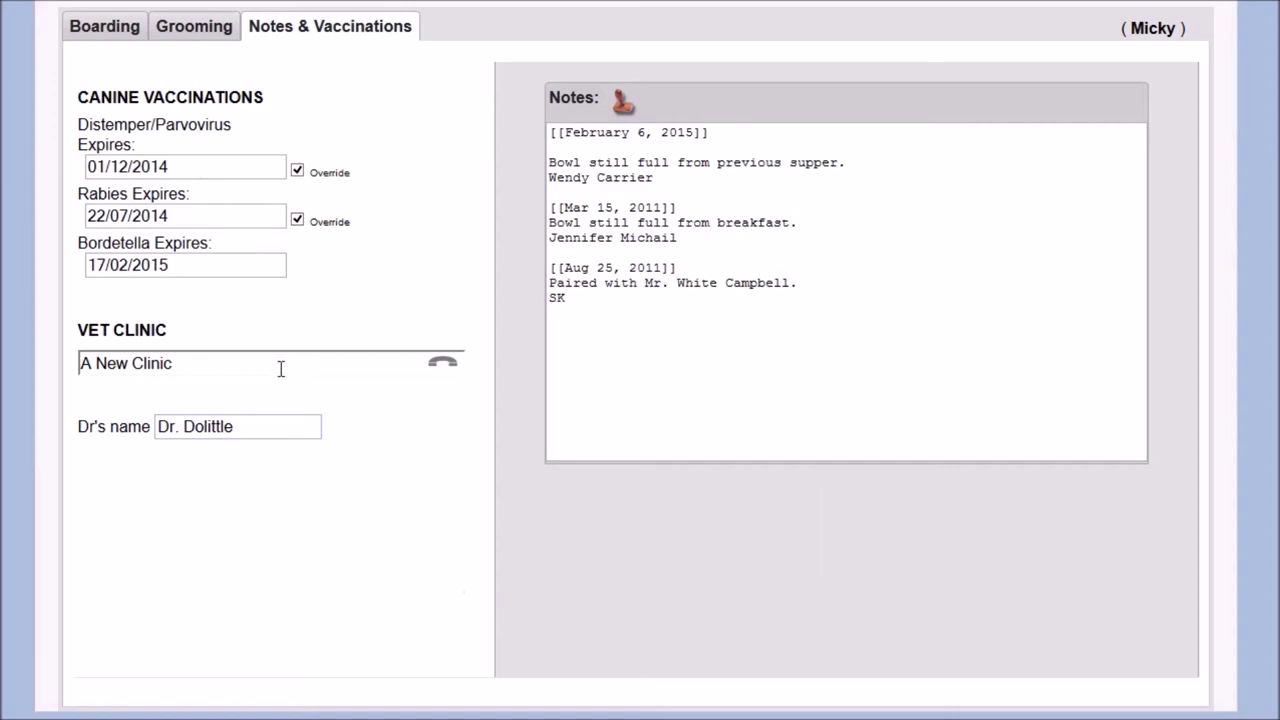
pyautogui.click(276, 356)
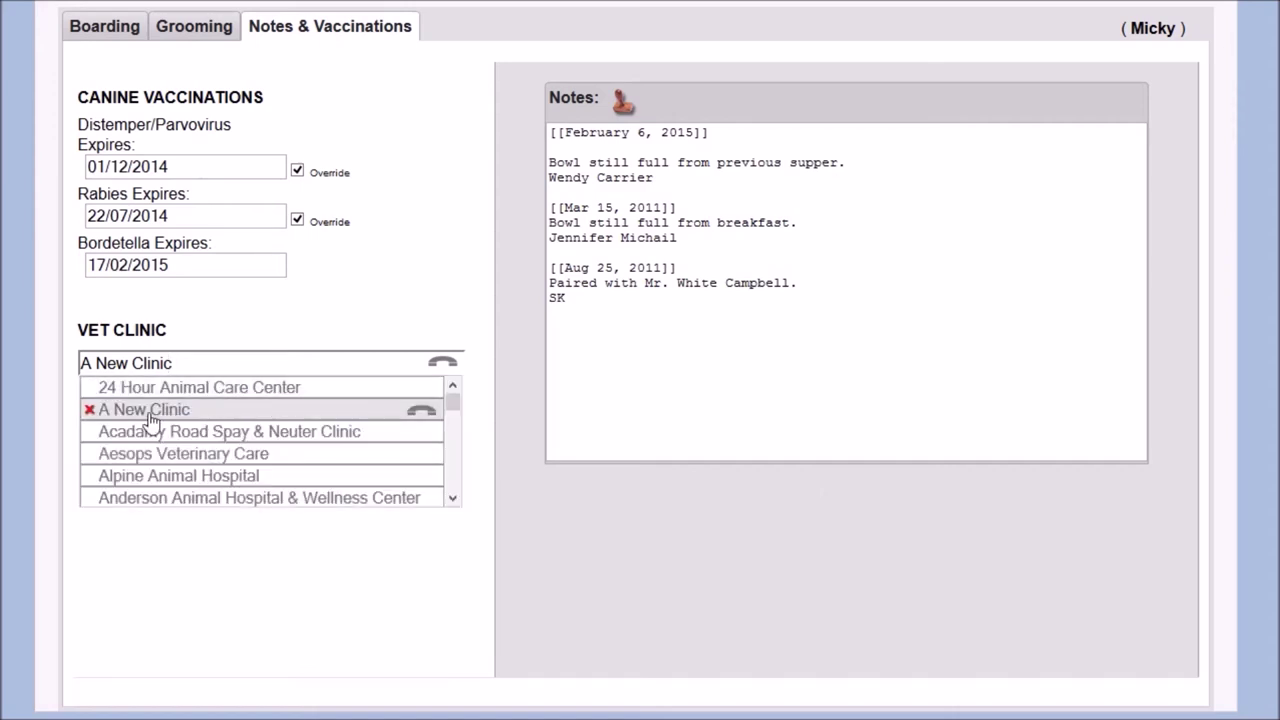
pyautogui.click(89, 411)
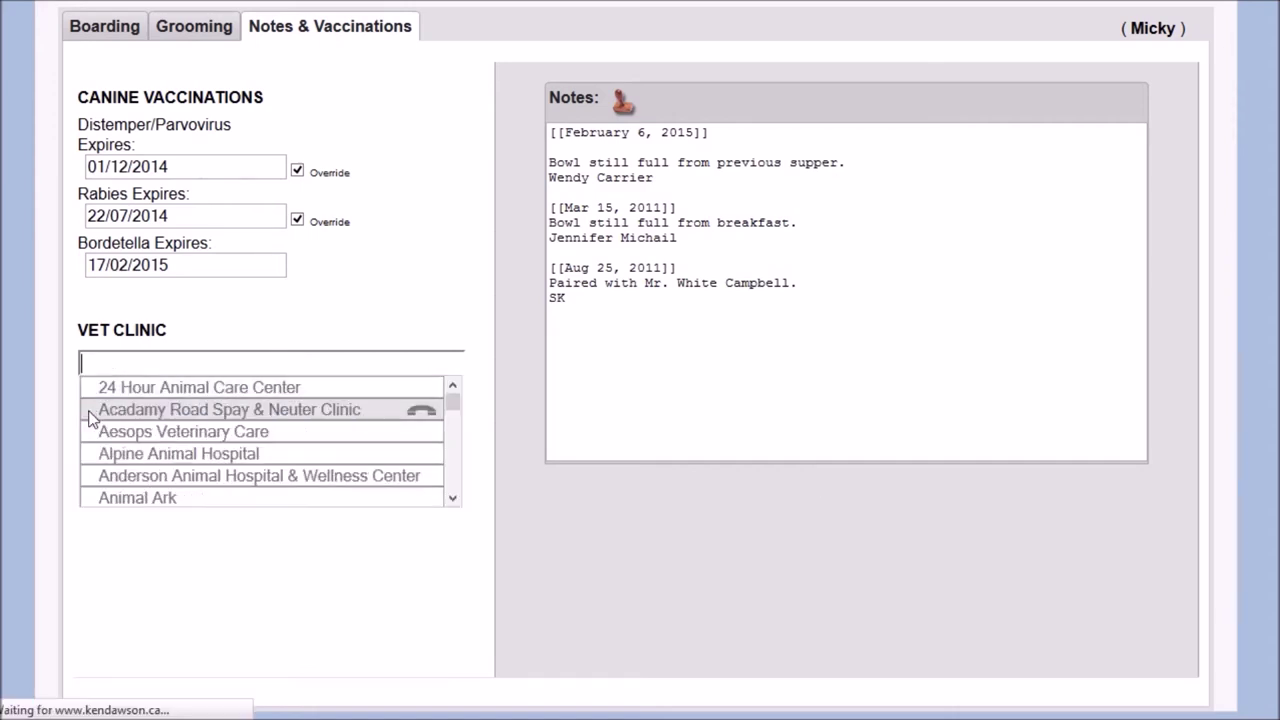
# Reselect 24 Hour Animal Care Center and stamp the Notes with today's date, February 11, 2015.
pyautogui.click(286, 364)
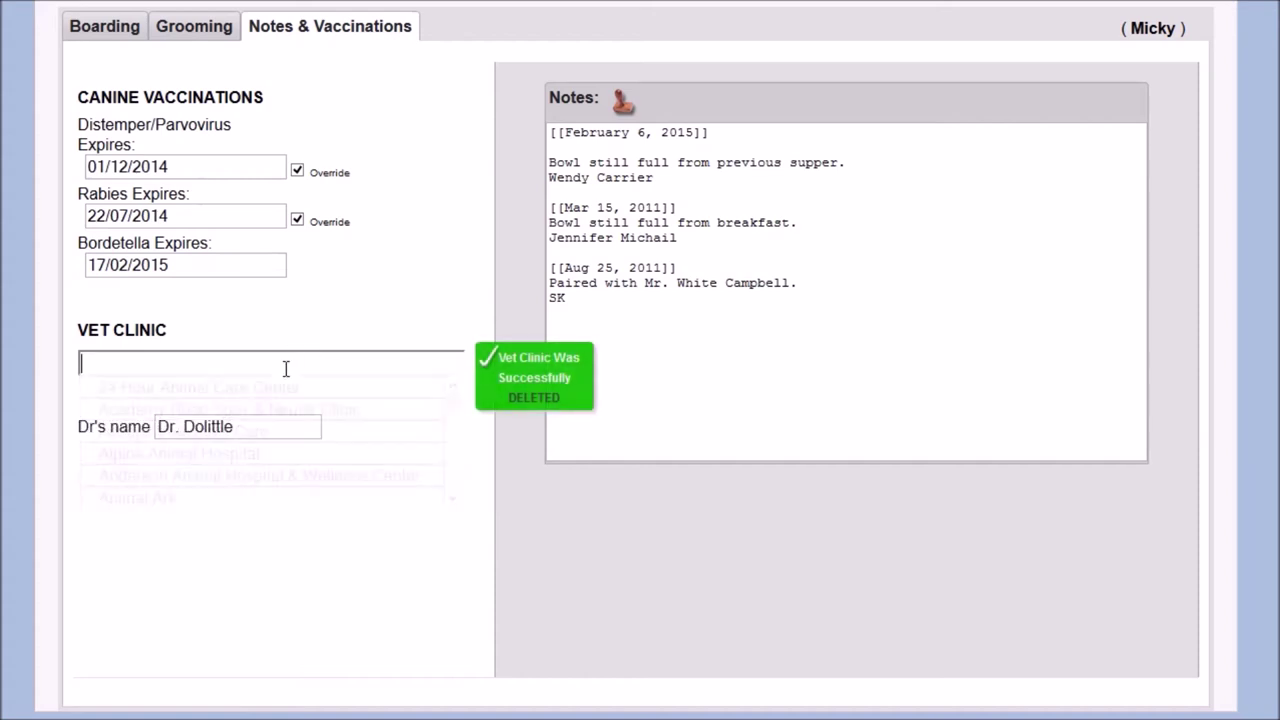
pyautogui.click(255, 390)
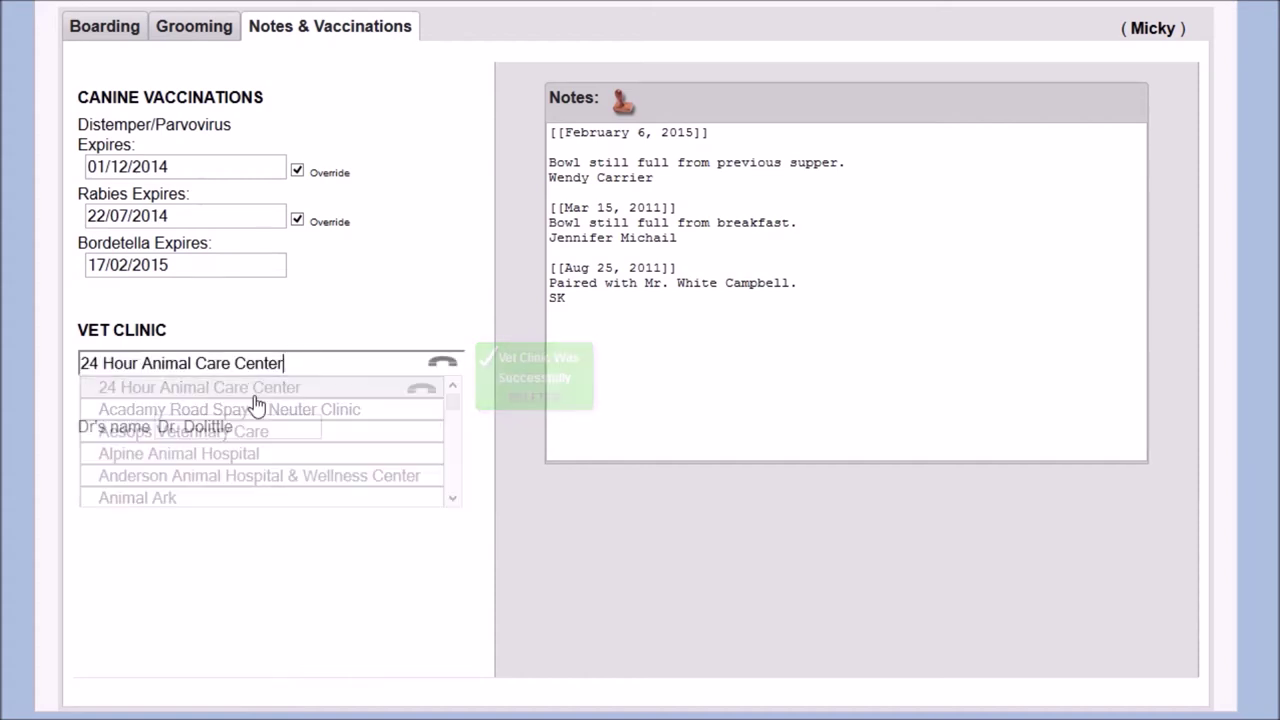
pyautogui.click(623, 101)
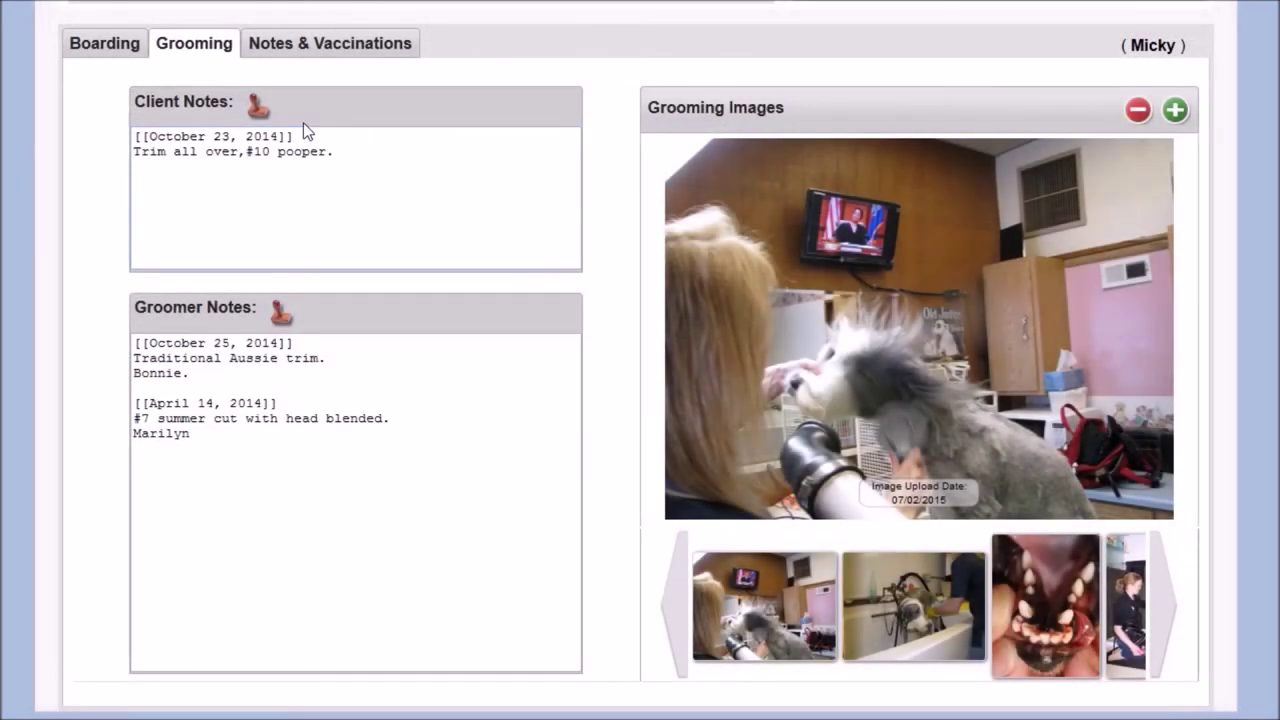
# Date-stamp the client and groomer notes, then click away so the empty stamps are dropped.
pyautogui.click(256, 108)
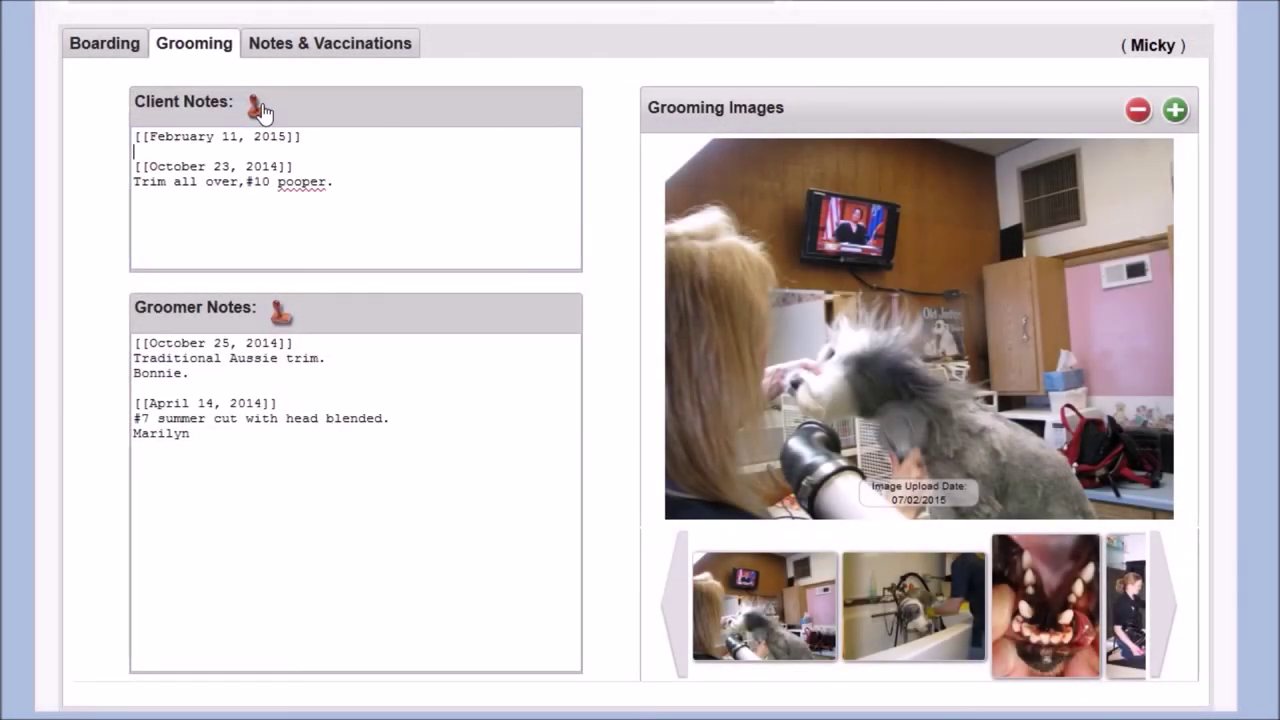
pyautogui.click(283, 316)
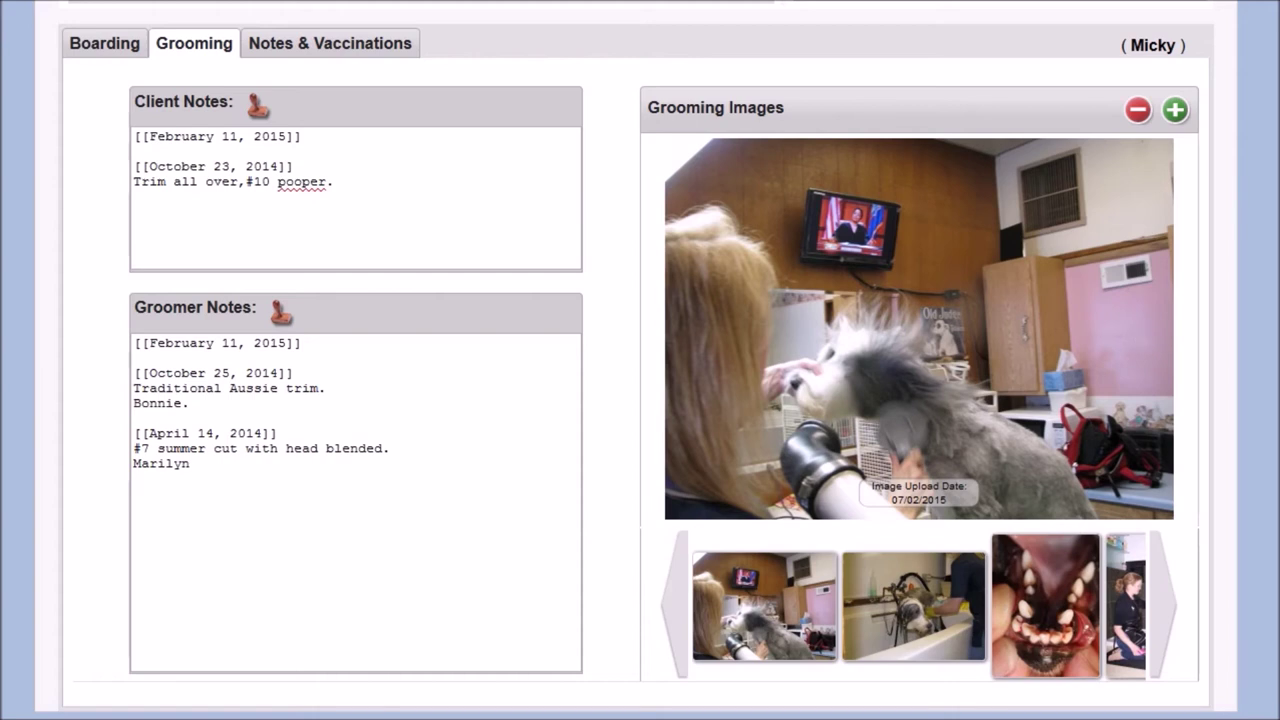
pyautogui.click(595, 288)
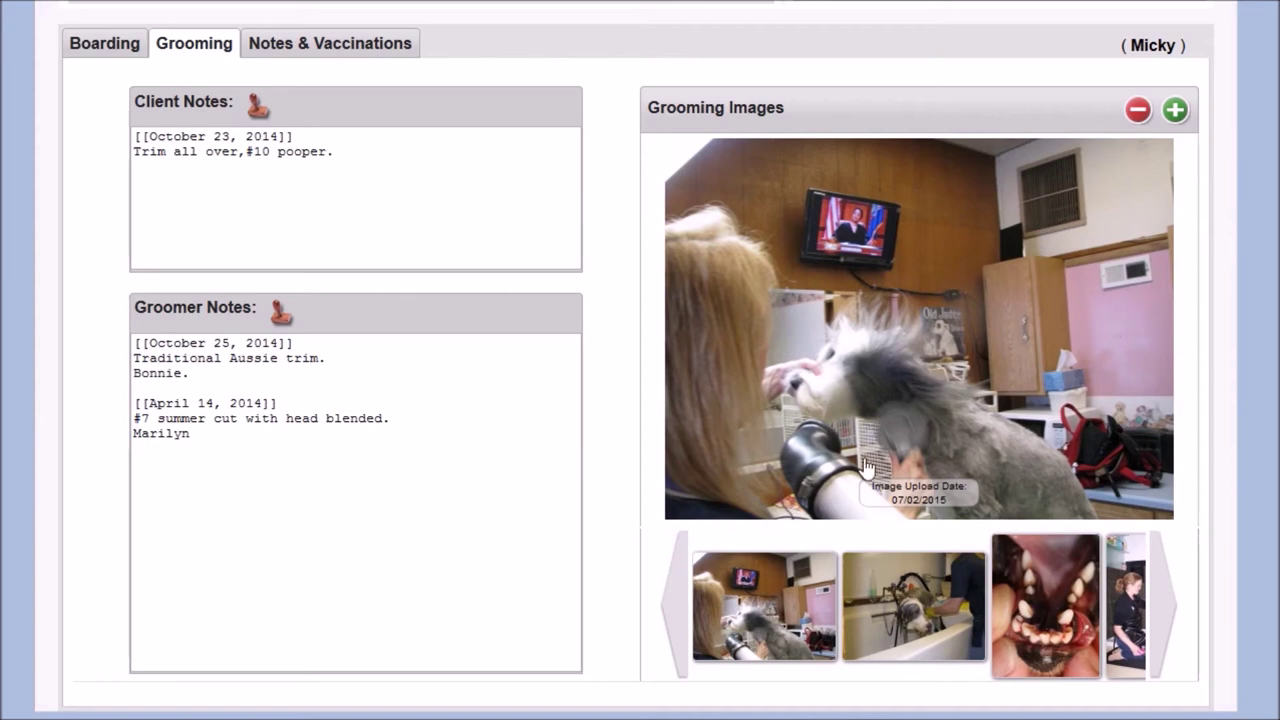
# Page through the grooming thumbnails, show the tub and teeth photos, then view Micky's boarding details.
pyautogui.click(1160, 591)
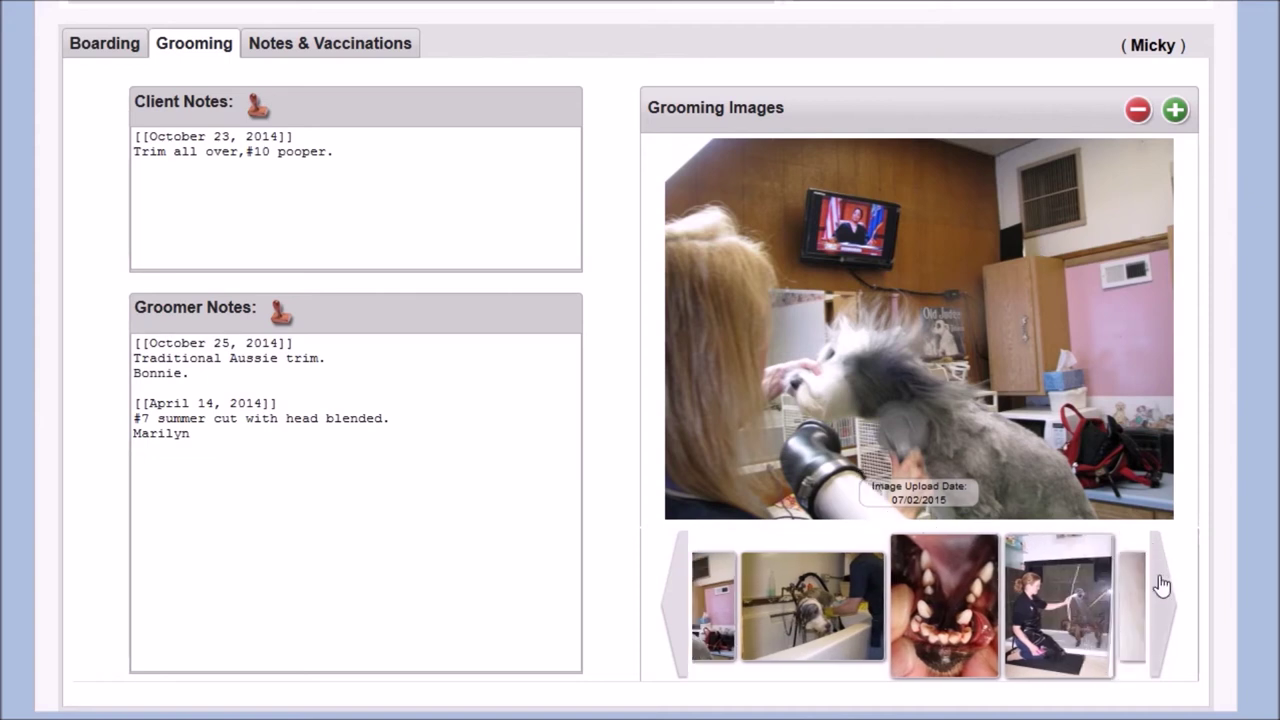
pyautogui.click(668, 632)
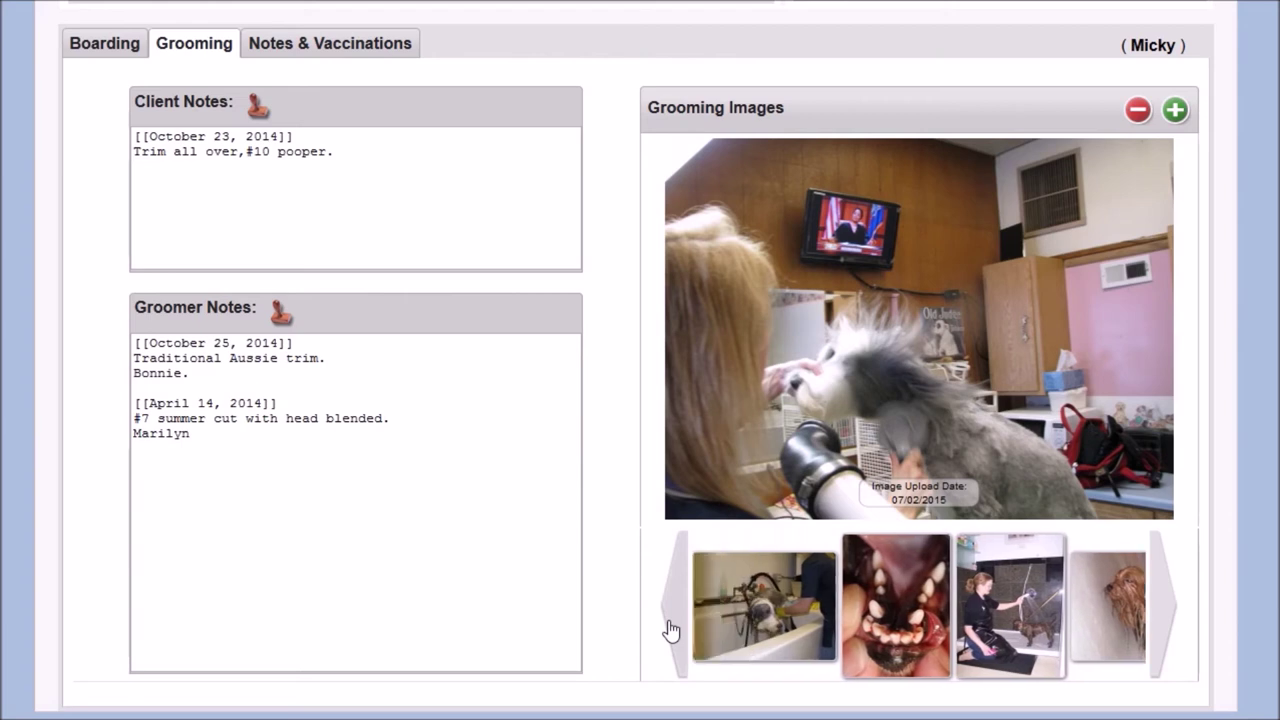
pyautogui.click(670, 630)
pyautogui.click(920, 628)
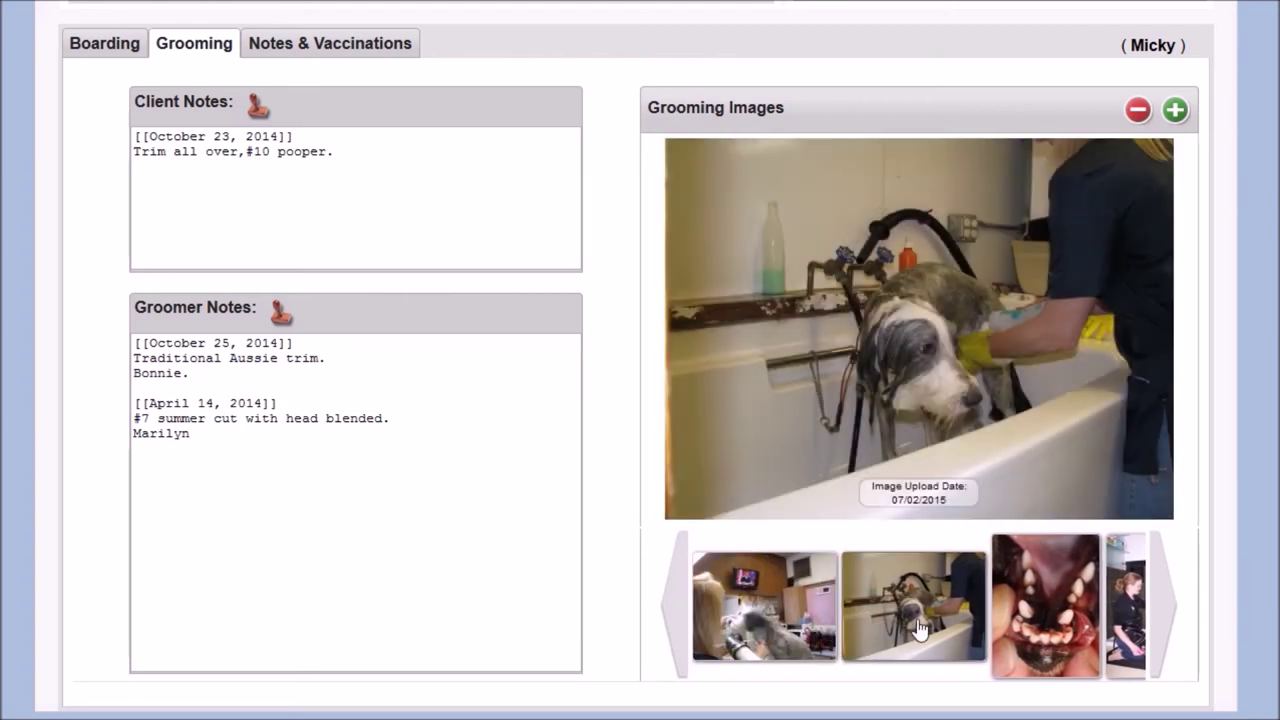
pyautogui.click(1033, 628)
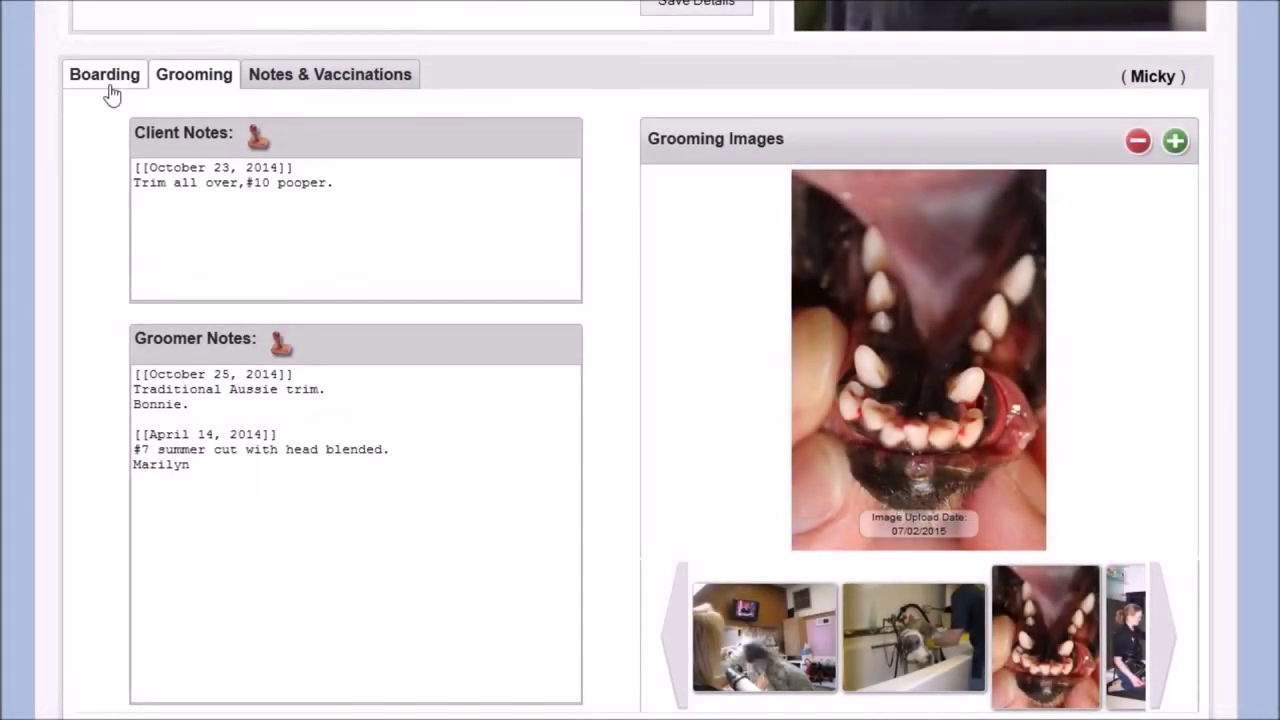
pyautogui.click(110, 88)
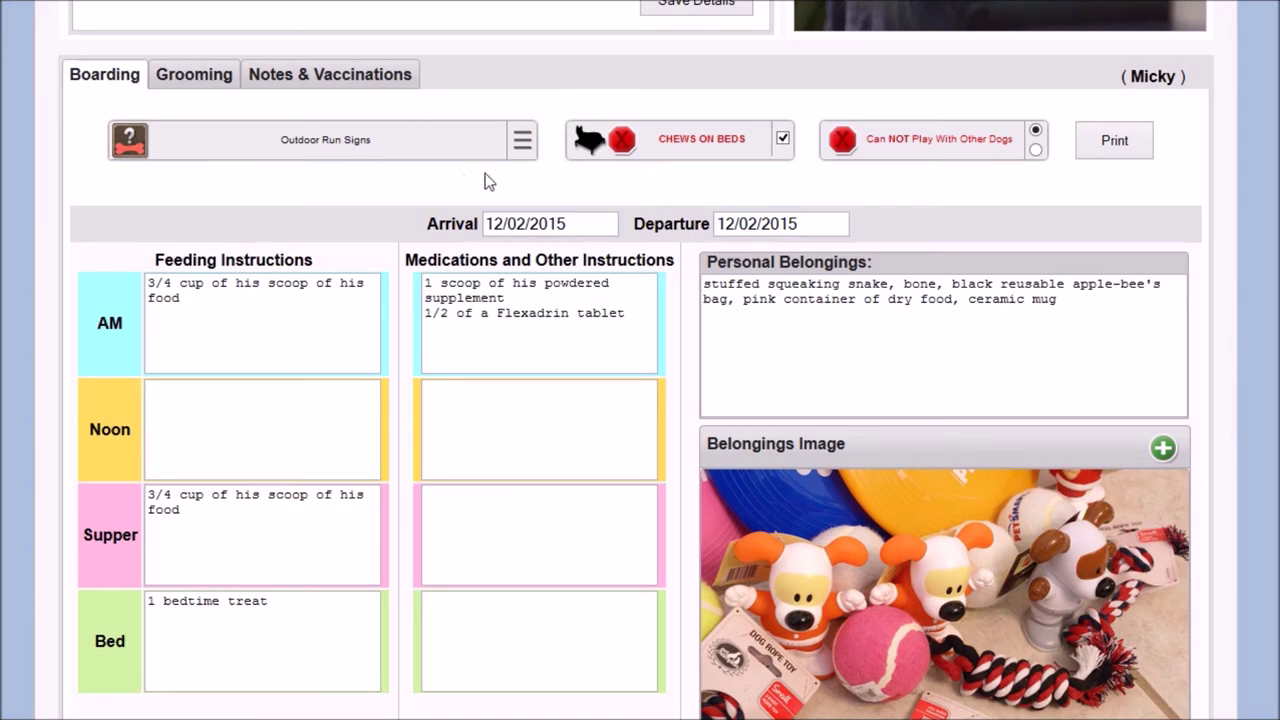
# Reset Micky's outdoor run signs to Eats Poop, No Yard Time and Use Leash.
pyautogui.click(516, 150)
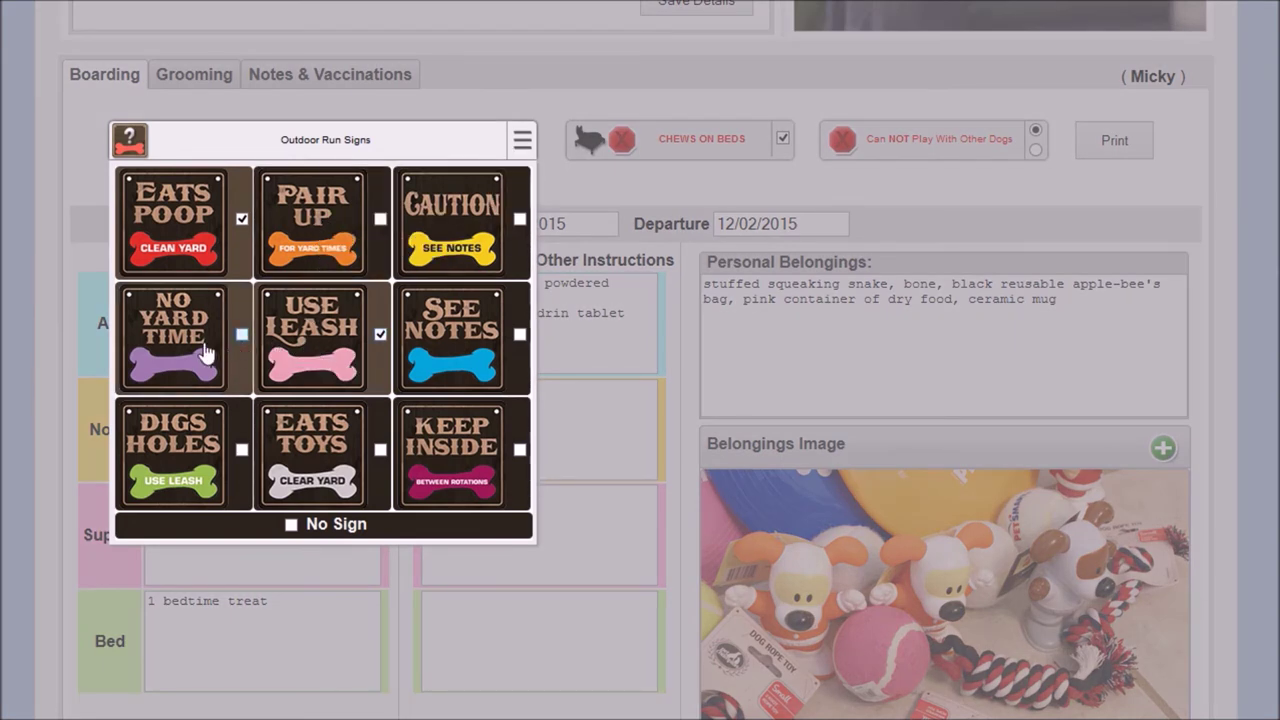
pyautogui.click(325, 533)
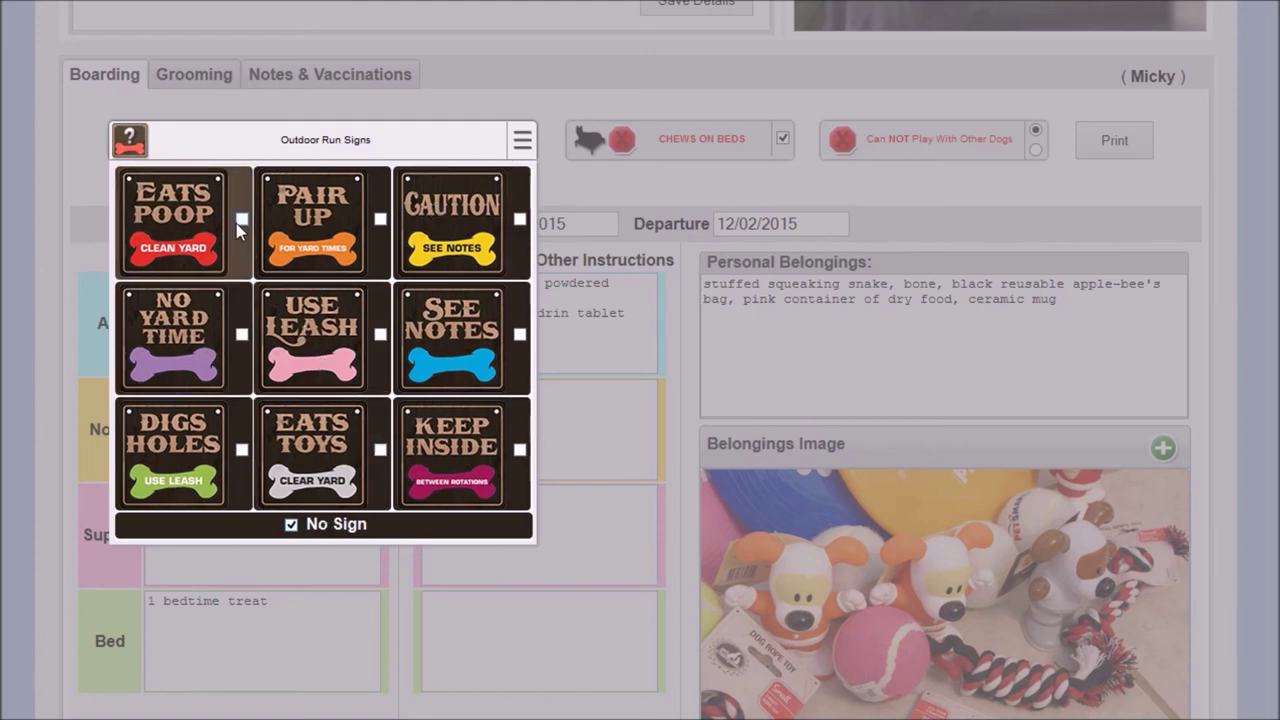
pyautogui.click(175, 220)
pyautogui.click(175, 335)
pyautogui.click(338, 340)
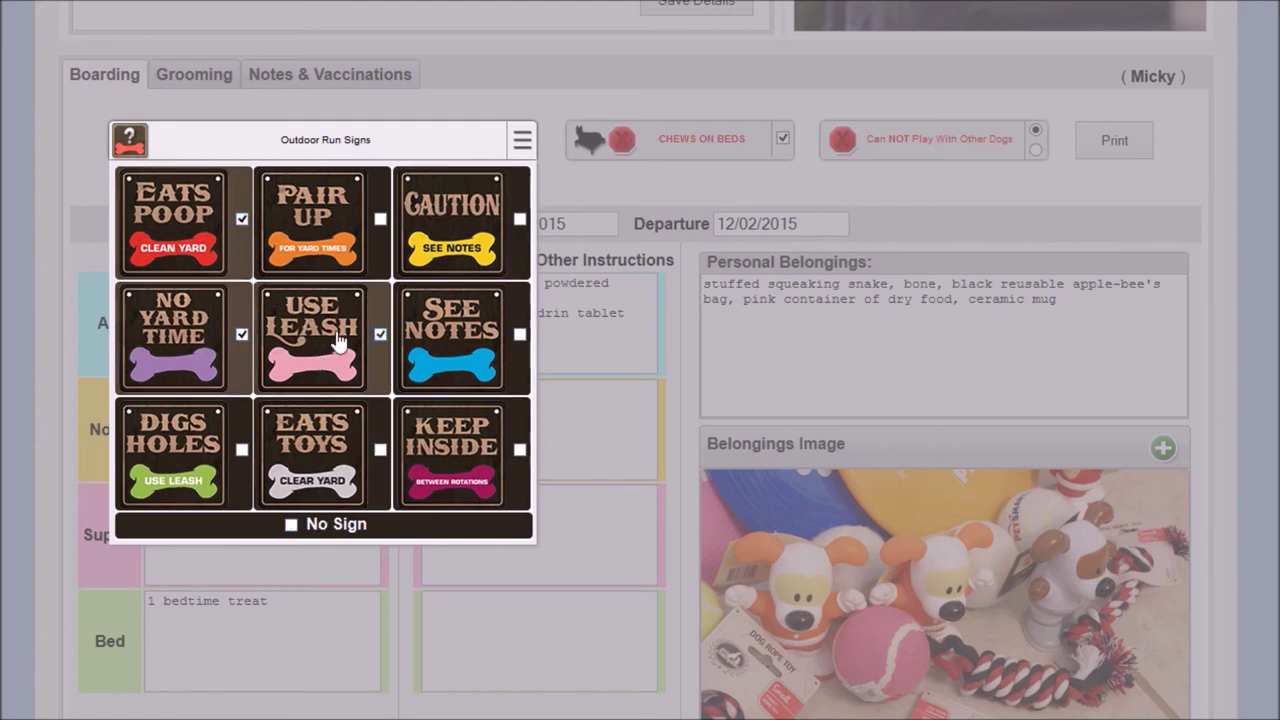
pyautogui.click(579, 190)
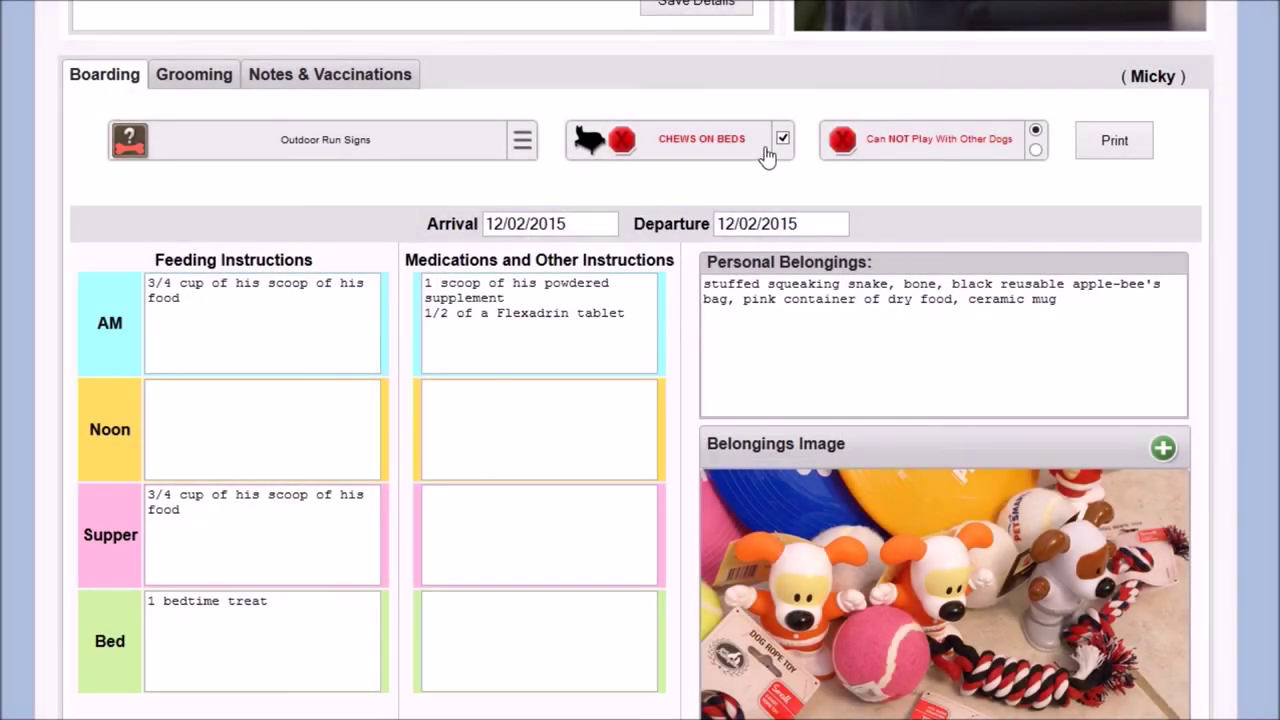
# Keep Chews on beds checked, mark Micky as Can Play, and print his boarding sheet.
pyautogui.click(748, 149)
pyautogui.click(748, 152)
pyautogui.click(933, 155)
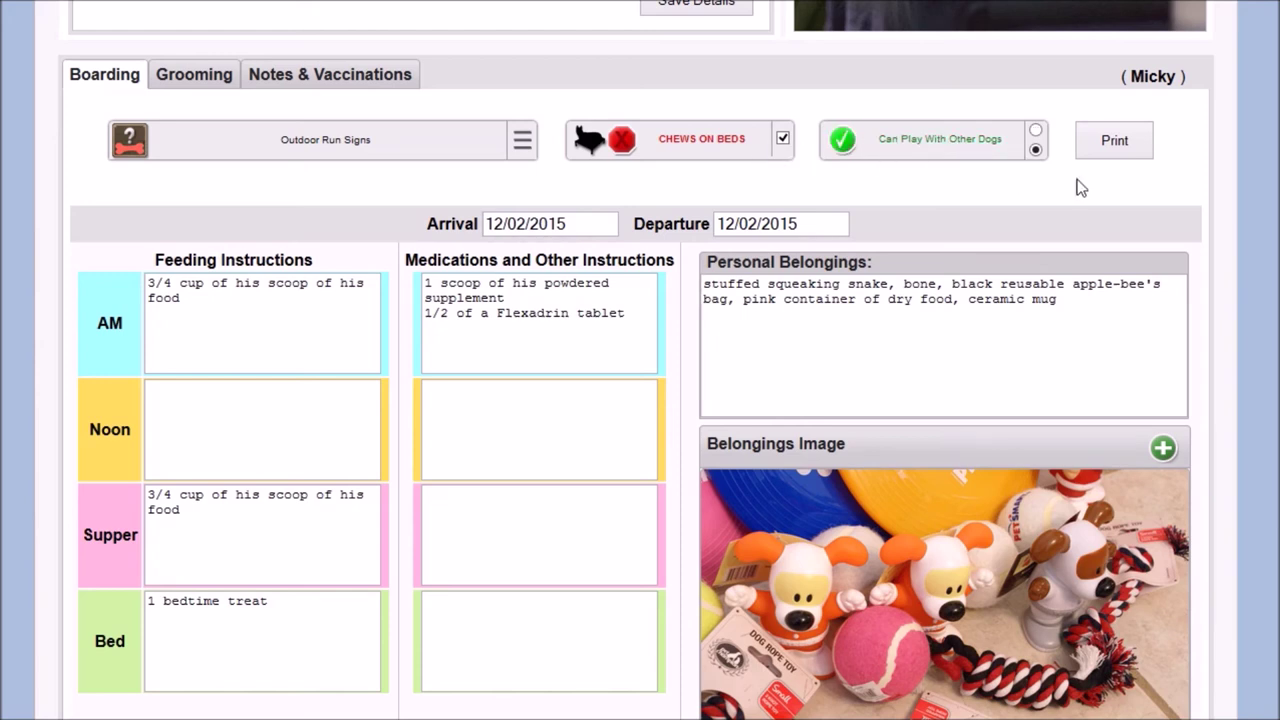
pyautogui.click(1134, 156)
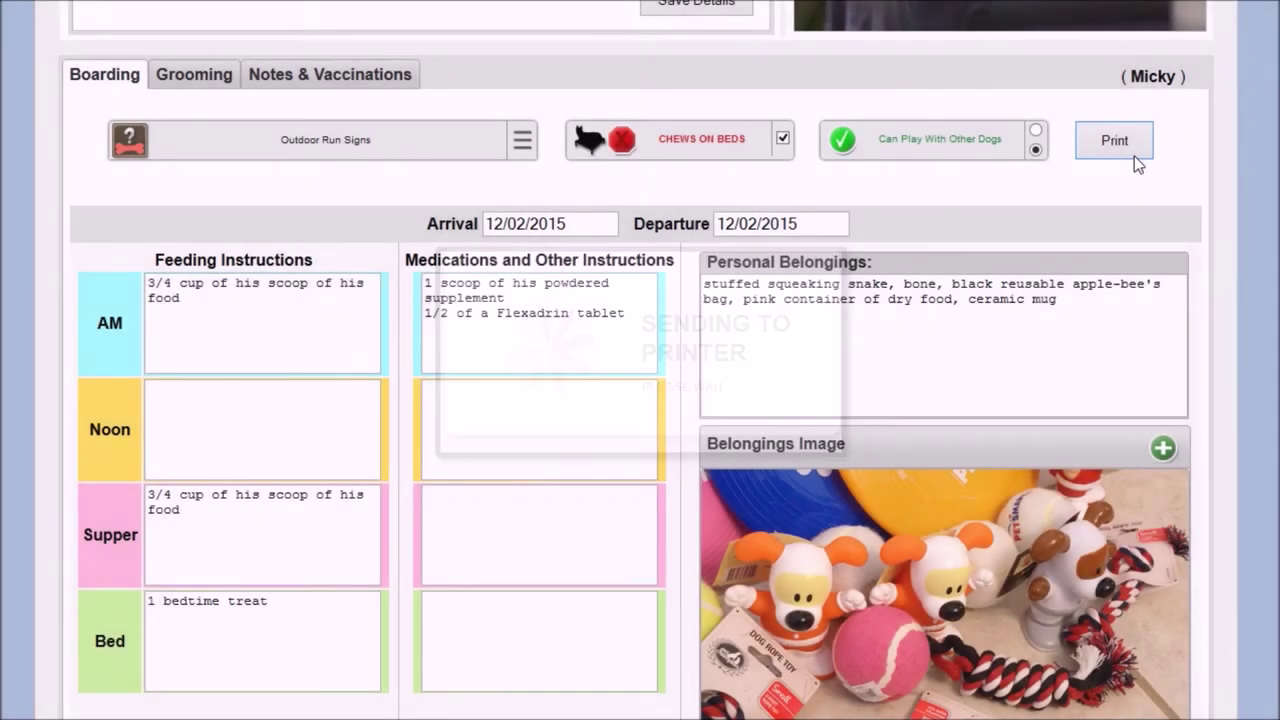
pyautogui.click(352, 234)
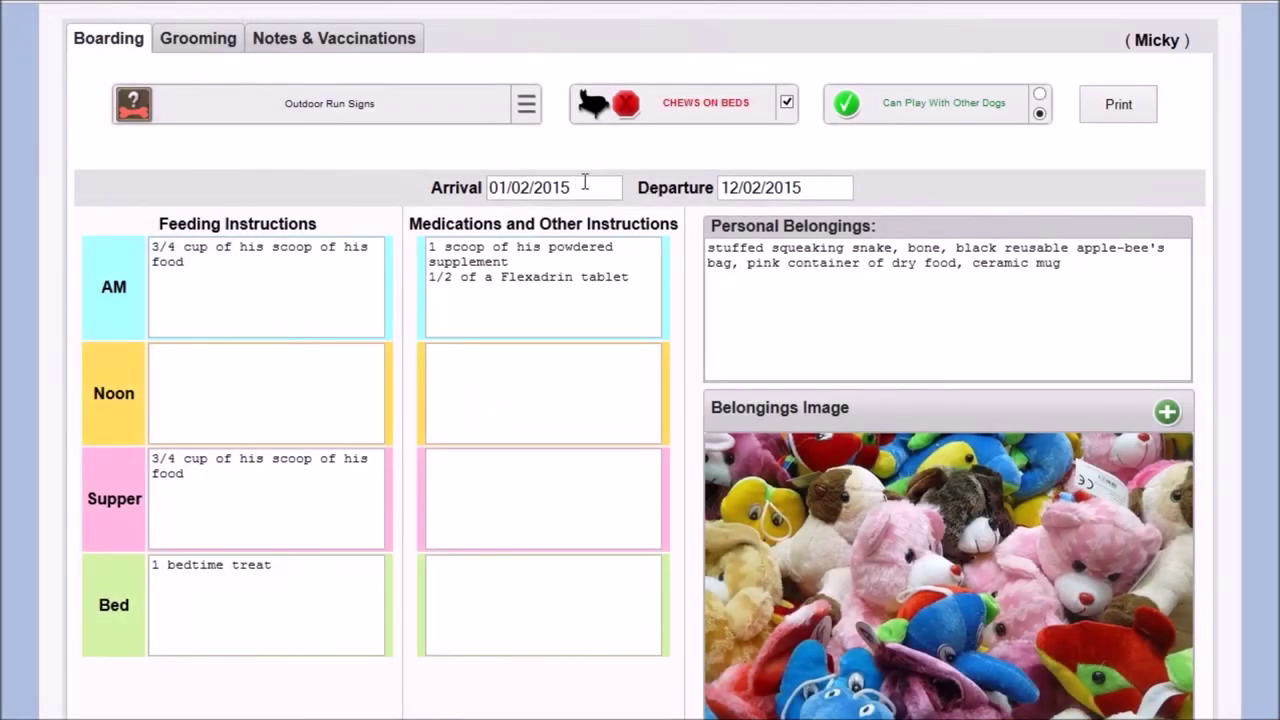
# Set Micky's arrival to 02/02/2015 and departure to 20/02/2015.
pyautogui.click(585, 184)
pyautogui.click(562, 303)
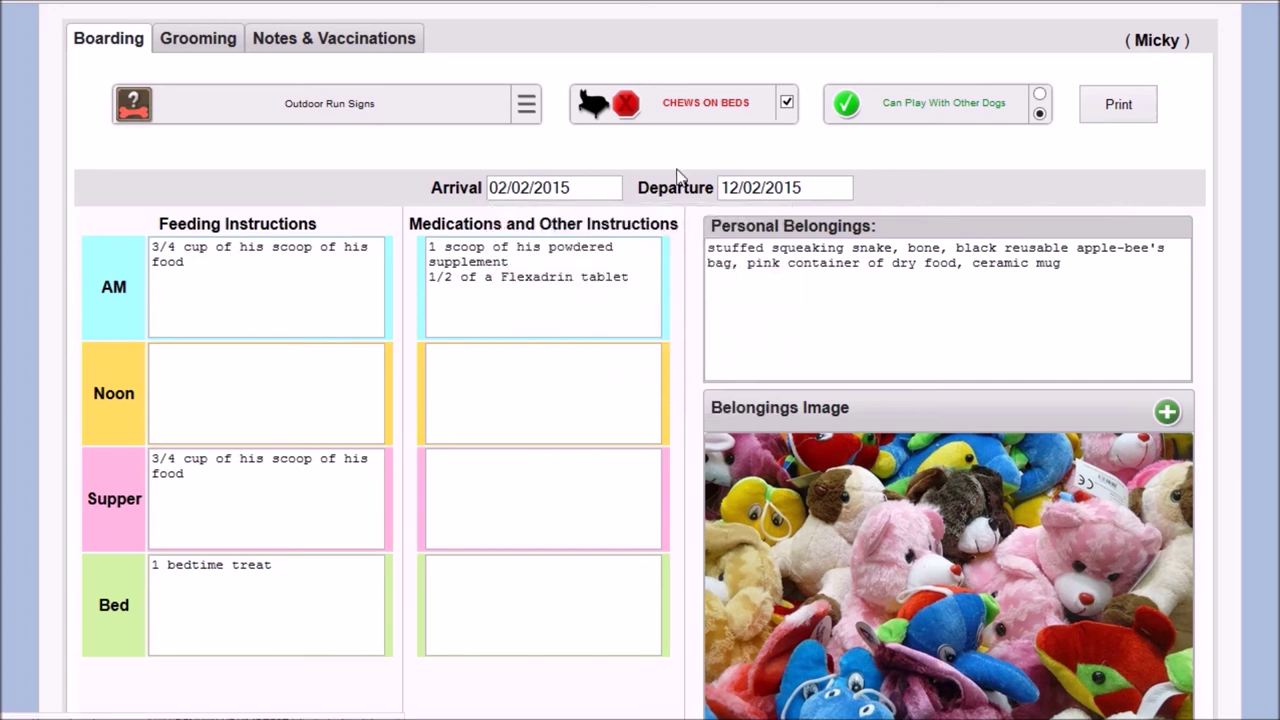
pyautogui.click(840, 189)
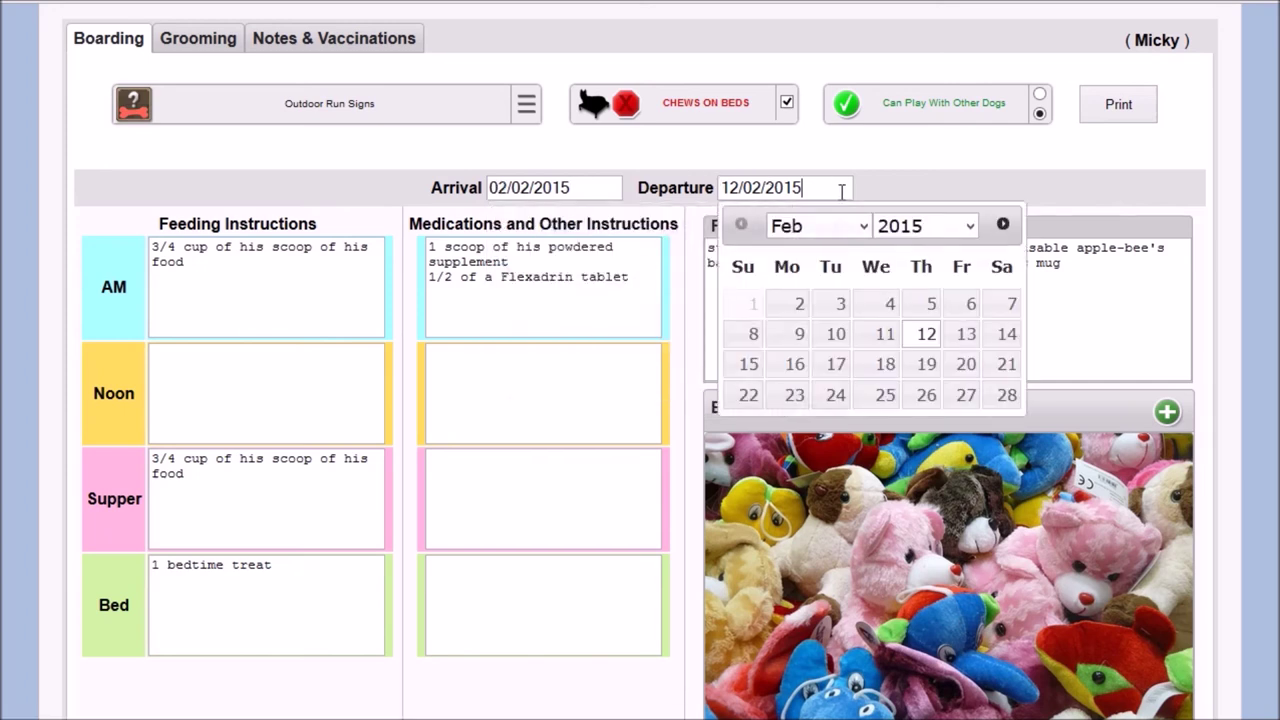
pyautogui.click(966, 364)
# Recheck the arrival and departure calendars, then dismiss them without changes.
pyautogui.click(604, 196)
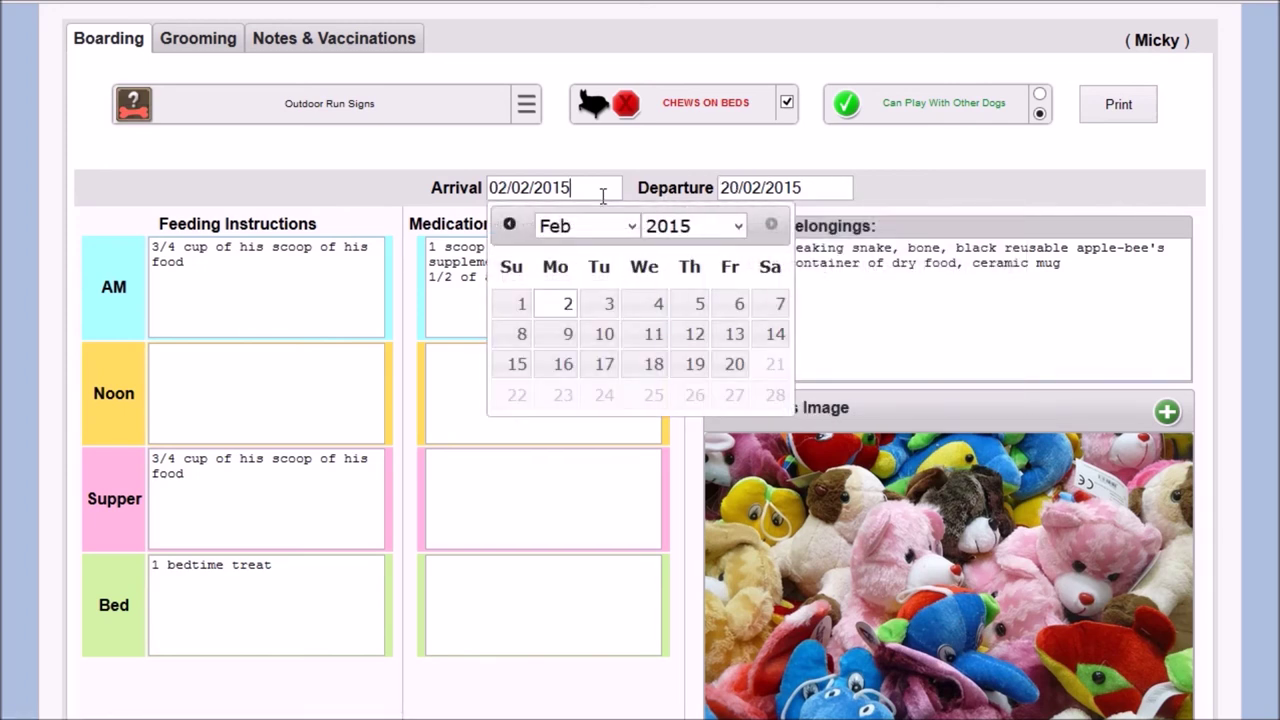
pyautogui.click(830, 189)
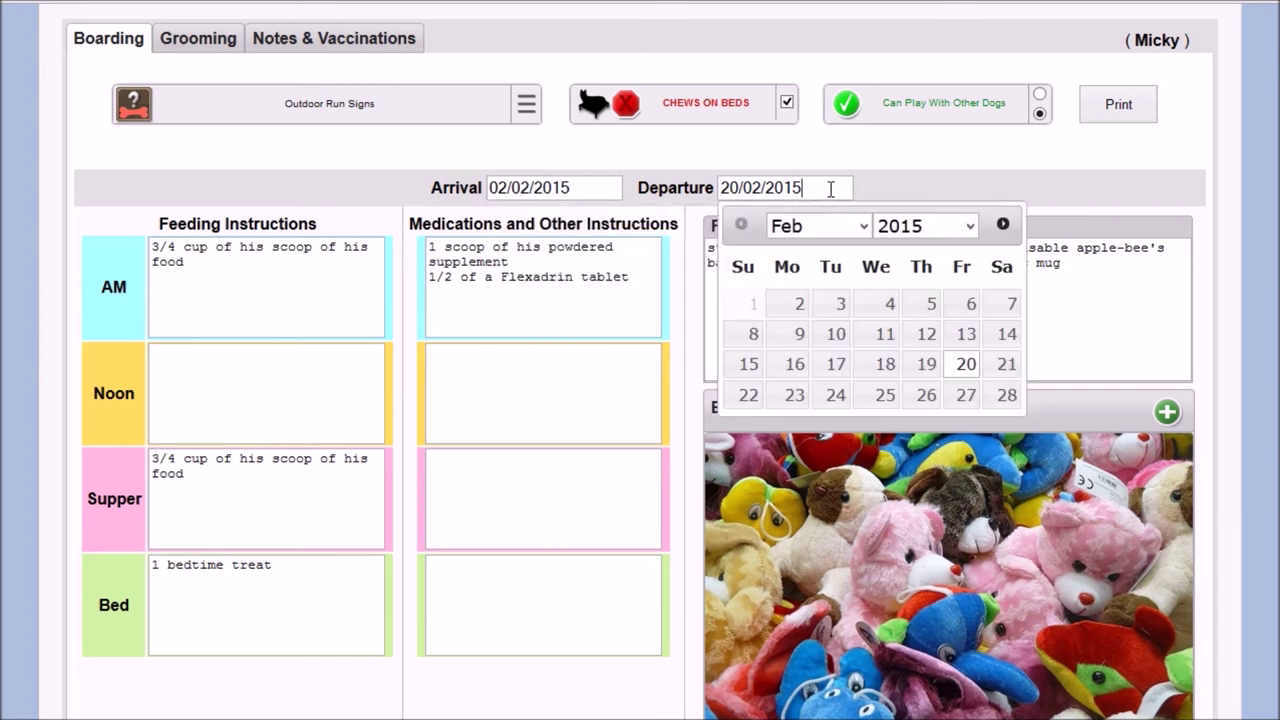
pyautogui.click(963, 182)
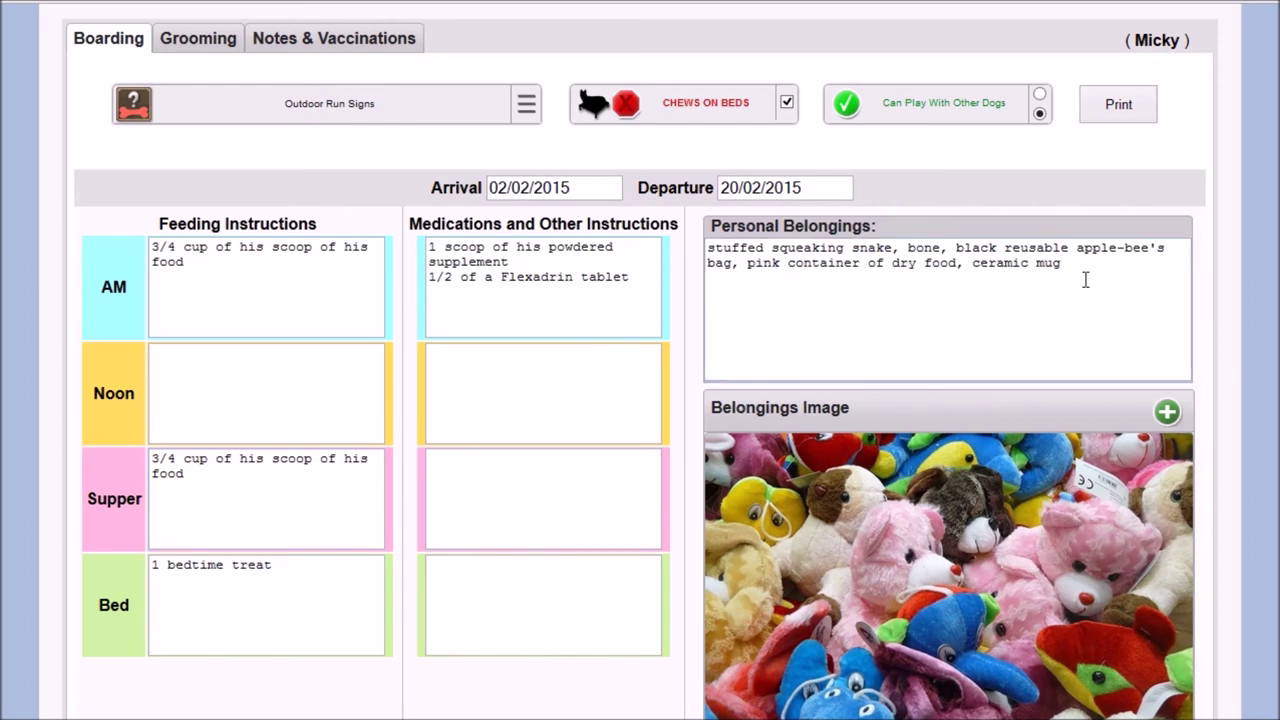
pyautogui.scroll(-2, 1085, 280)
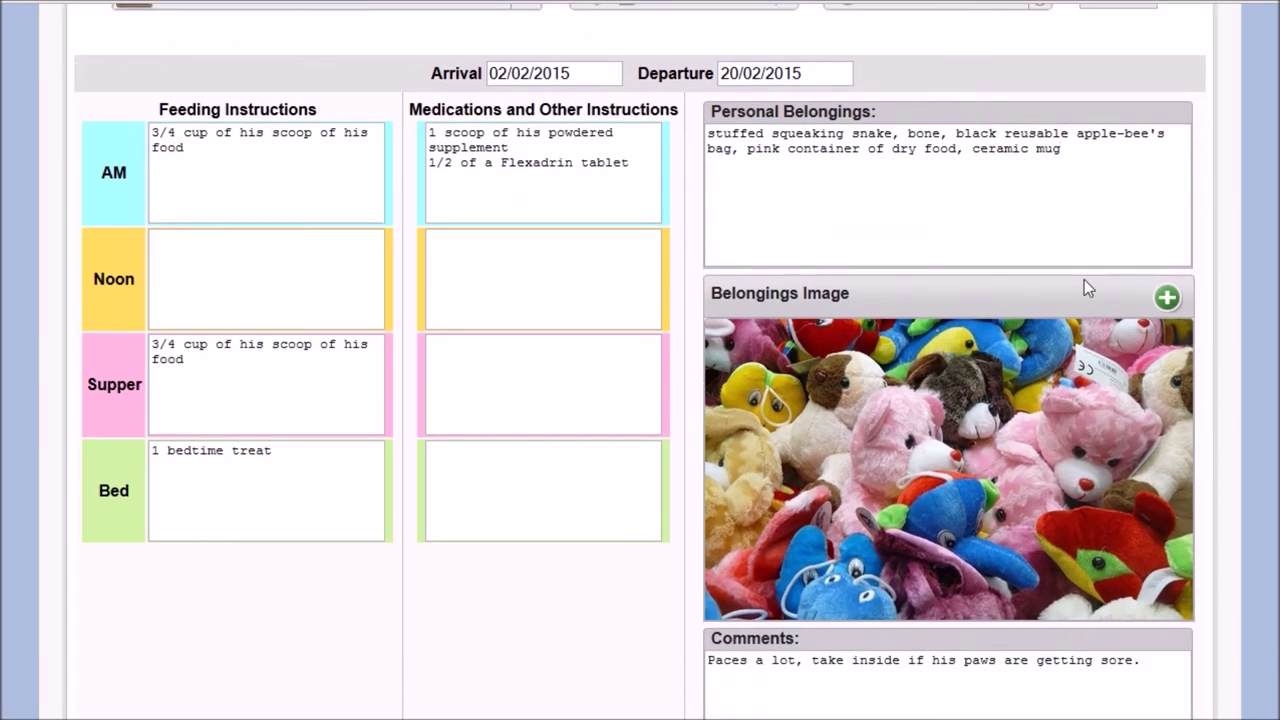
pyautogui.scroll(-2, 1084, 279)
pyautogui.click(1167, 185)
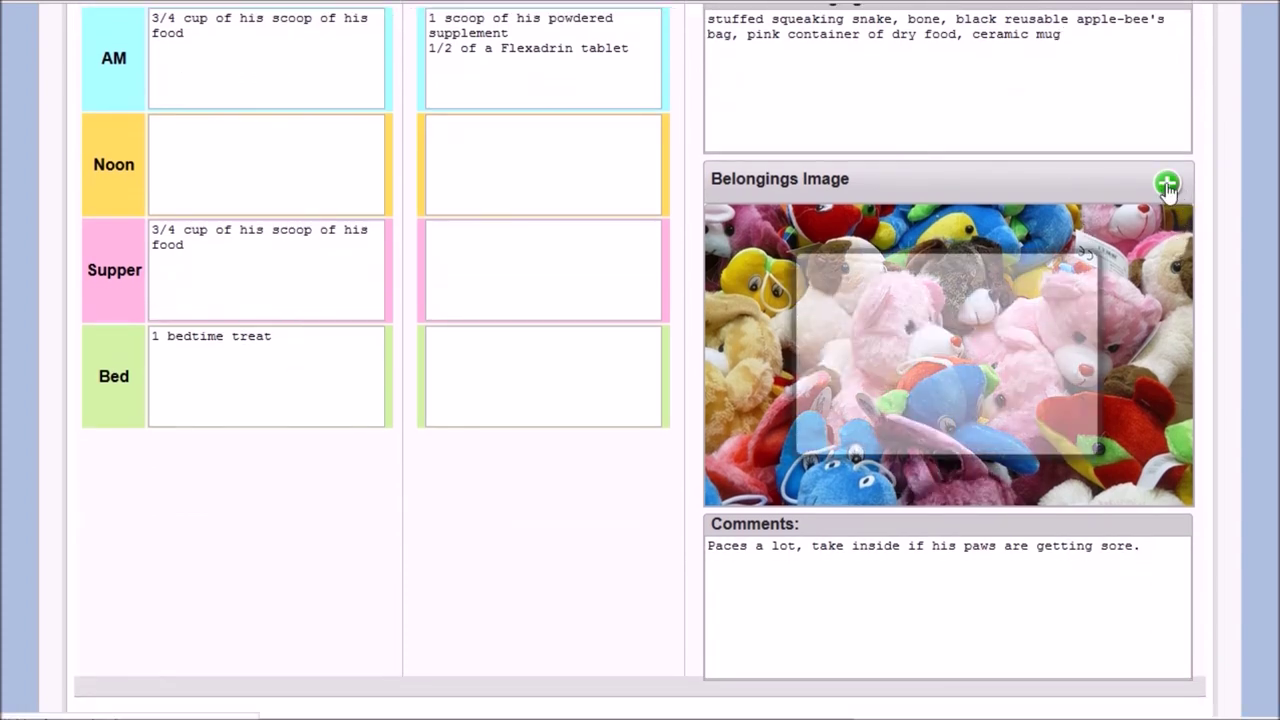
pyautogui.click(848, 355)
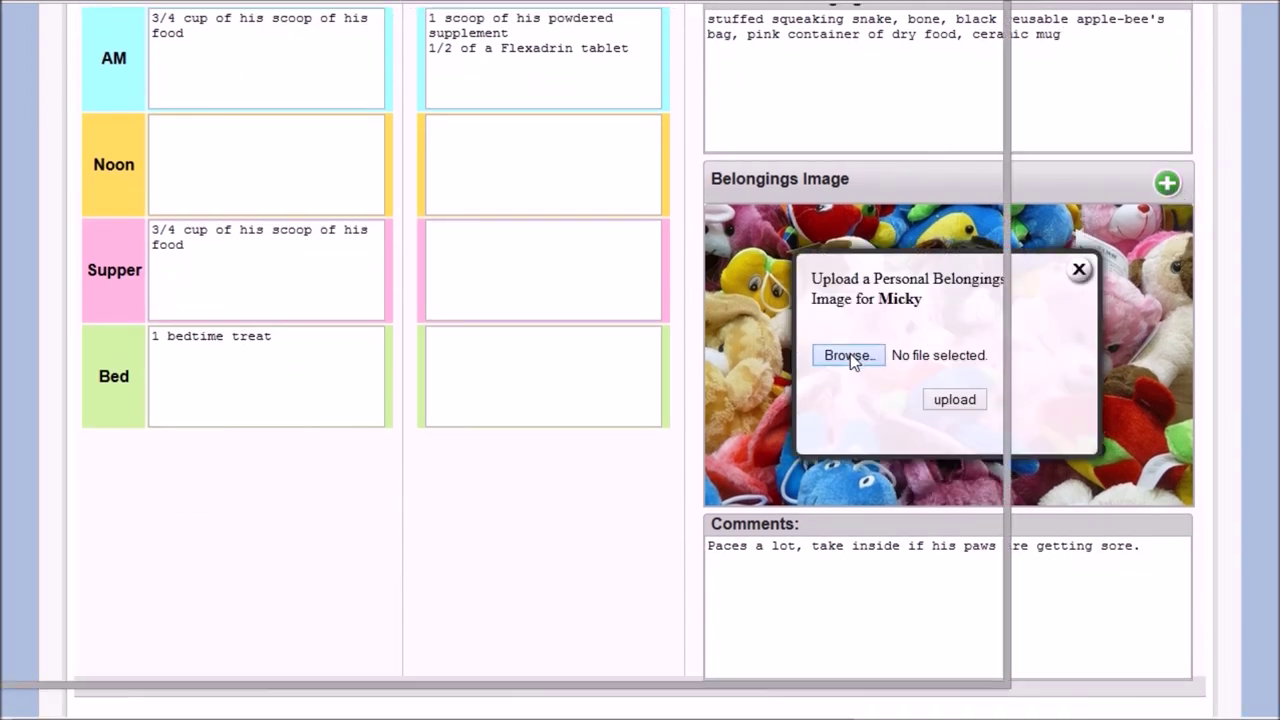
pyautogui.doubleClick(910, 95)
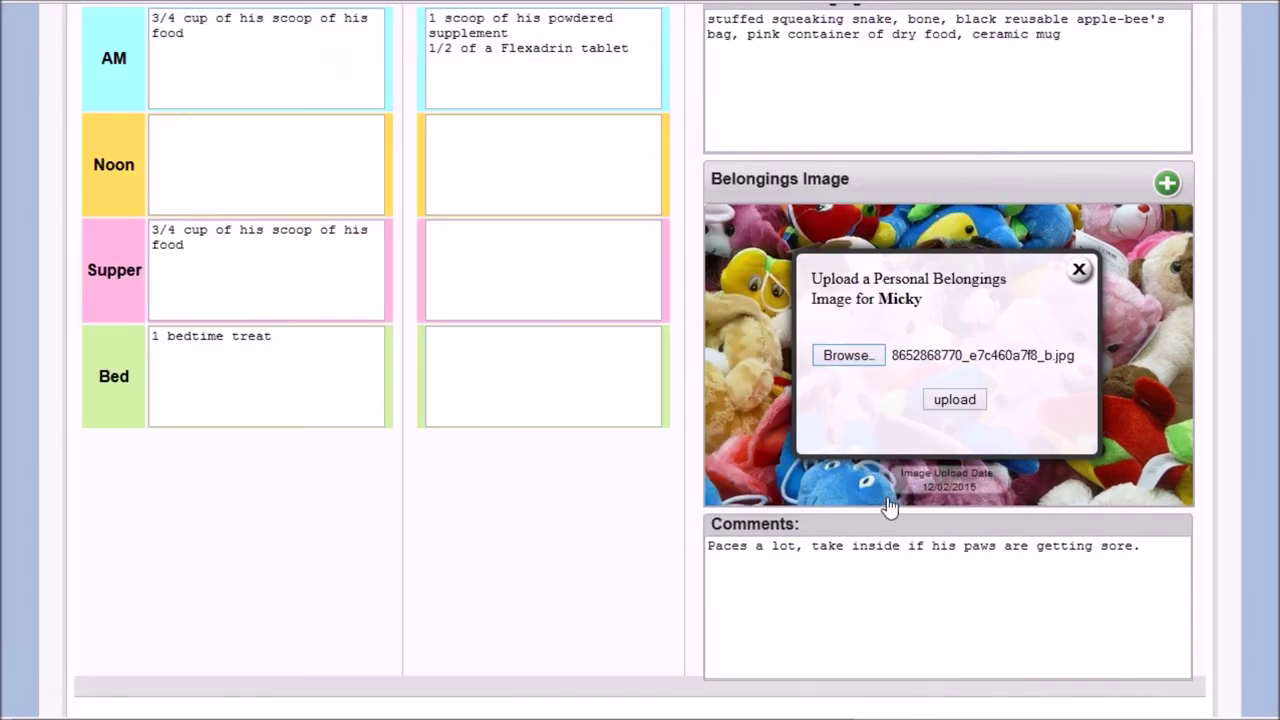
pyautogui.click(958, 402)
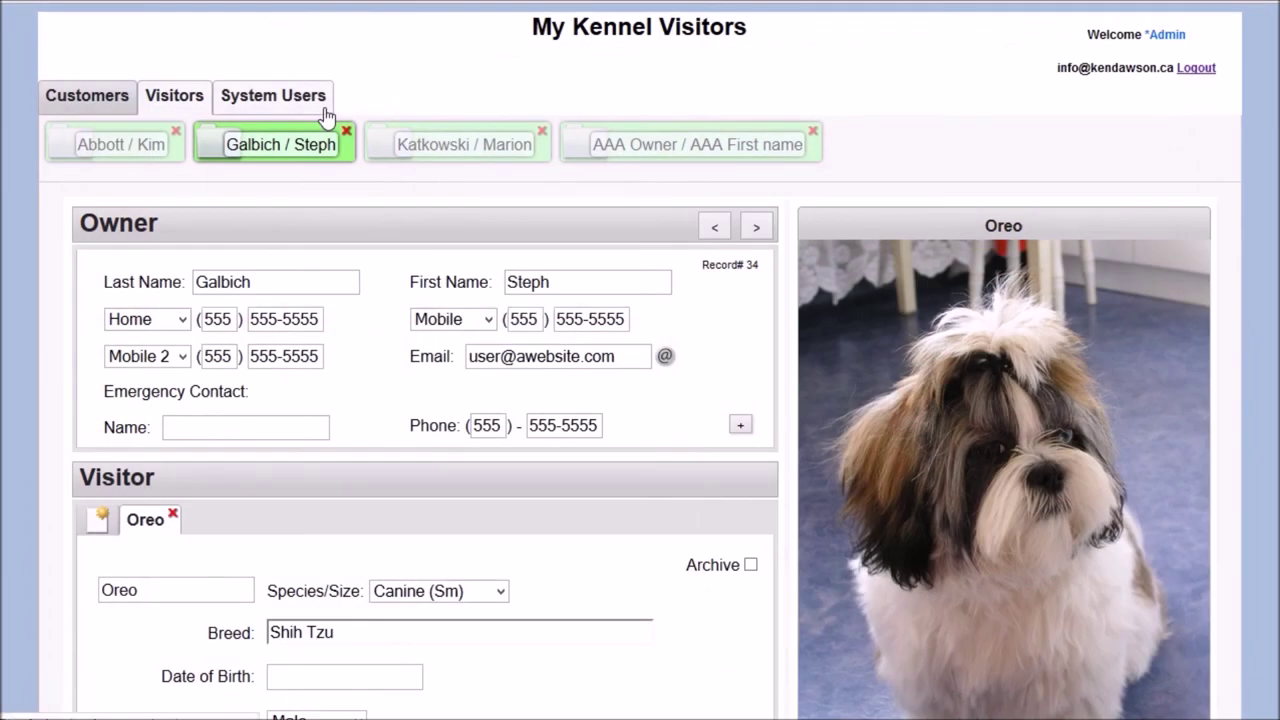
# Browse the System Users list and view the contractor's registered user details.
pyautogui.click(327, 108)
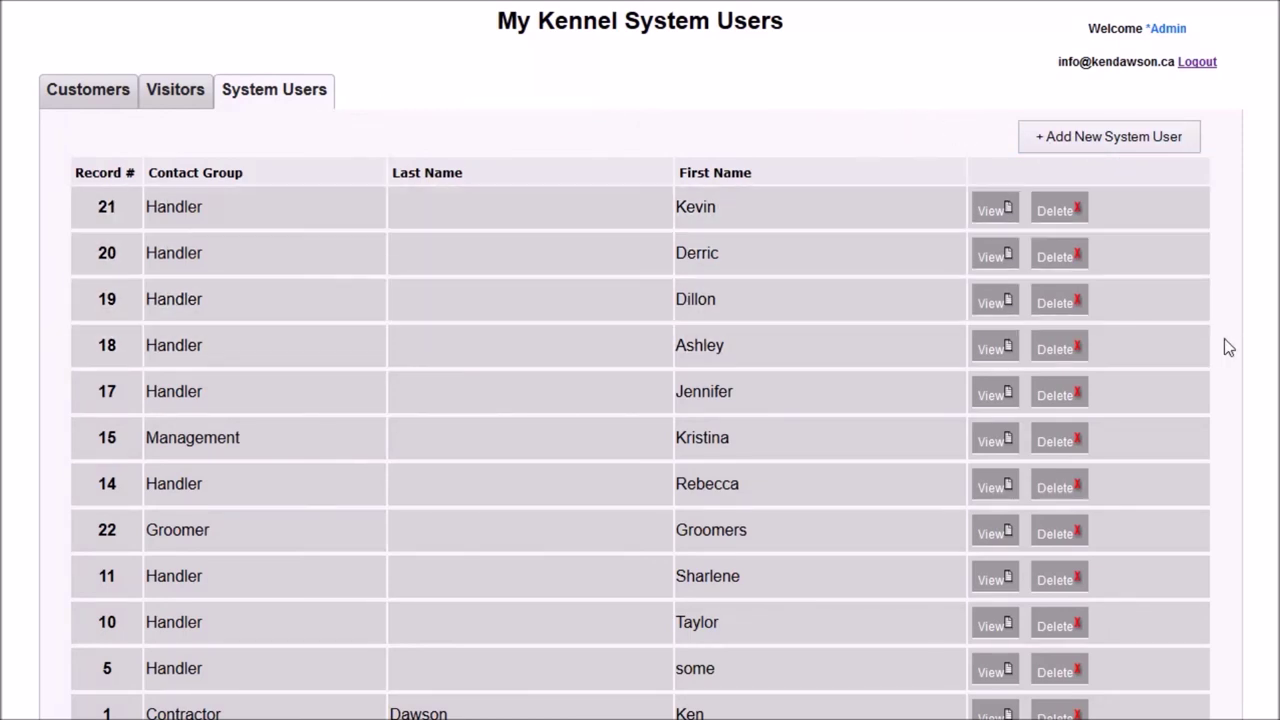
pyautogui.scroll(-3, 1259, 356)
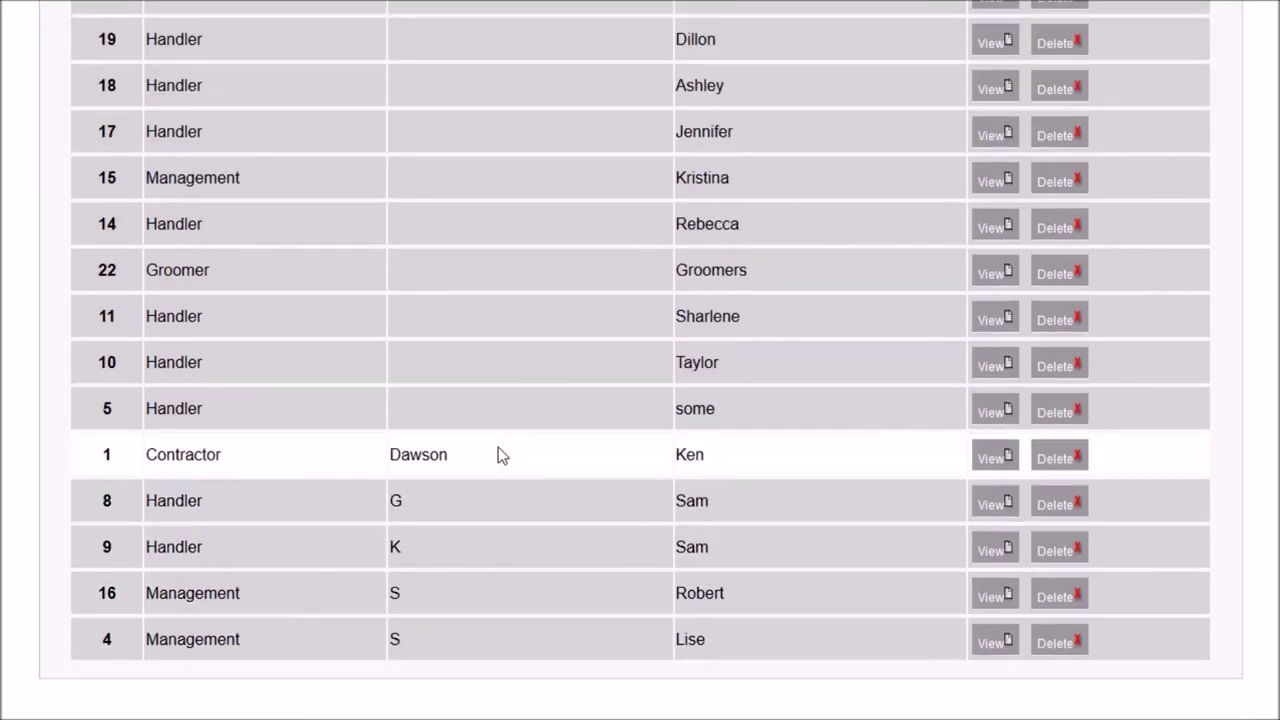
pyautogui.click(1013, 462)
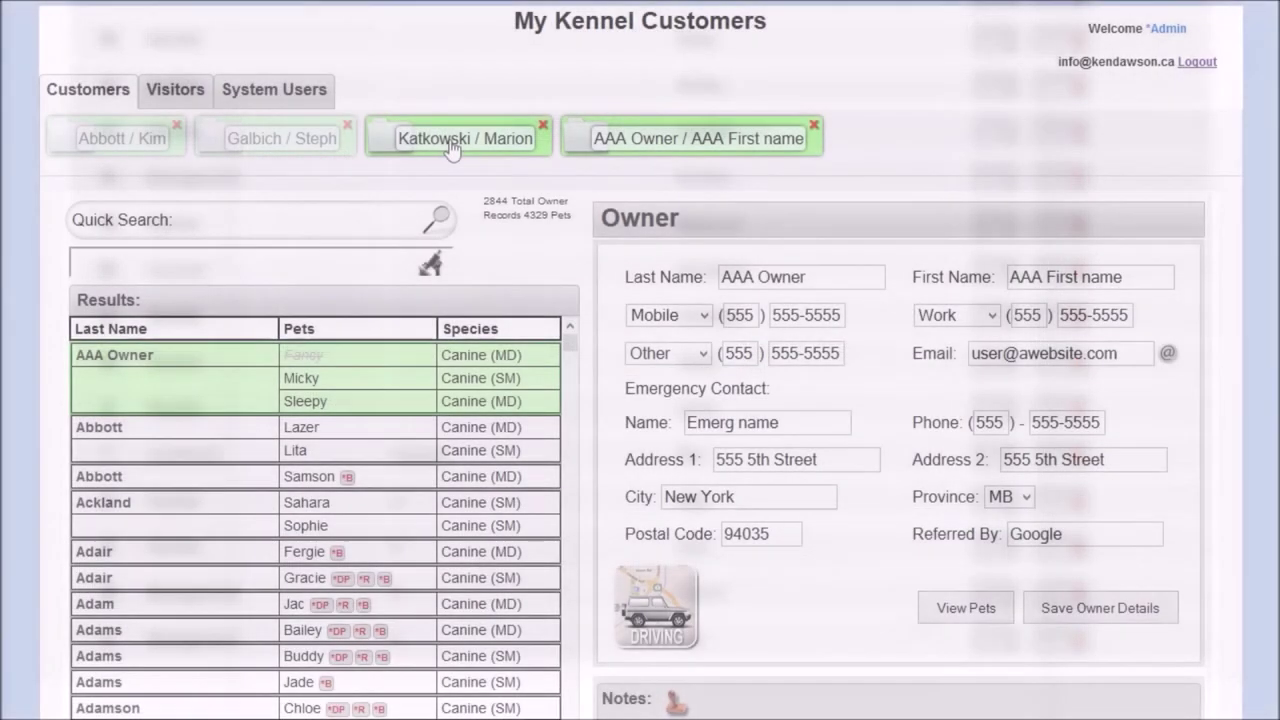
# Open the AAA Owner record and enlarge the teeth grooming photo.
pyautogui.click(452, 148)
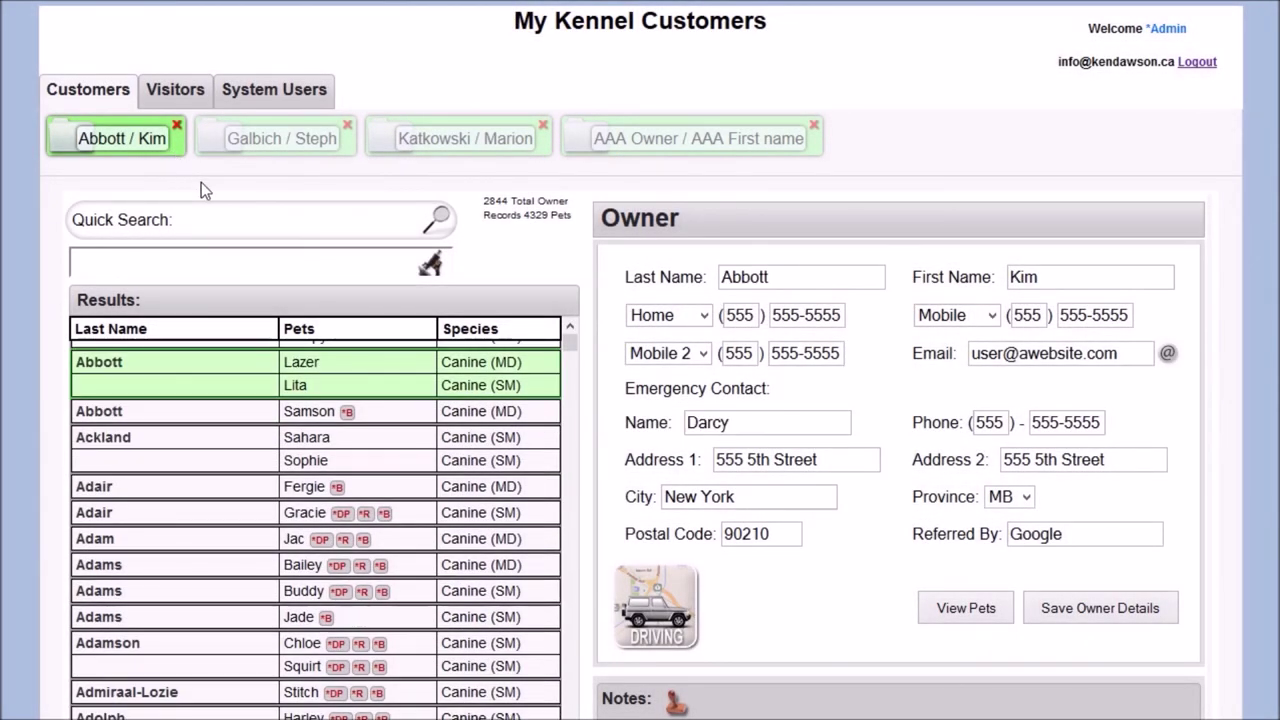
pyautogui.scroll(-1, 201, 182)
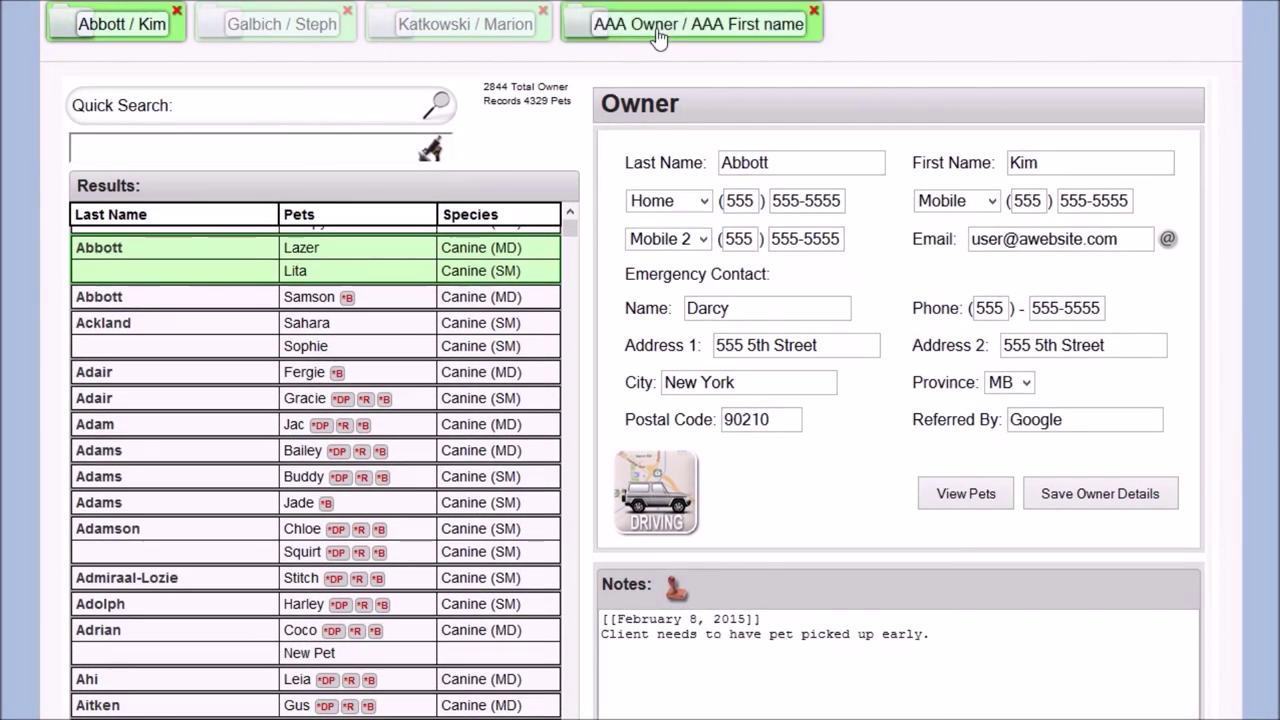
pyautogui.click(657, 30)
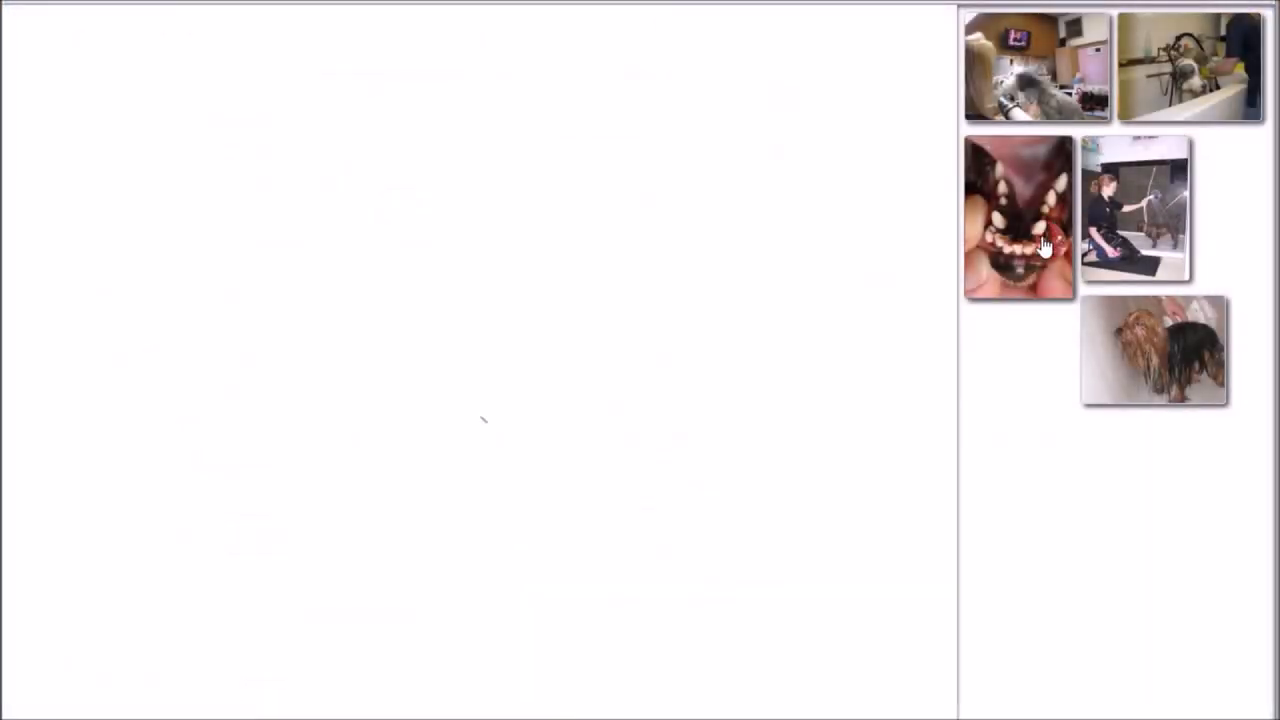
pyautogui.click(1043, 245)
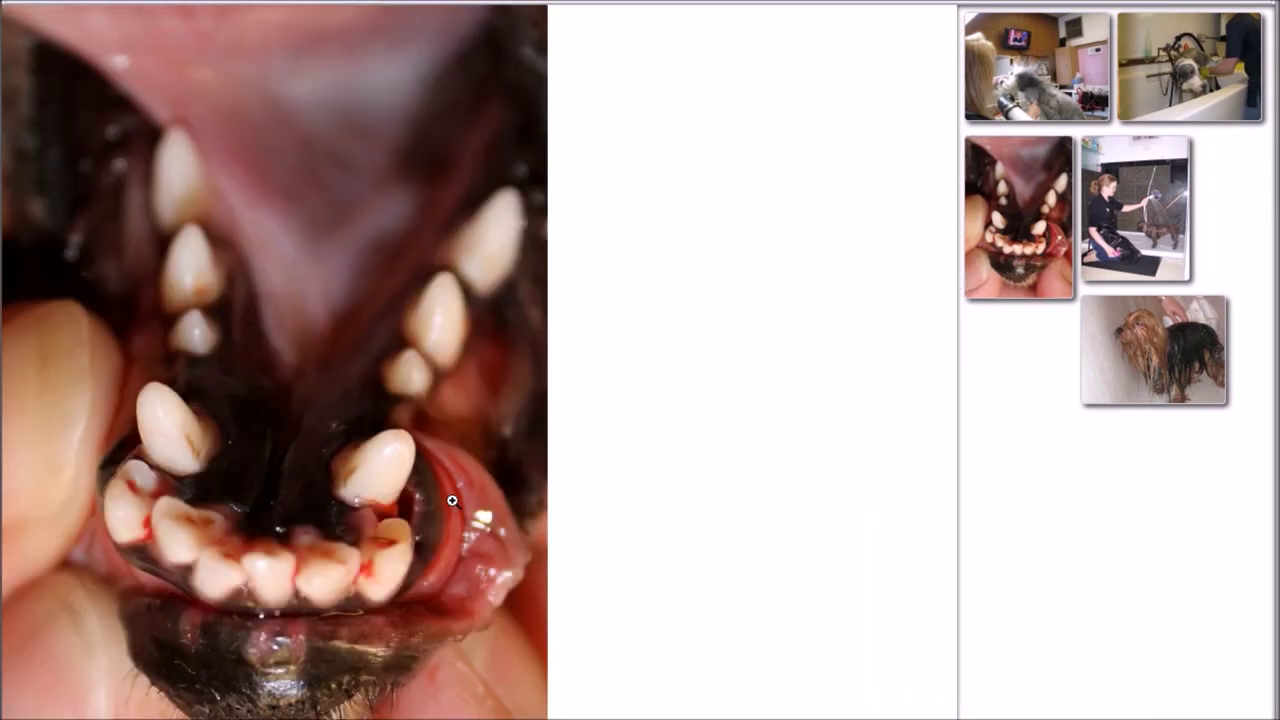
pyautogui.click(452, 500)
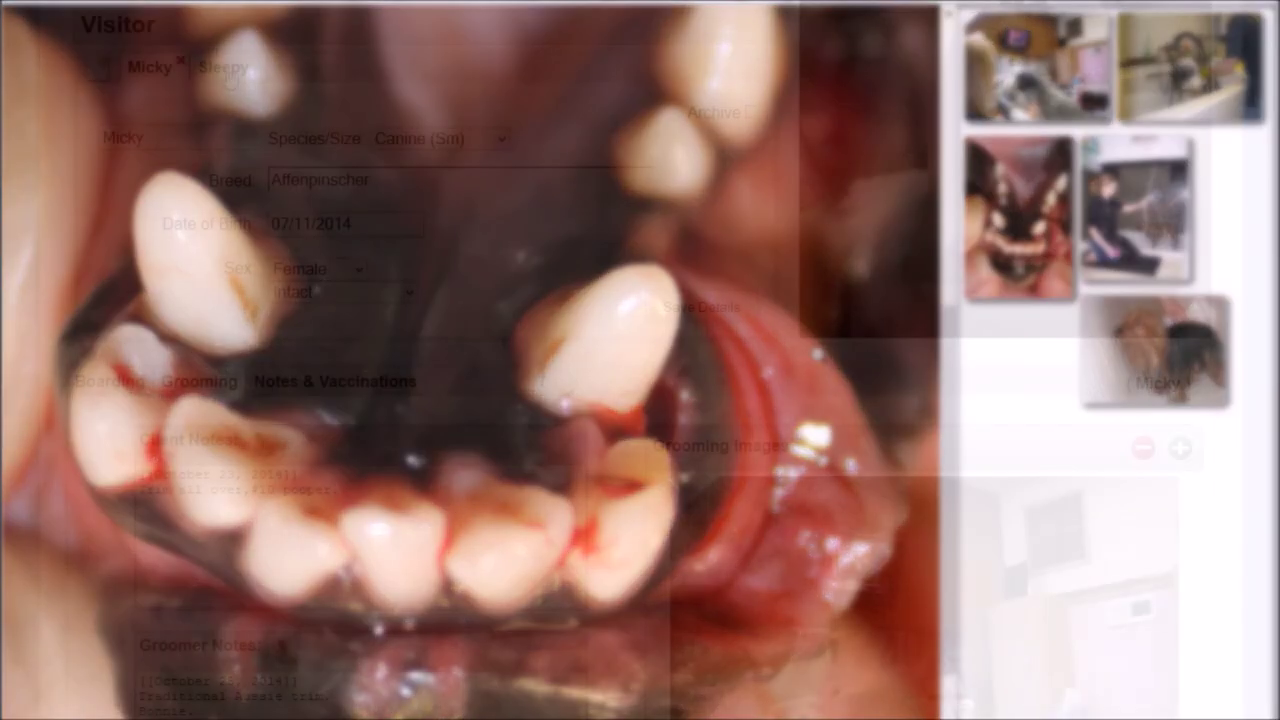